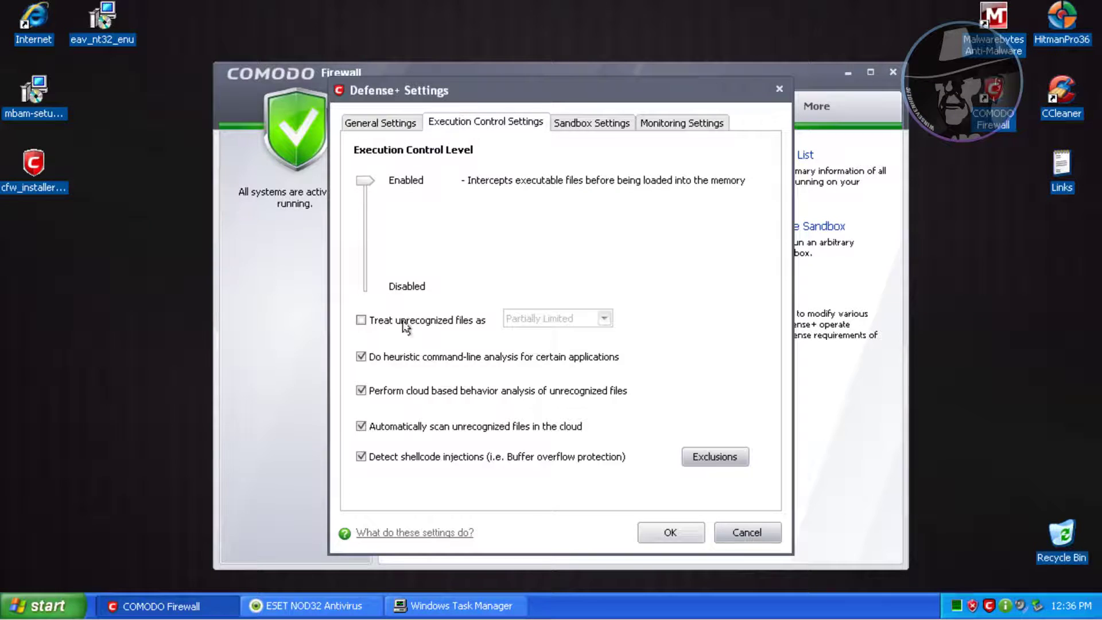
# Step: Turn on treating unrecognized files as Partially Limited in the Defense+ execution control settings
pyautogui.click(402, 320)
pyautogui.click(524, 319)
pyautogui.click(527, 335)
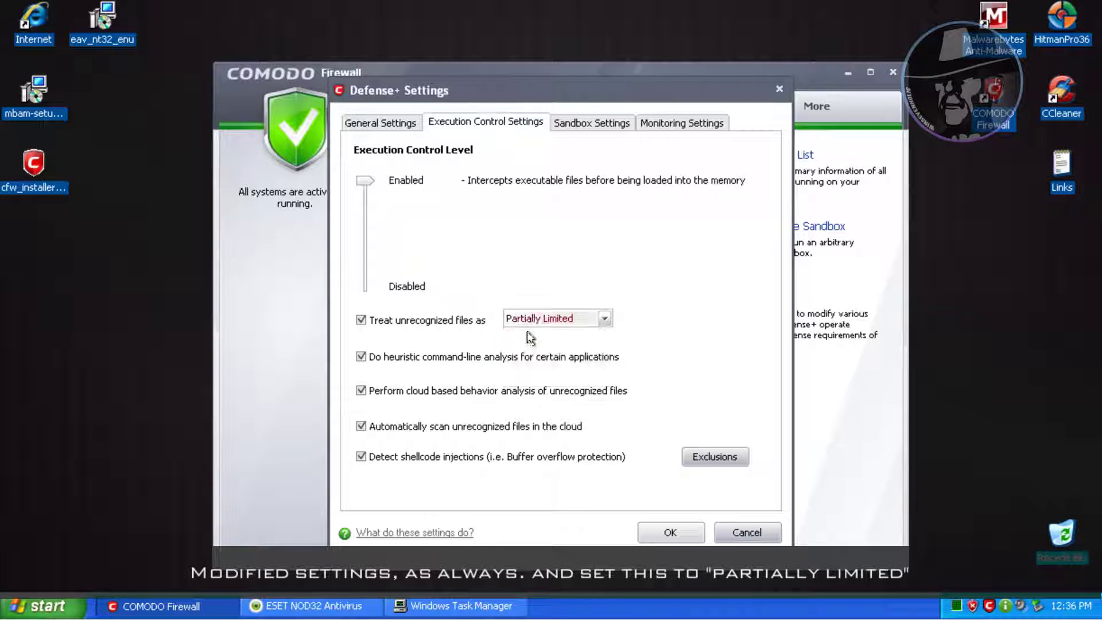
# Step: Set the Defense+ Sandbox security level to Enabled
pyautogui.click(590, 123)
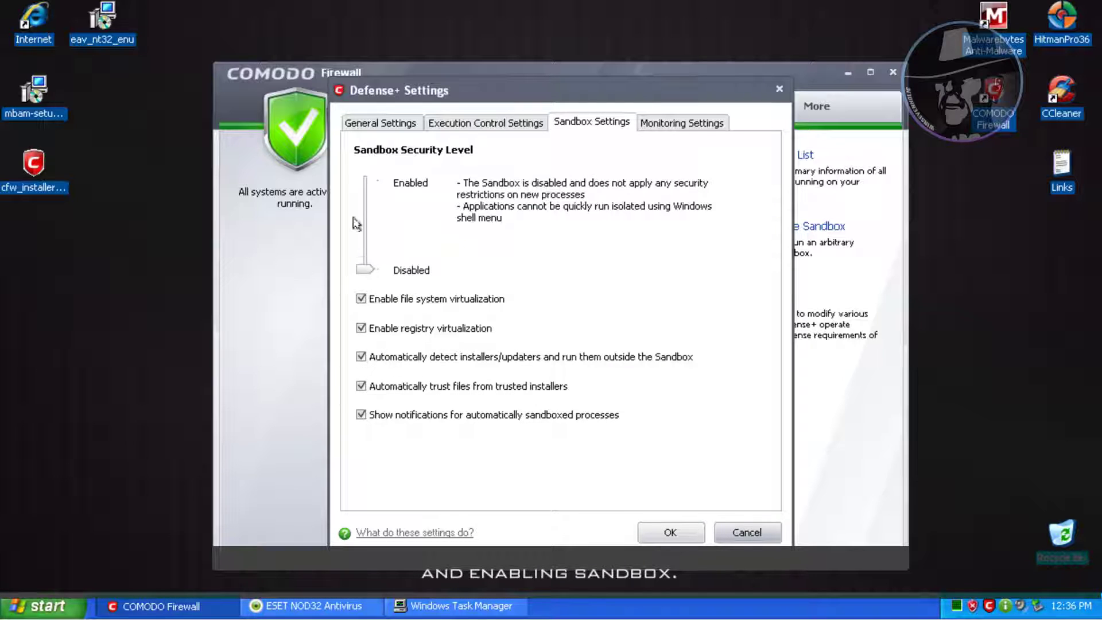
pyautogui.click(364, 185)
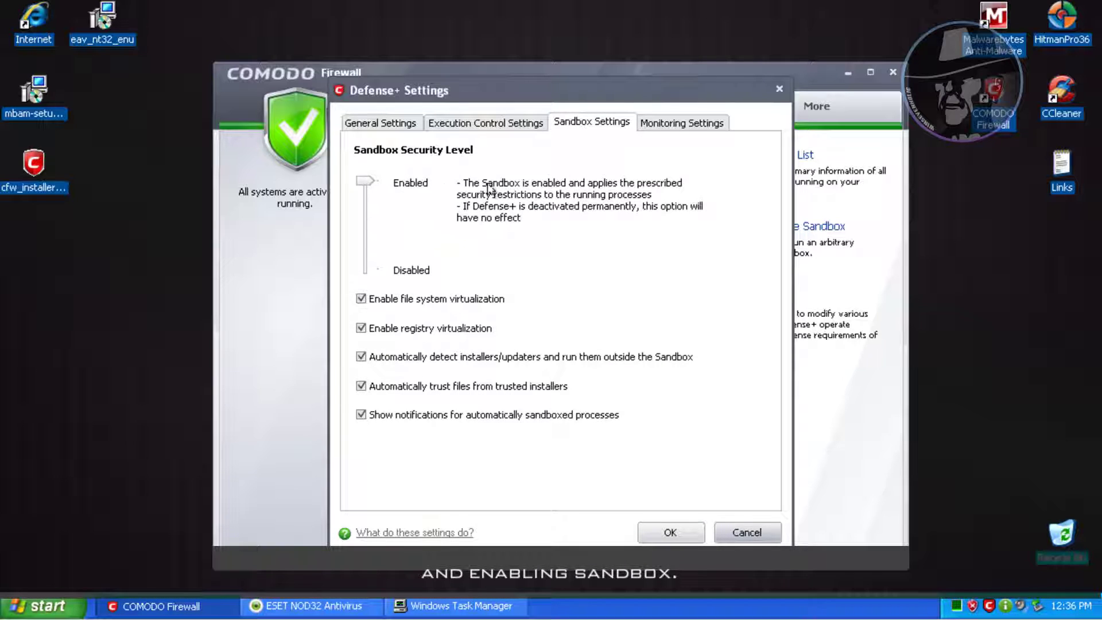
pyautogui.moveTo(549, 86); pyautogui.dragTo(560, 91)
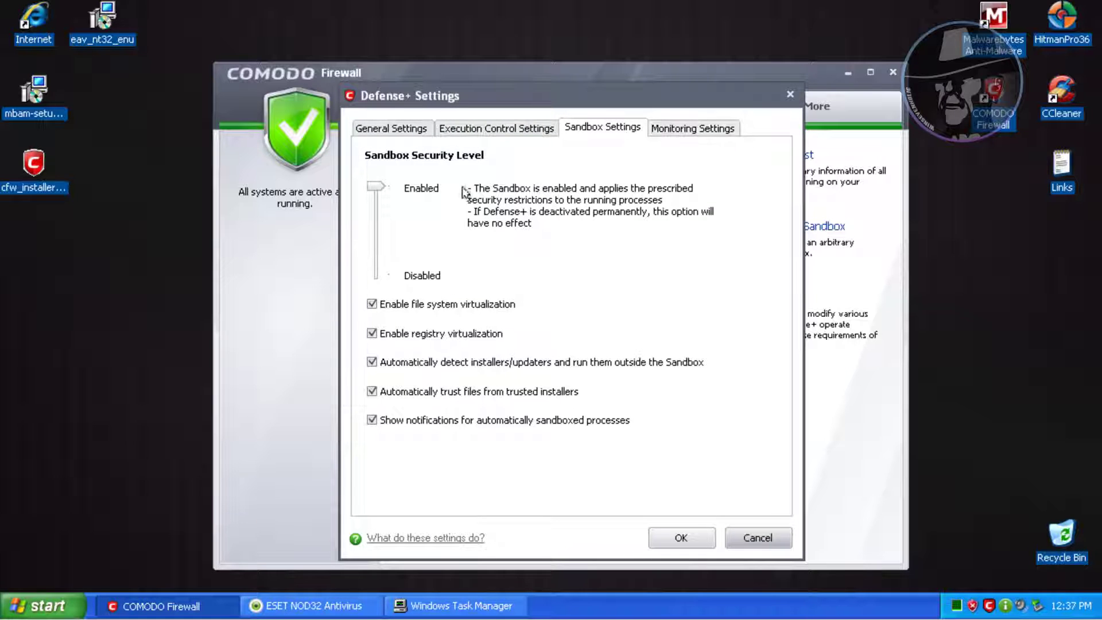
# Step: Check the Defense+ monitoring, general and execution control settings, and save the configuration
pyautogui.click(682, 130)
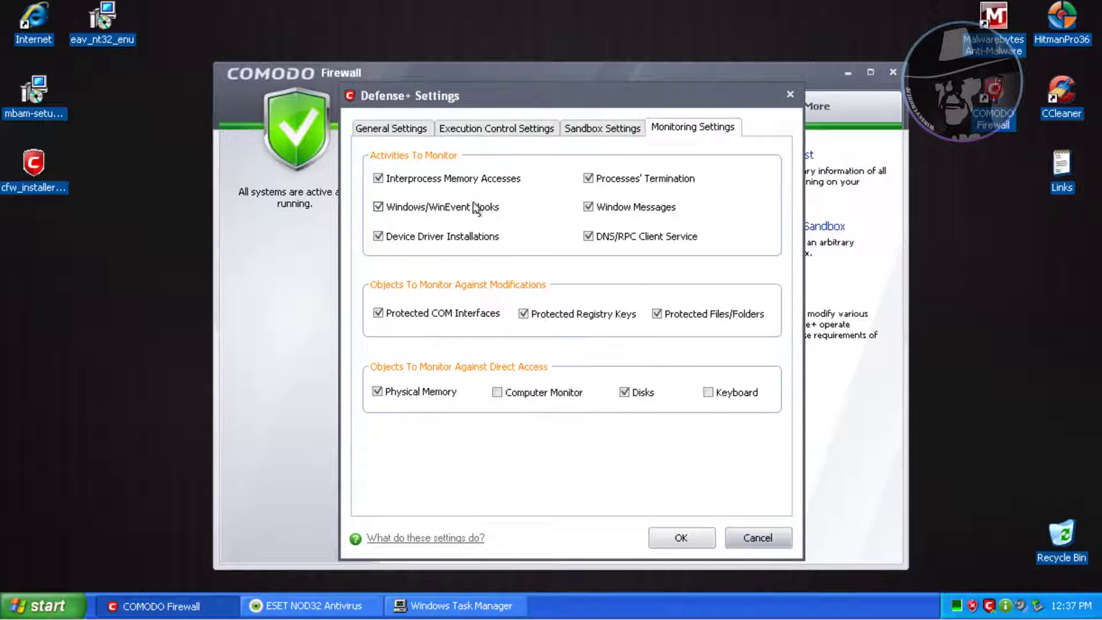
pyautogui.click(402, 129)
pyautogui.click(459, 128)
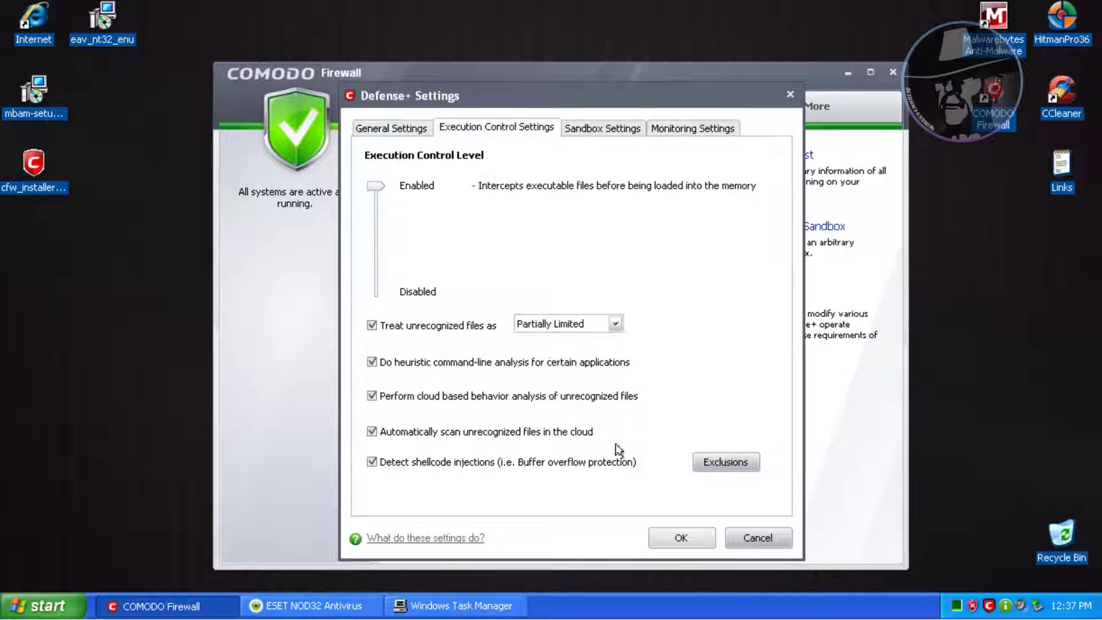
pyautogui.click(680, 537)
# Step: Review the general, alert and advanced Firewall Behavior Settings, accept them and close the COMODO Firewall window
pyautogui.click(562, 106)
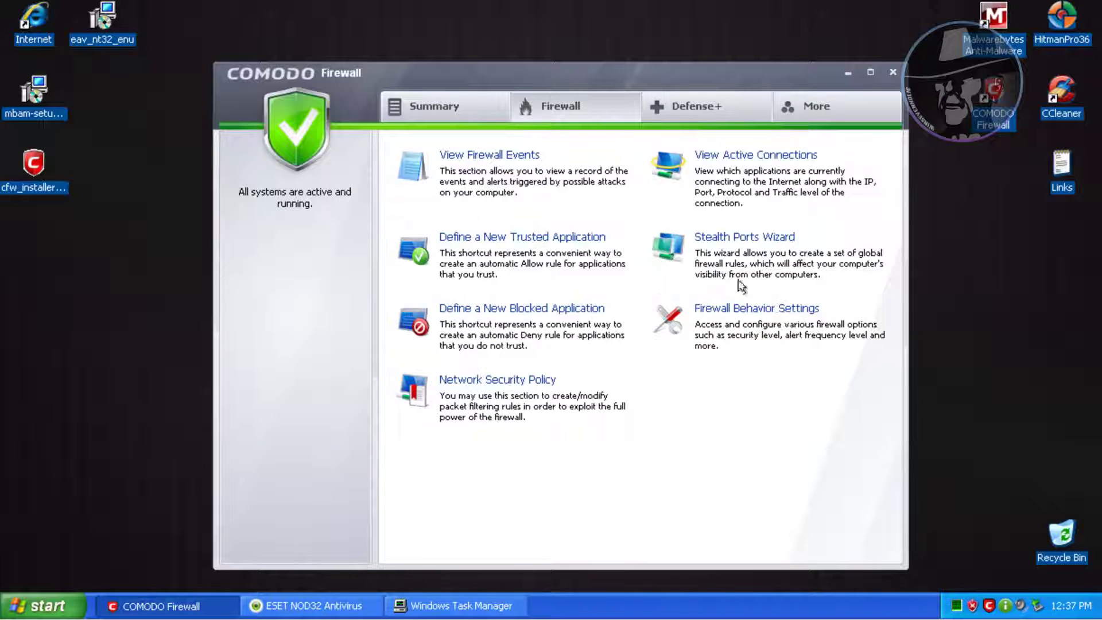
pyautogui.click(742, 310)
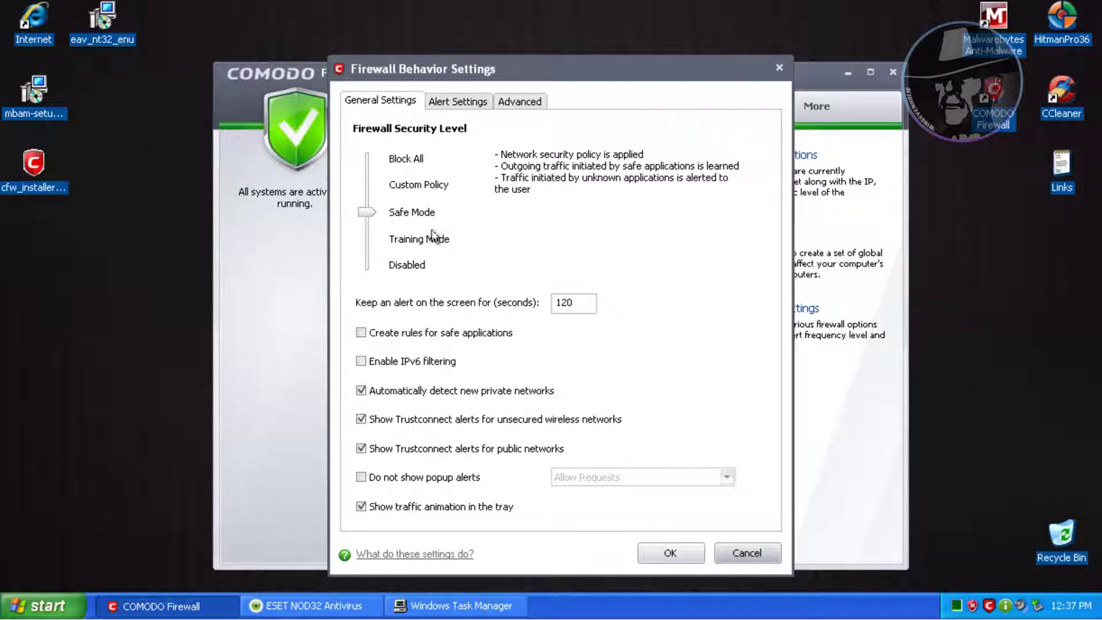
pyautogui.click(451, 102)
pyautogui.click(519, 103)
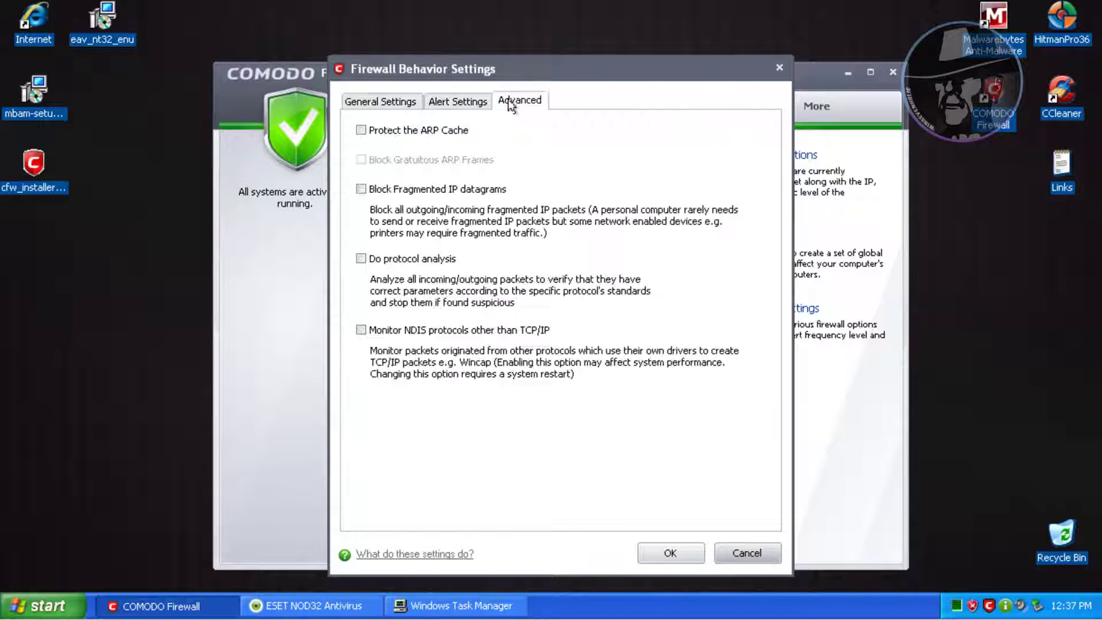
pyautogui.click(406, 103)
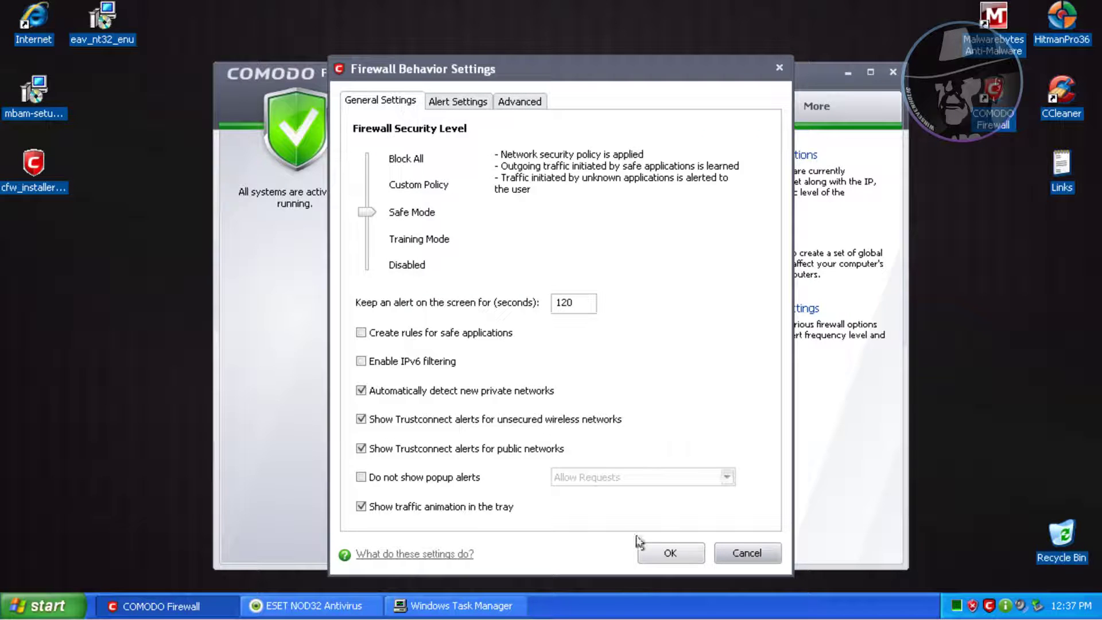
pyautogui.click(671, 553)
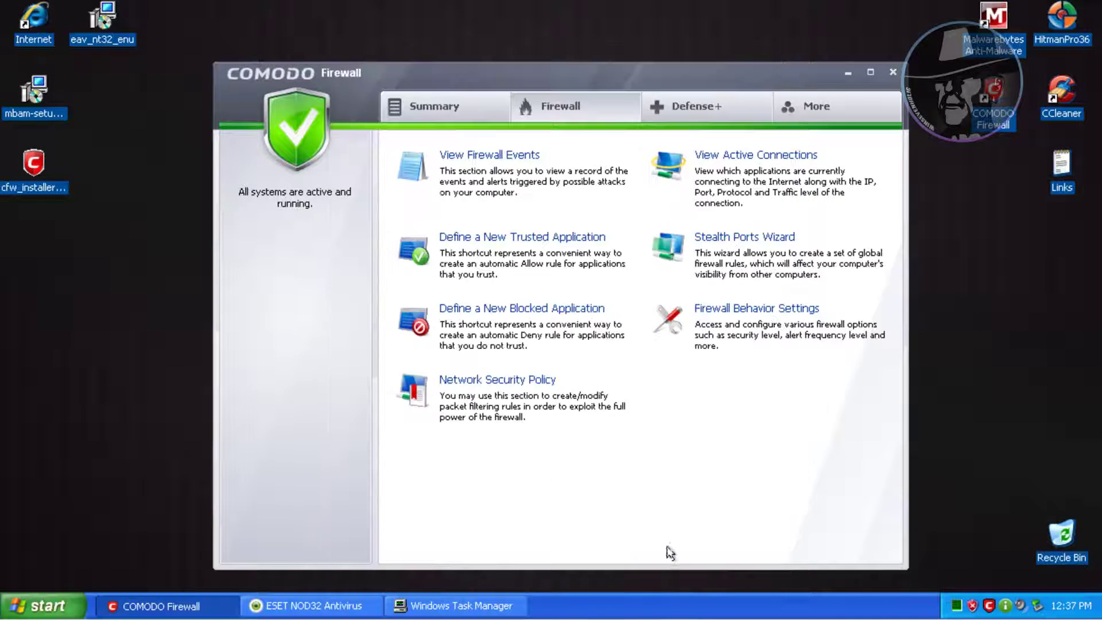
pyautogui.click(454, 118)
pyautogui.click(893, 75)
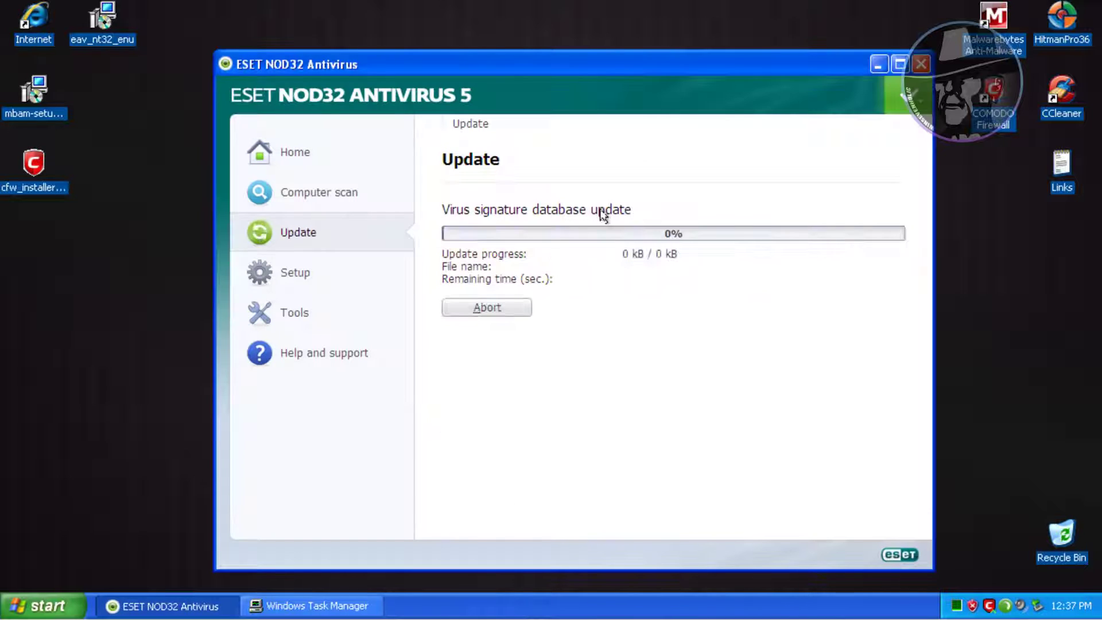
# Step: Open the advanced setup of ESET NOD32 Antivirus
pyautogui.click(285, 160)
pyautogui.click(300, 195)
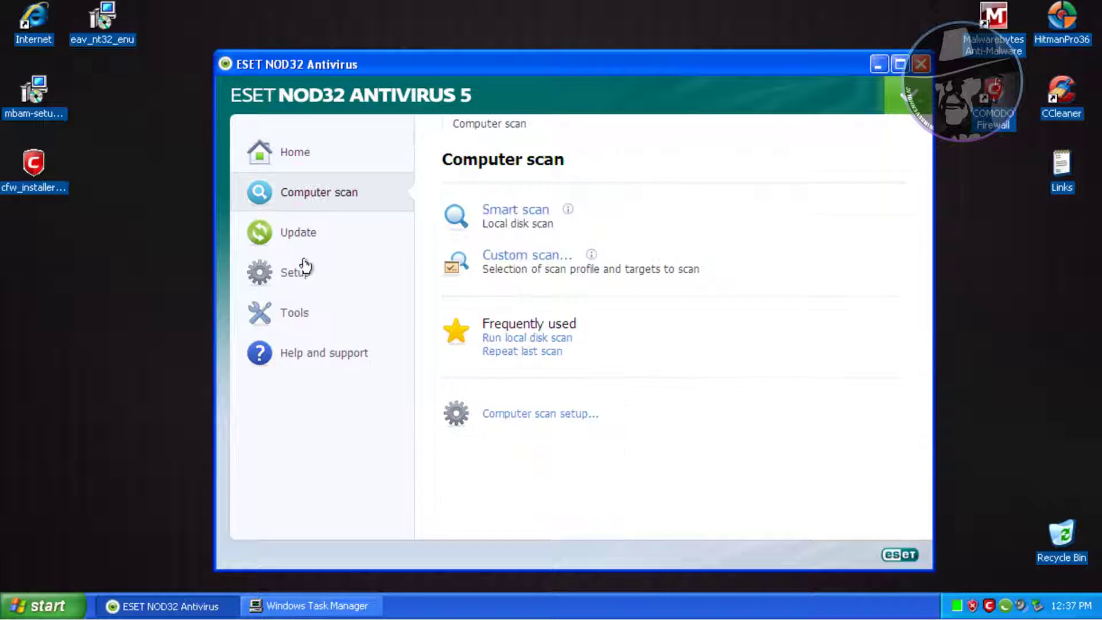
pyautogui.click(305, 278)
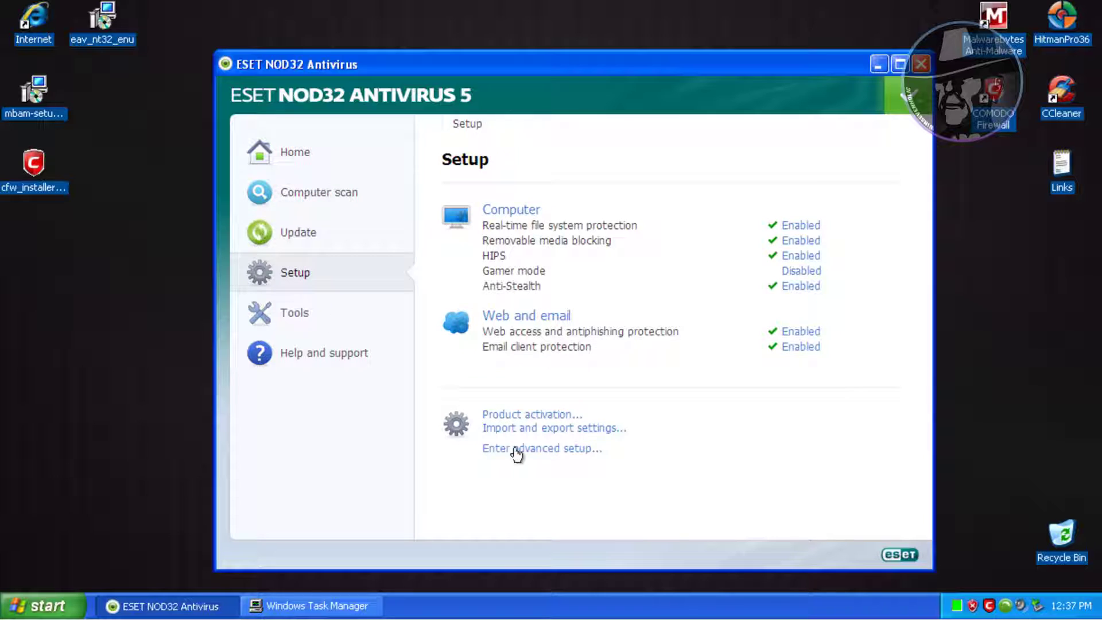
pyautogui.click(517, 449)
# Step: Enable Runtime packers in the ThreatSense engine parameters for real-time file system protection, accepting the performance impact
pyautogui.click(239, 171)
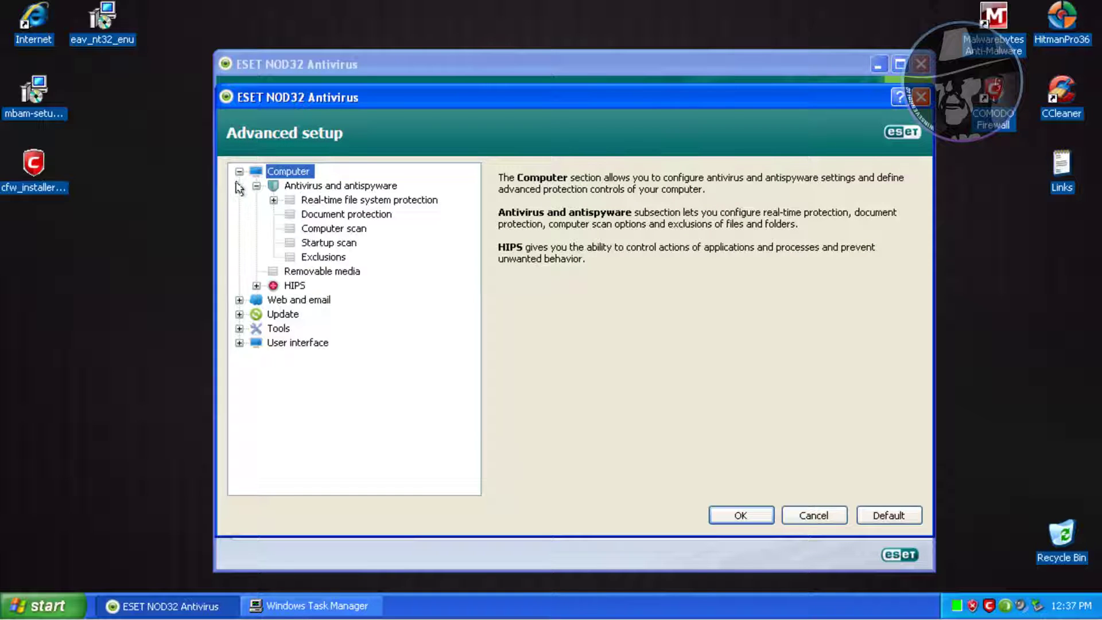
pyautogui.click(239, 299)
pyautogui.click(273, 200)
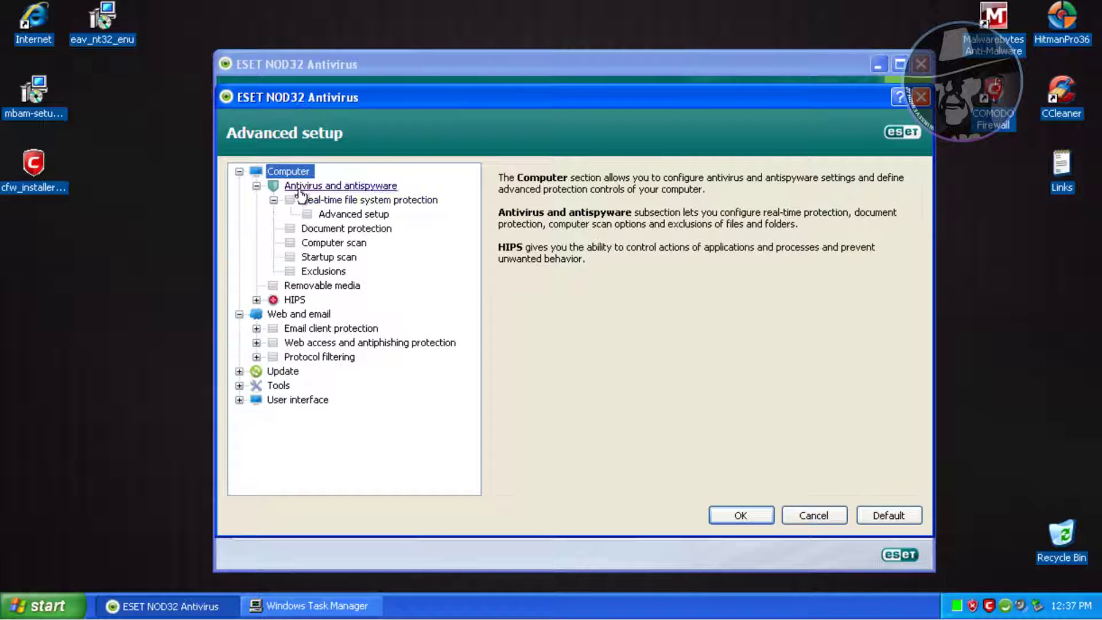
pyautogui.click(310, 186)
pyautogui.click(349, 201)
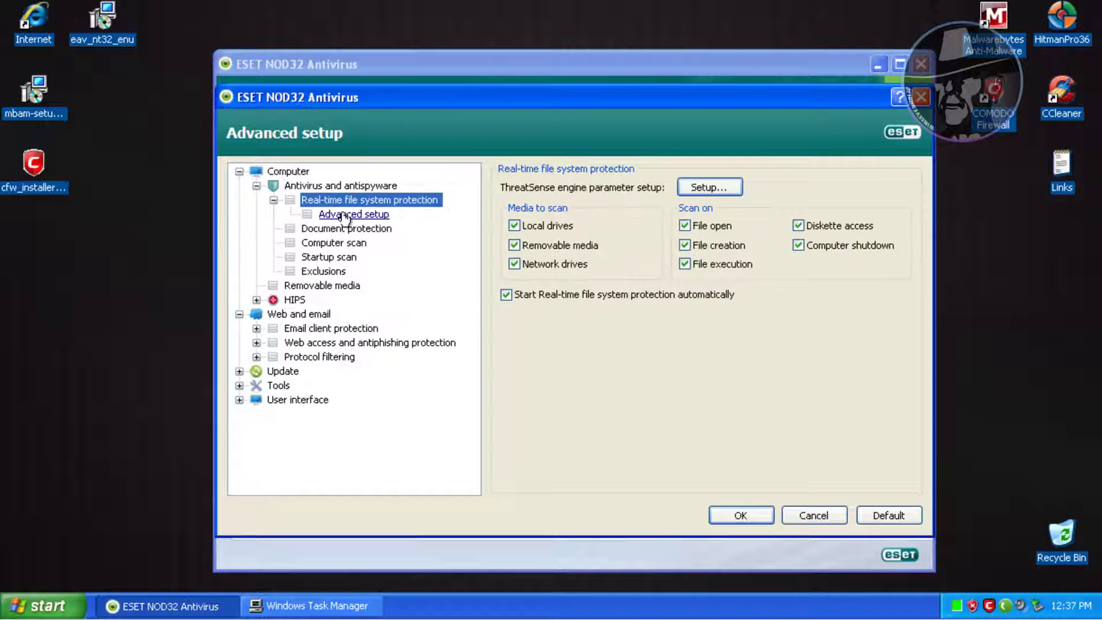
pyautogui.click(720, 189)
pyautogui.click(513, 207)
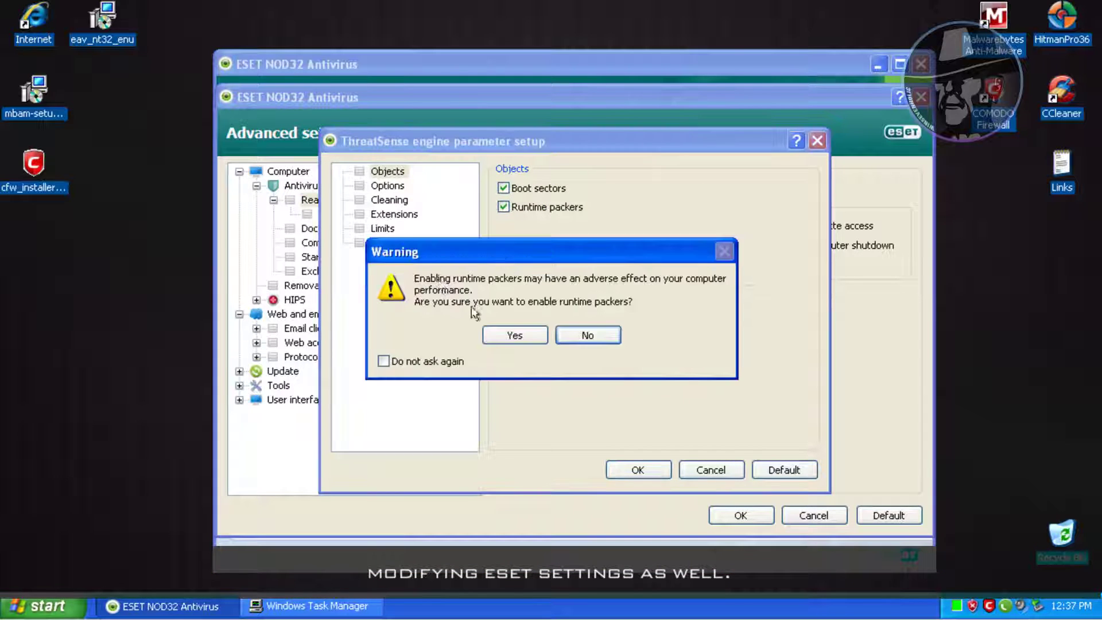
pyautogui.click(514, 333)
# Step: Enable Advanced heuristics/DNA/Smart signatures and Potentially unsafe applications in the real-time ThreatSense options
pyautogui.click(374, 199)
pyautogui.click(380, 186)
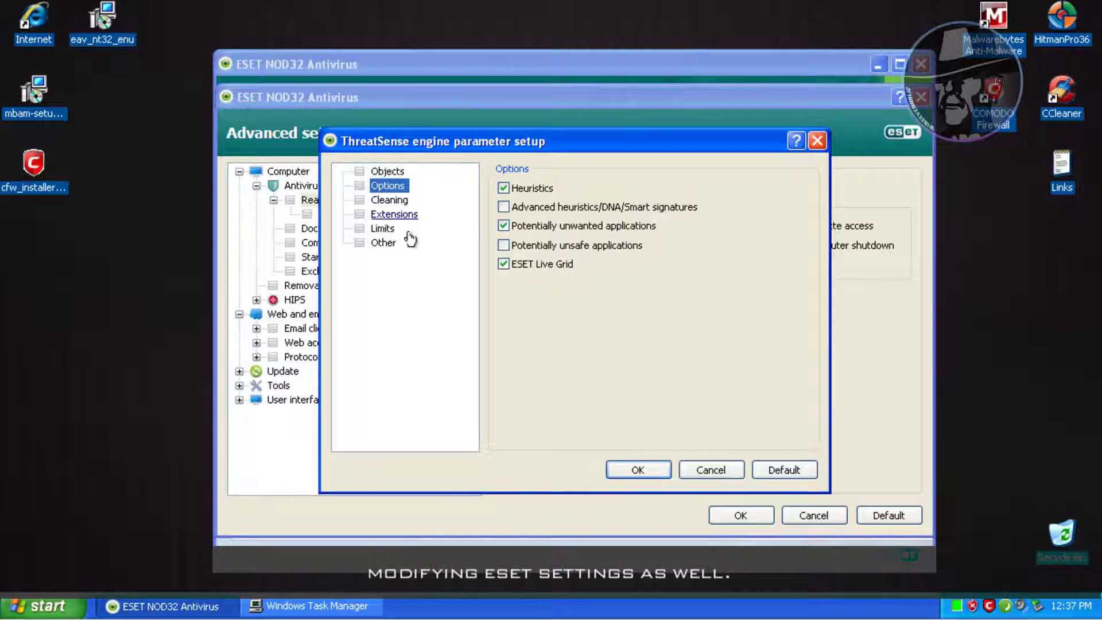
pyautogui.click(504, 207)
pyautogui.click(523, 334)
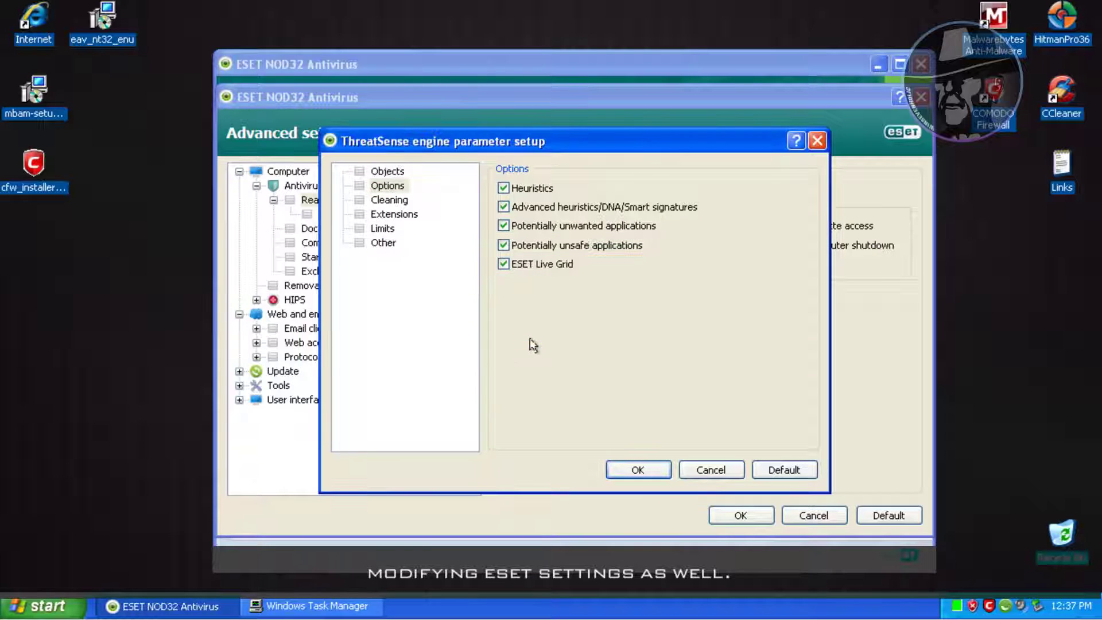
# Step: Check the Extensions, Limits and Other parameters and apply the real-time ThreatSense setup
pyautogui.click(391, 214)
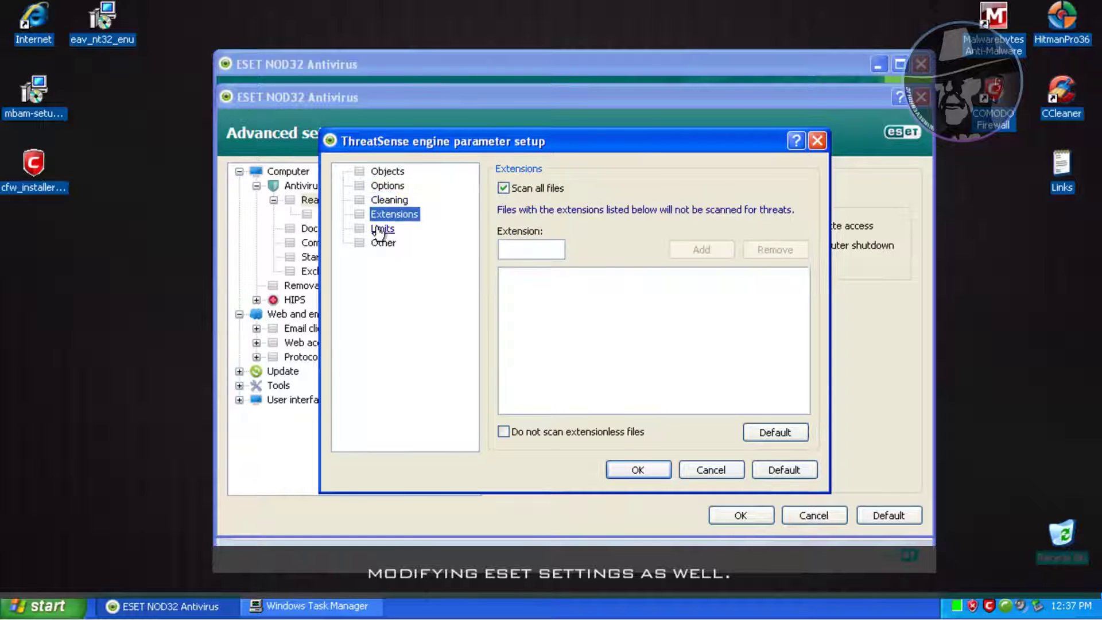
pyautogui.click(382, 229)
pyautogui.click(378, 244)
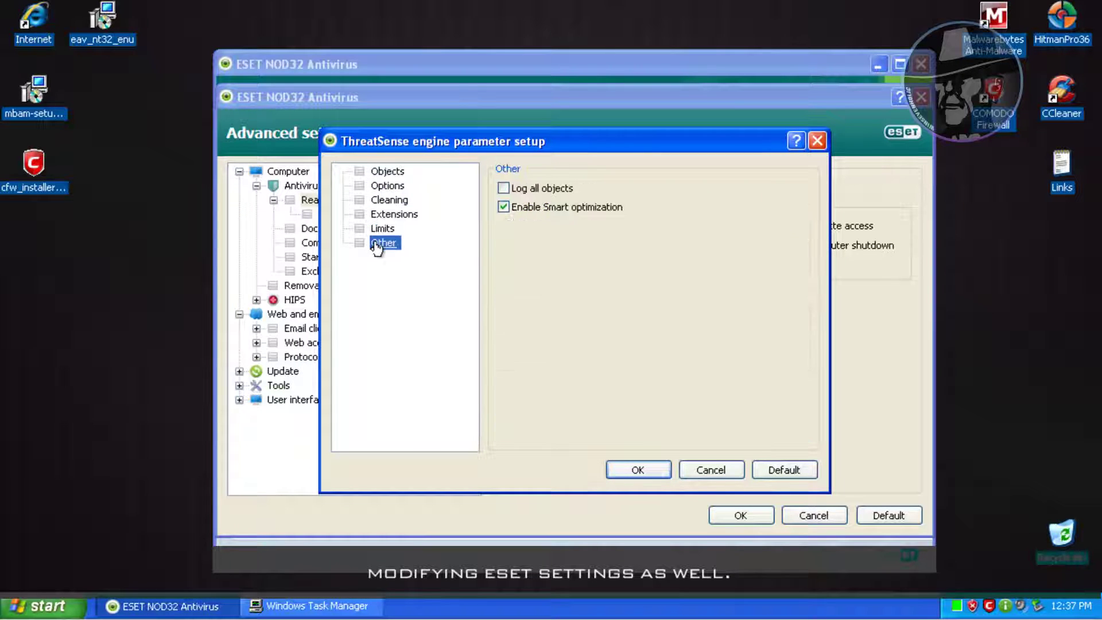
pyautogui.click(638, 470)
# Step: Enable Advanced heuristics on file execution for real-time protection, and look through the removable media exceptions
pyautogui.click(353, 215)
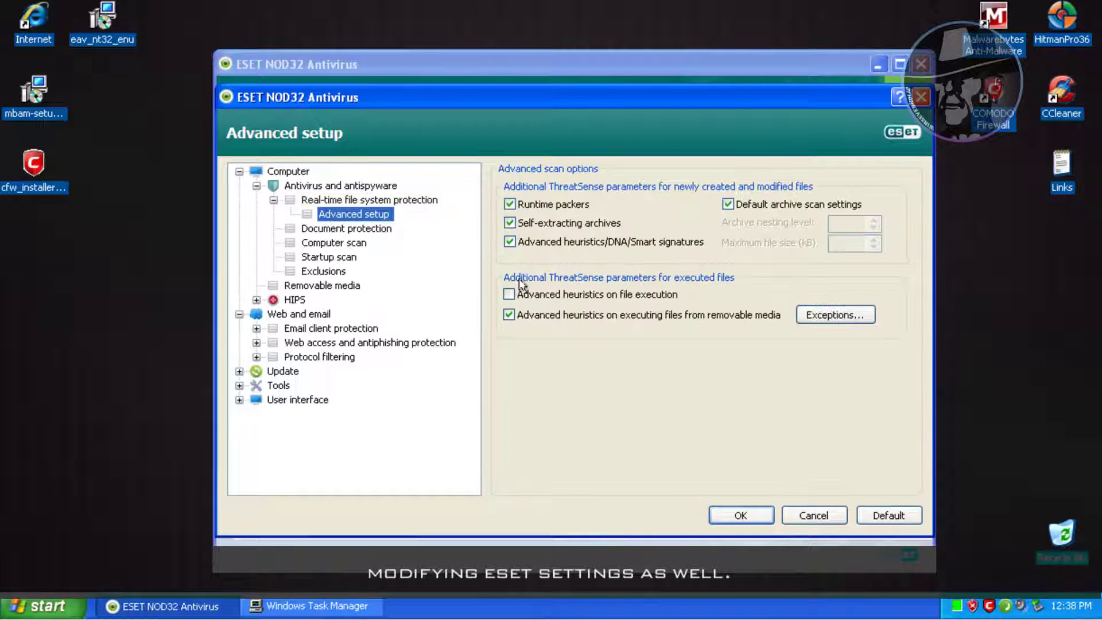
pyautogui.click(509, 294)
pyautogui.click(509, 333)
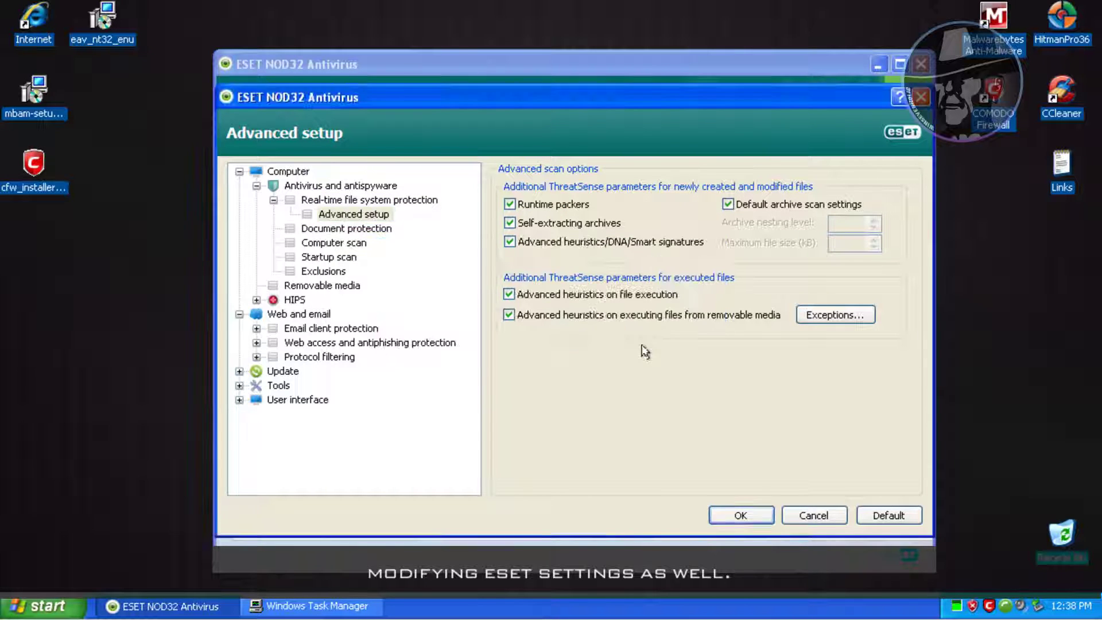
pyautogui.click(823, 320)
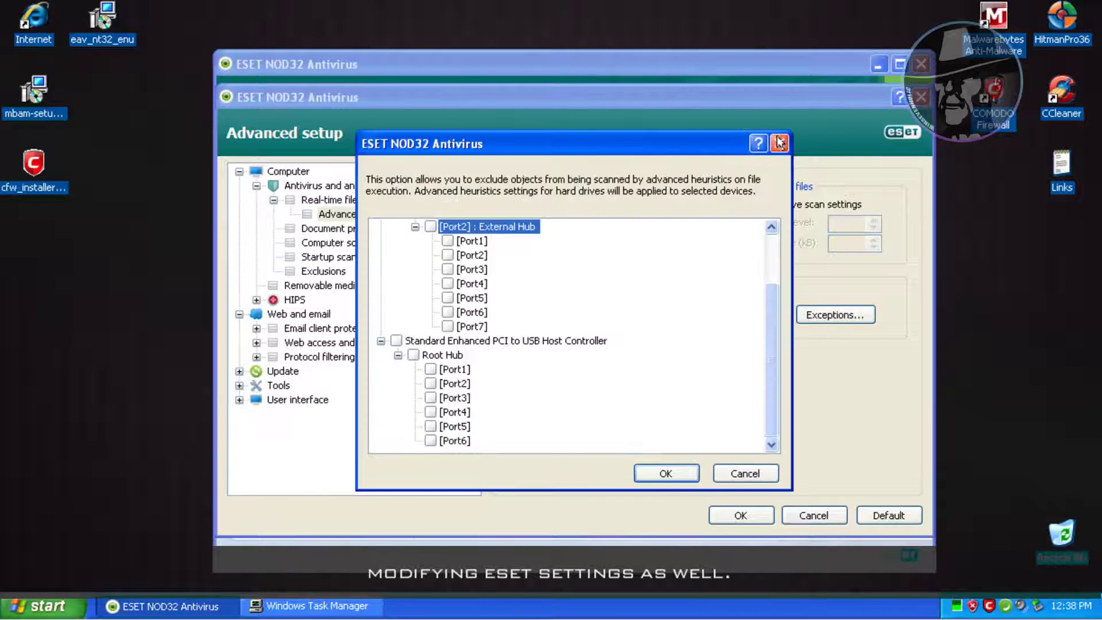
pyautogui.click(780, 142)
# Step: Review all ThreatSense engine parameter categories for the startup scan and accept the setup
pyautogui.click(344, 258)
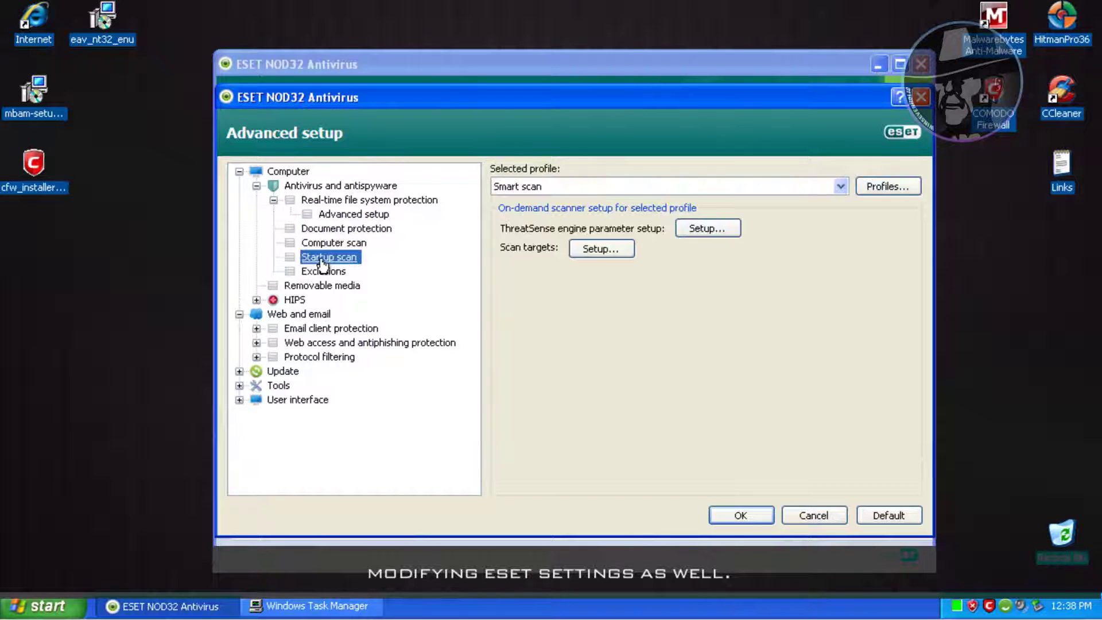
pyautogui.click(711, 233)
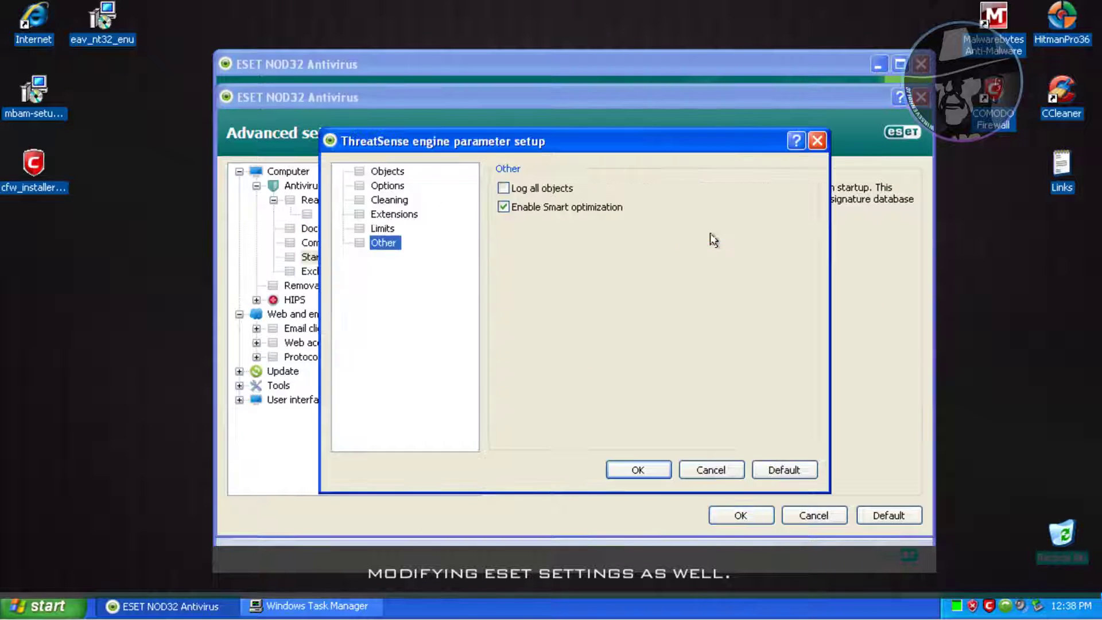
pyautogui.click(394, 214)
pyautogui.click(383, 228)
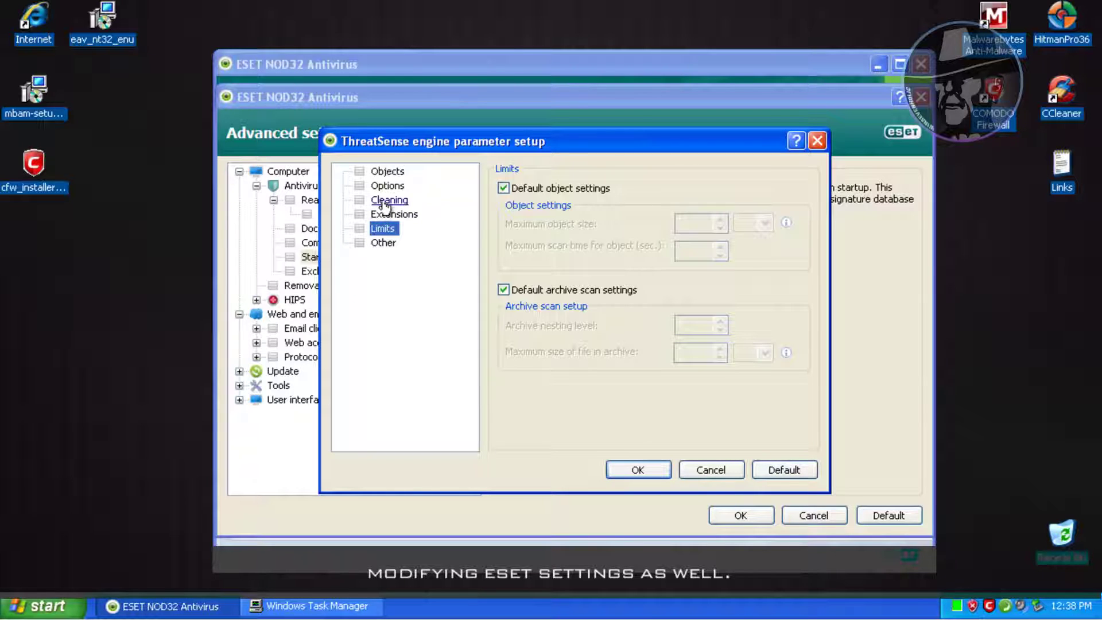
pyautogui.click(389, 199)
pyautogui.click(388, 185)
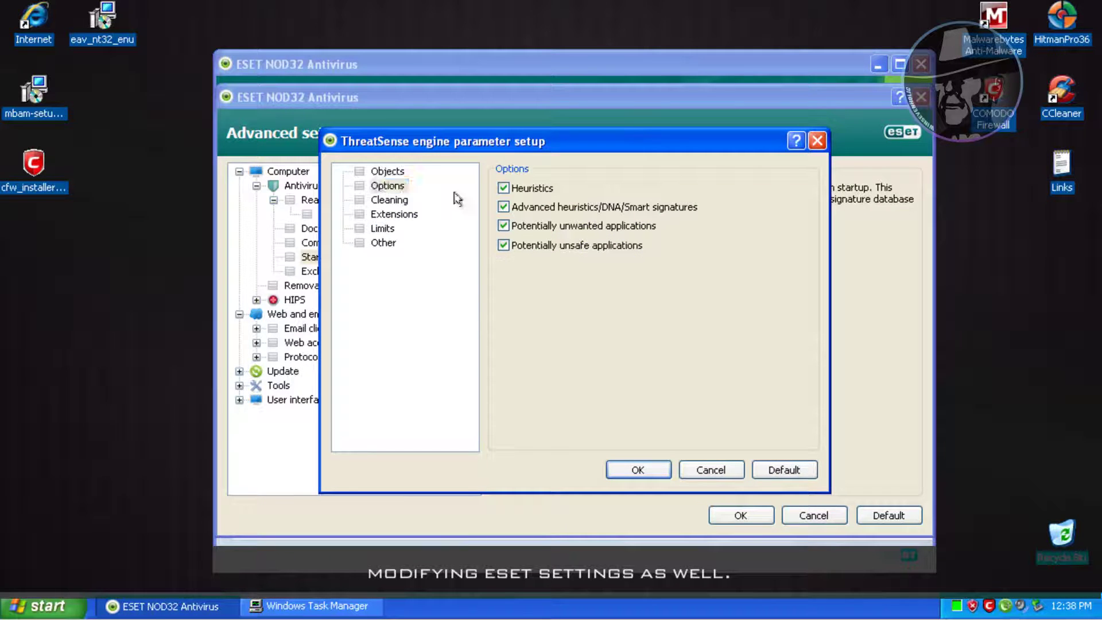
pyautogui.click(387, 171)
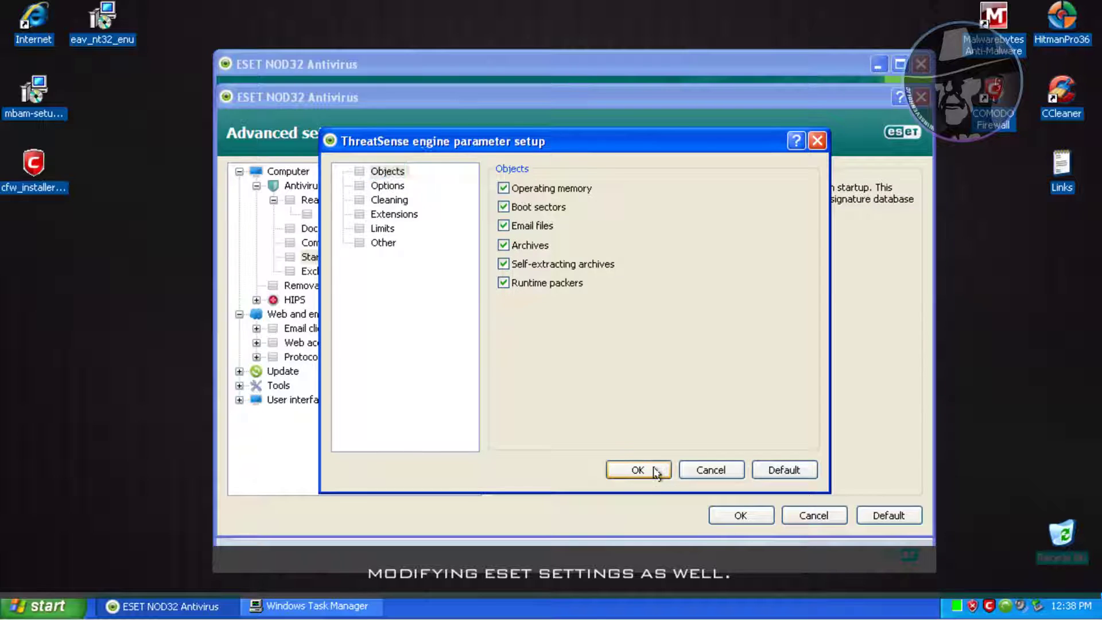
pyautogui.click(654, 468)
# Step: Disable ESET's HIPS, acknowledge the required restart and check the HIPS advanced setup
pyautogui.click(283, 302)
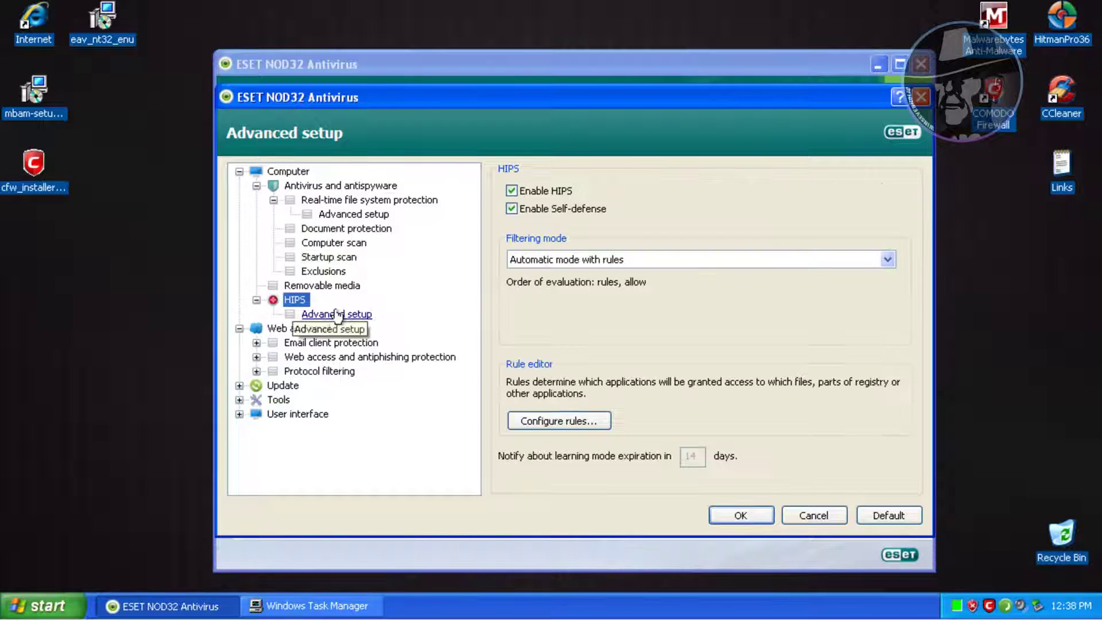
pyautogui.click(511, 189)
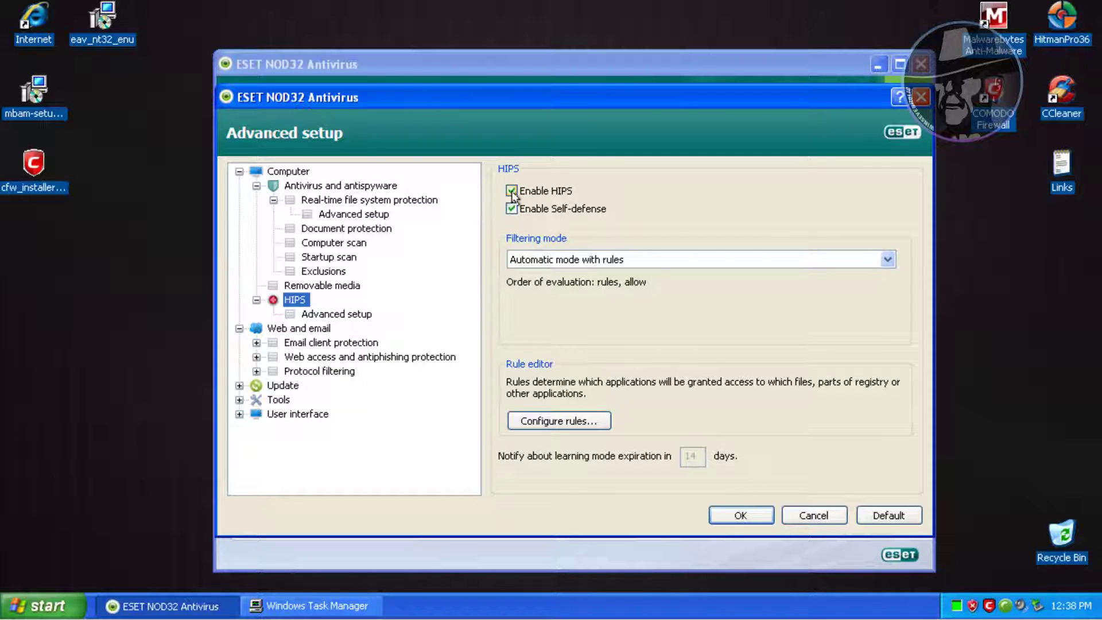
pyautogui.click(511, 191)
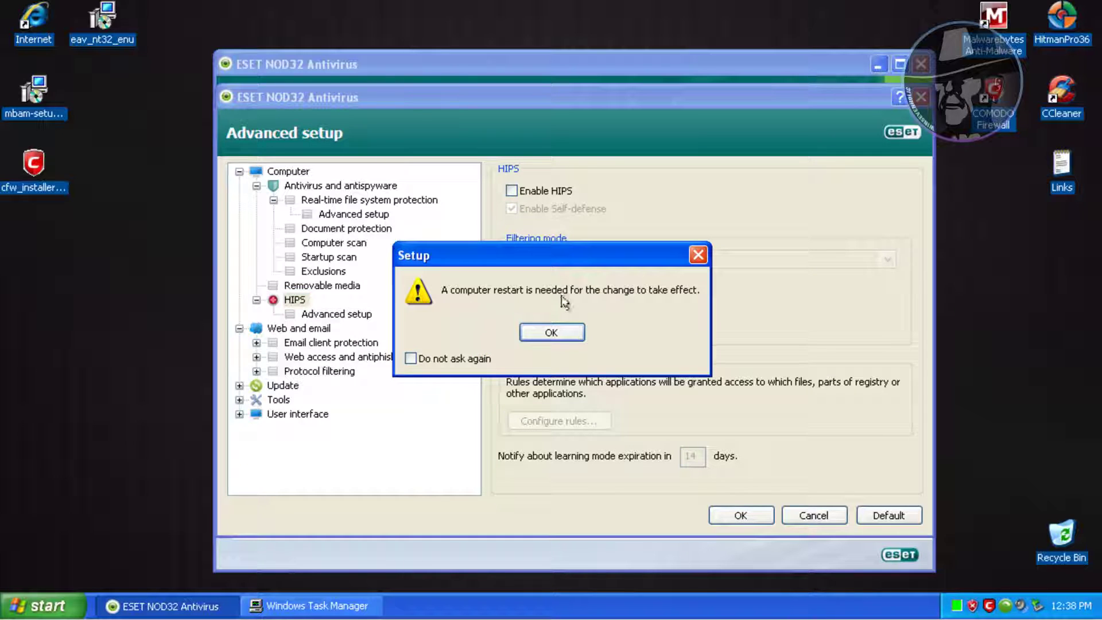
pyautogui.click(552, 331)
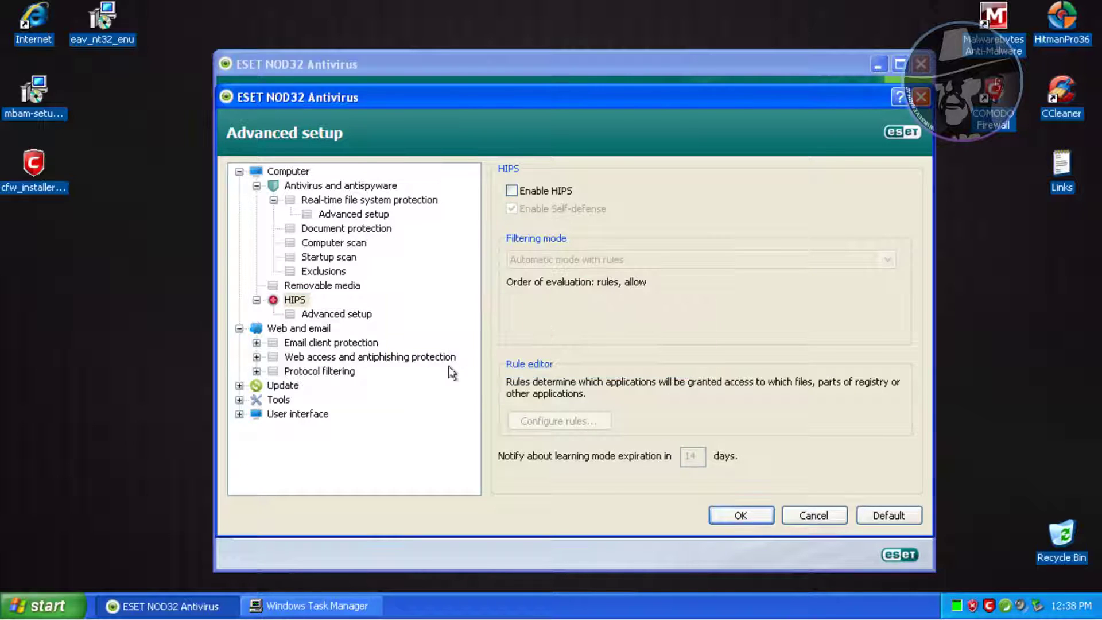
pyautogui.click(336, 315)
pyautogui.click(296, 300)
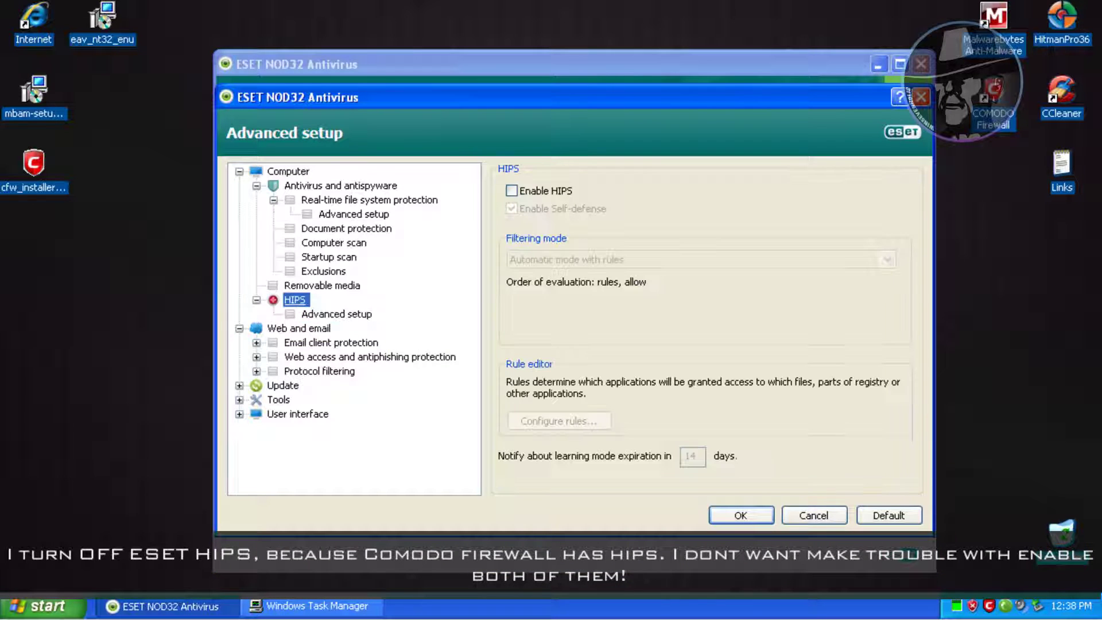
# Step: Check the email client protection settings, including the email client integration and Email clients pages
pyautogui.doubleClick(332, 343)
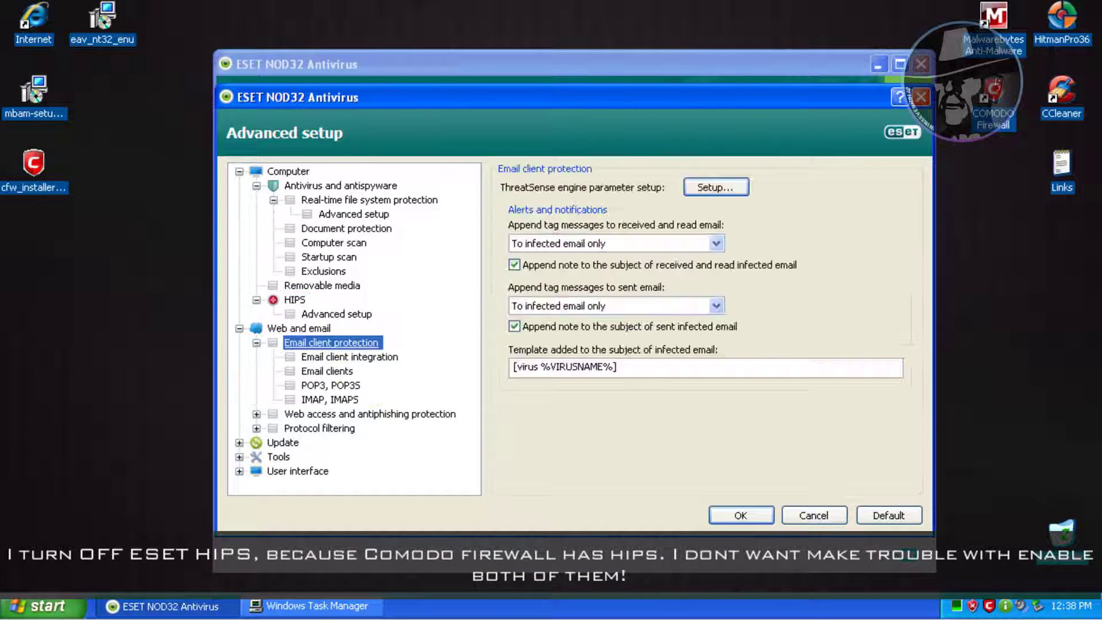
pyautogui.click(350, 357)
pyautogui.click(327, 372)
# Step: Review the web access protection pages for HTTP, HTTPS, Active mode and URL address management, and expand the Update and Tools categories
pyautogui.click(257, 415)
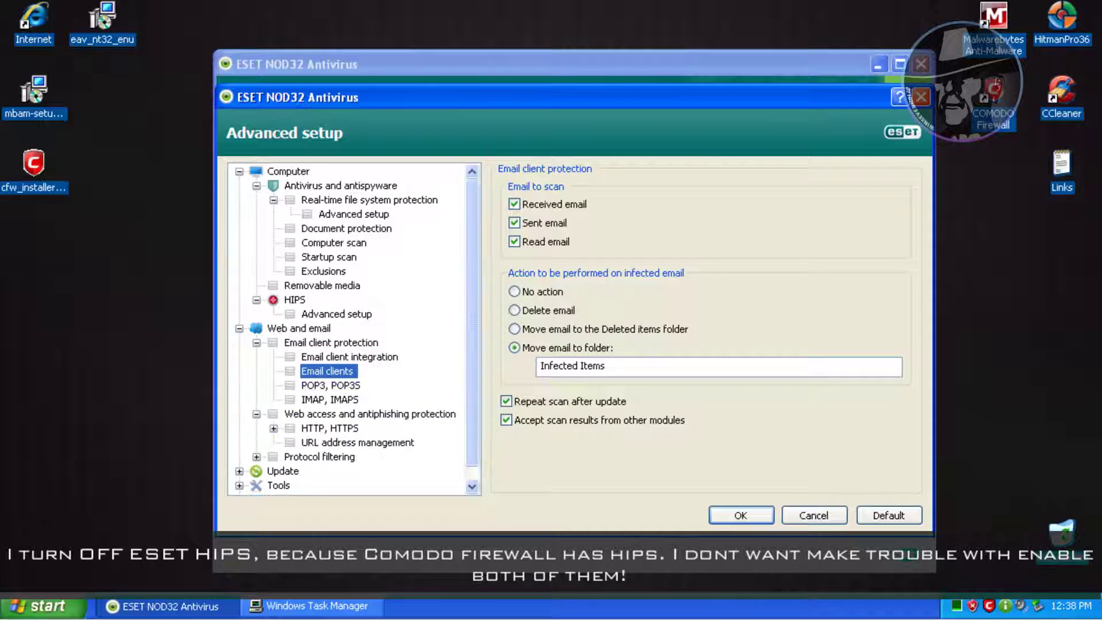
pyautogui.click(330, 429)
pyautogui.click(274, 429)
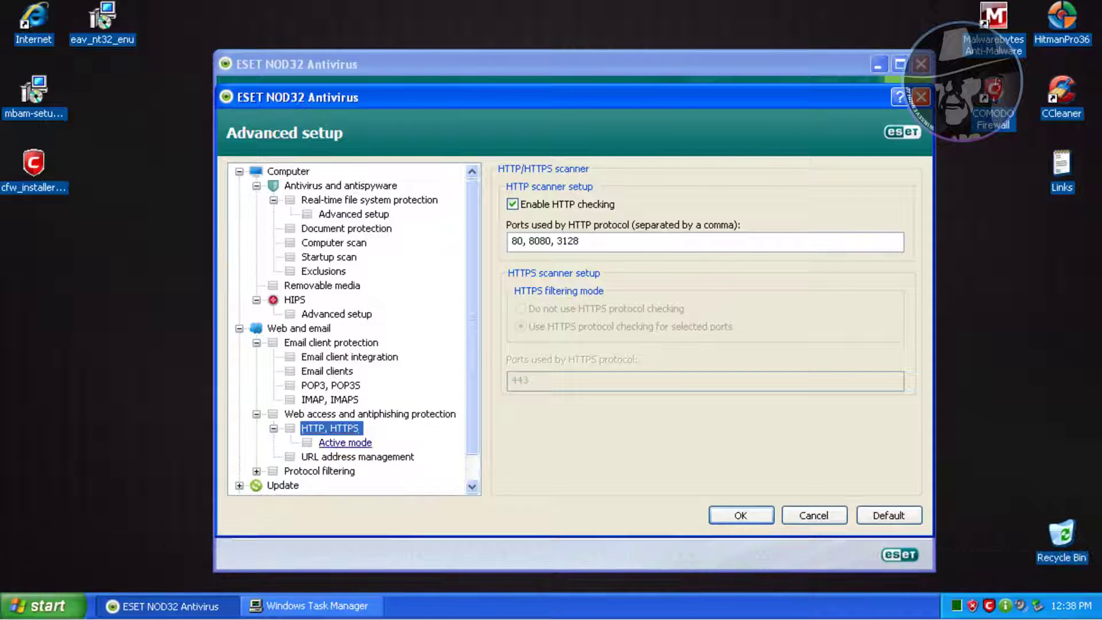
pyautogui.click(346, 443)
pyautogui.click(331, 429)
pyautogui.moveTo(472, 402); pyautogui.dragTo(472, 427)
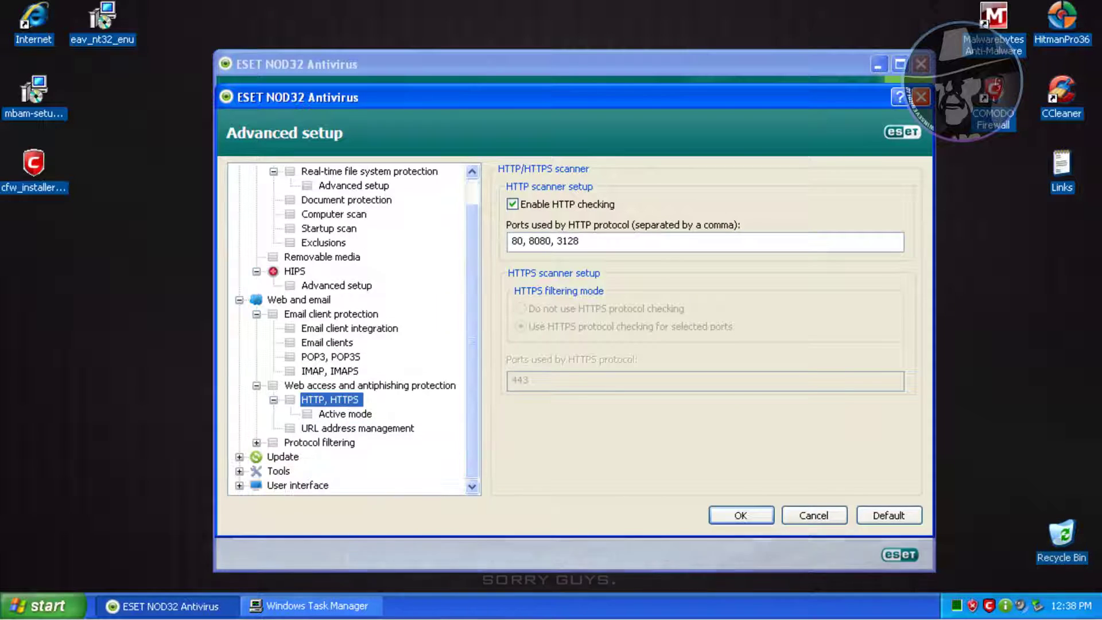
pyautogui.click(239, 457)
pyautogui.click(239, 486)
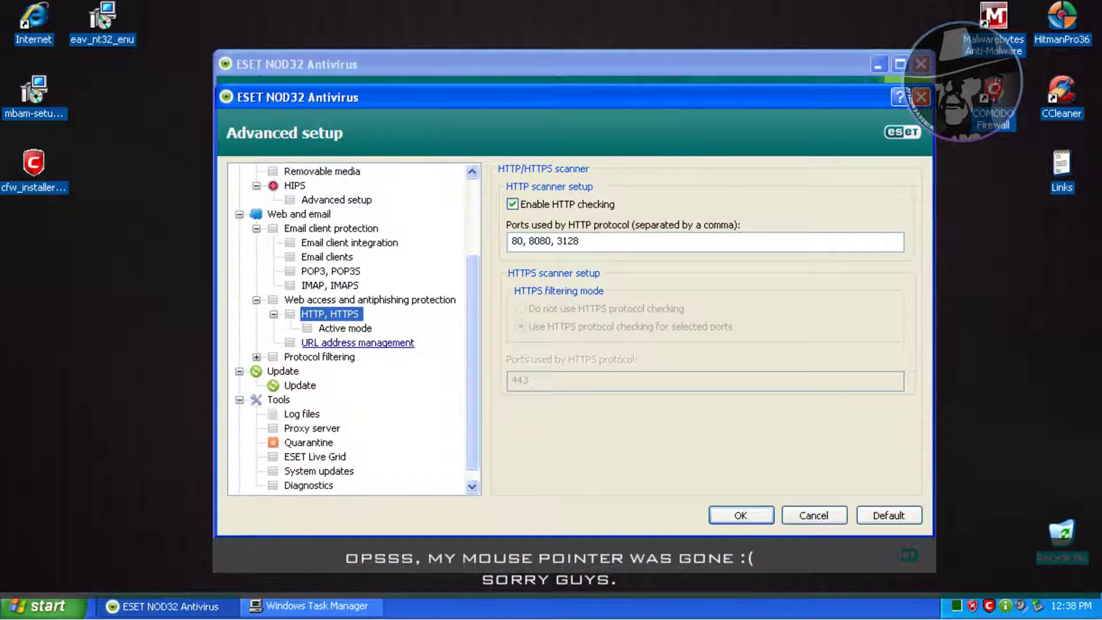
pyautogui.click(346, 329)
pyautogui.click(358, 342)
pyautogui.moveTo(472, 365); pyautogui.dragTo(472, 377)
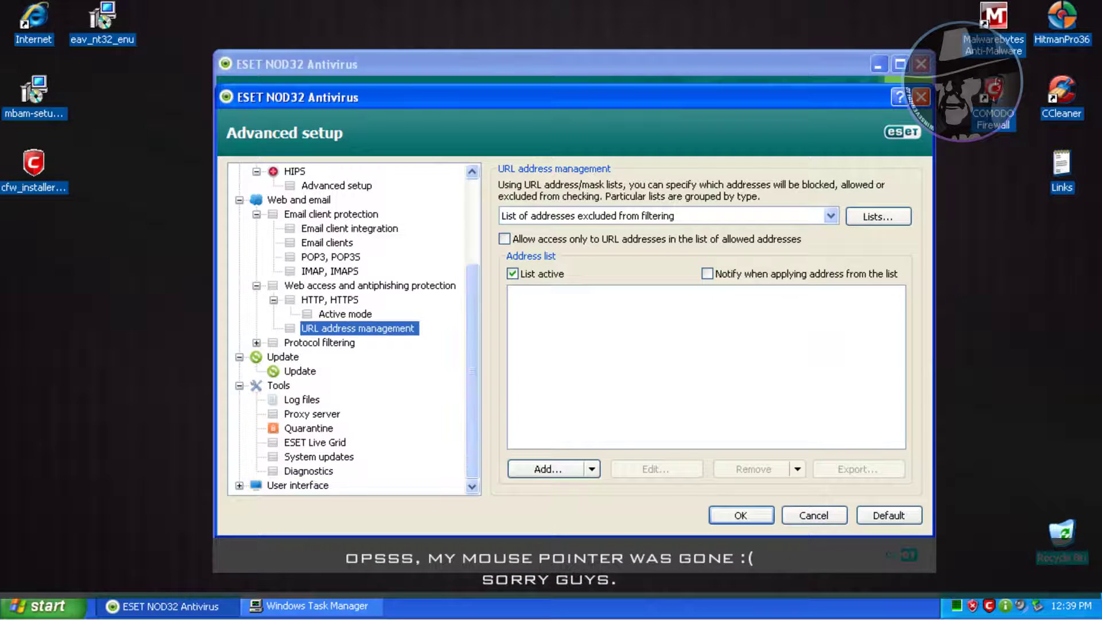
# Step: Review the user interface pages for alerts, graphics, hidden notification windows and access setup, and accept the advanced setup
pyautogui.scroll(-2, 354, 327)
pyautogui.click(240, 485)
pyautogui.click(333, 429)
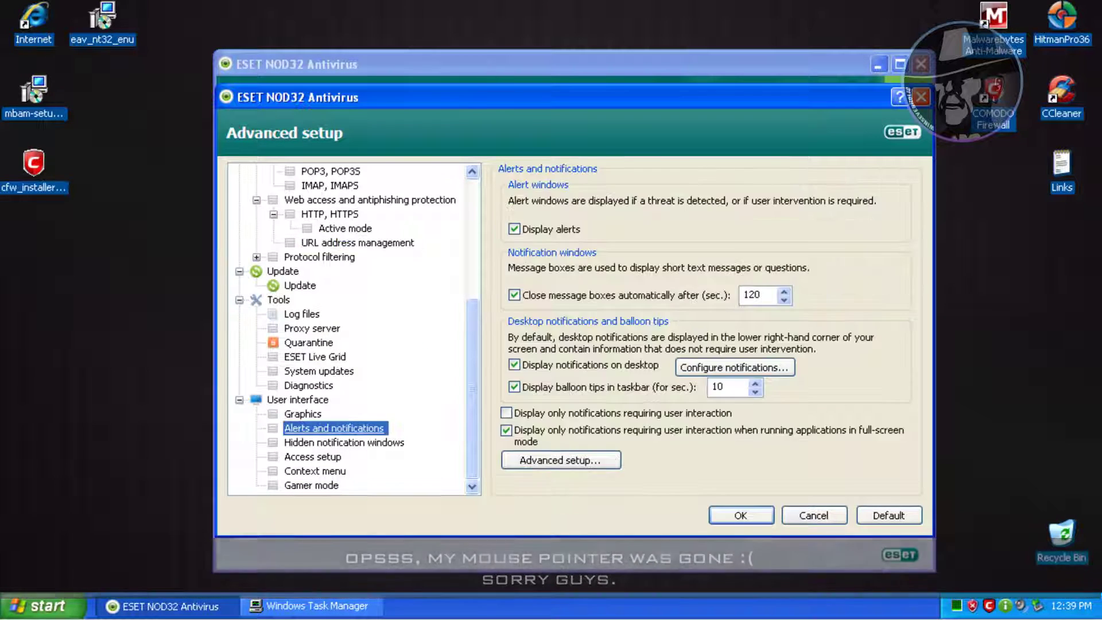
pyautogui.click(303, 414)
pyautogui.click(344, 443)
pyautogui.click(313, 457)
pyautogui.click(742, 516)
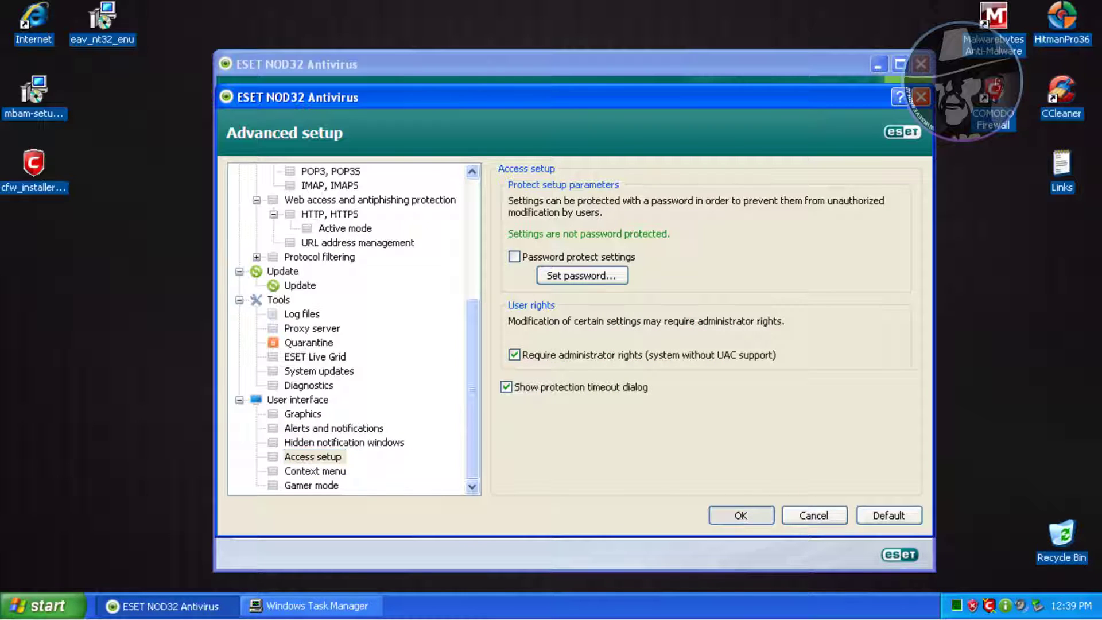
pyautogui.press('Return')
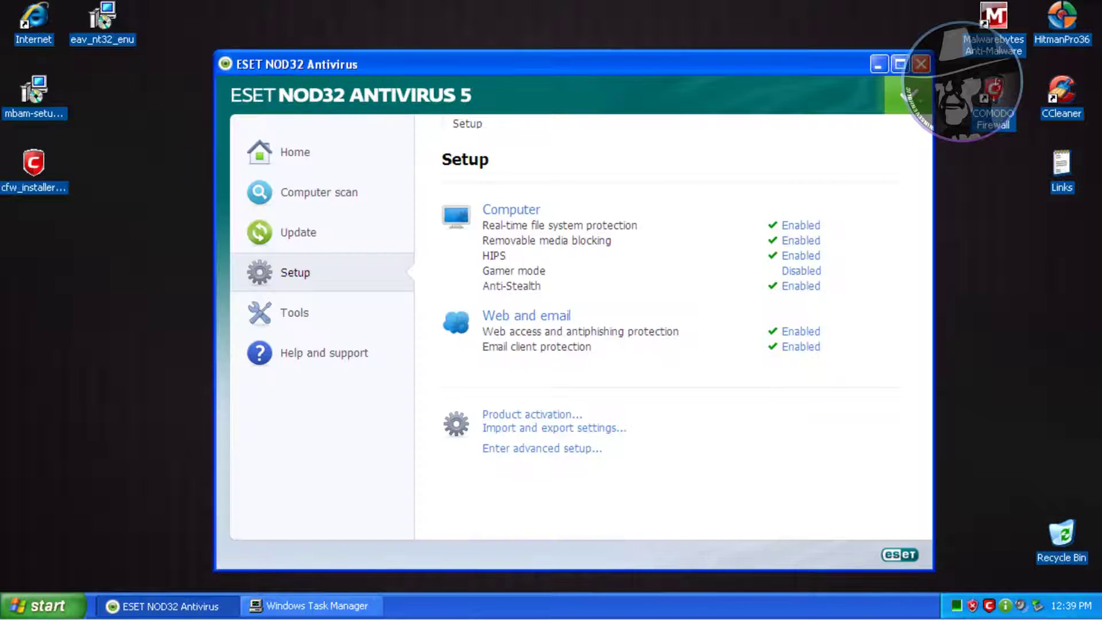
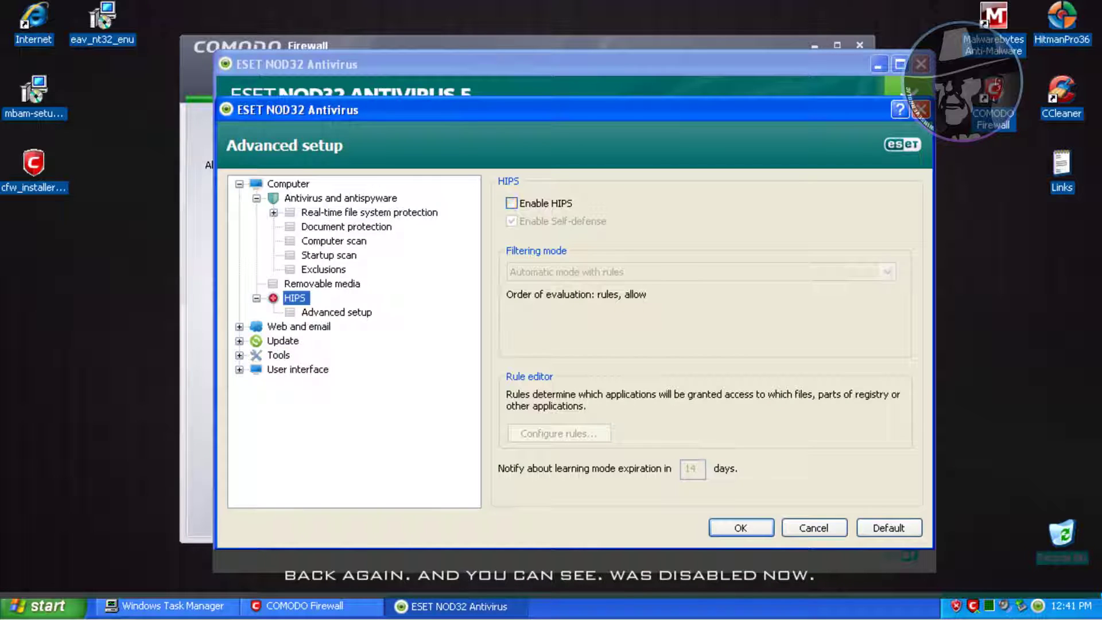
# Step: Accept the advanced setup with HIPS disabled and start an update of the virus signature database
pyautogui.click(741, 529)
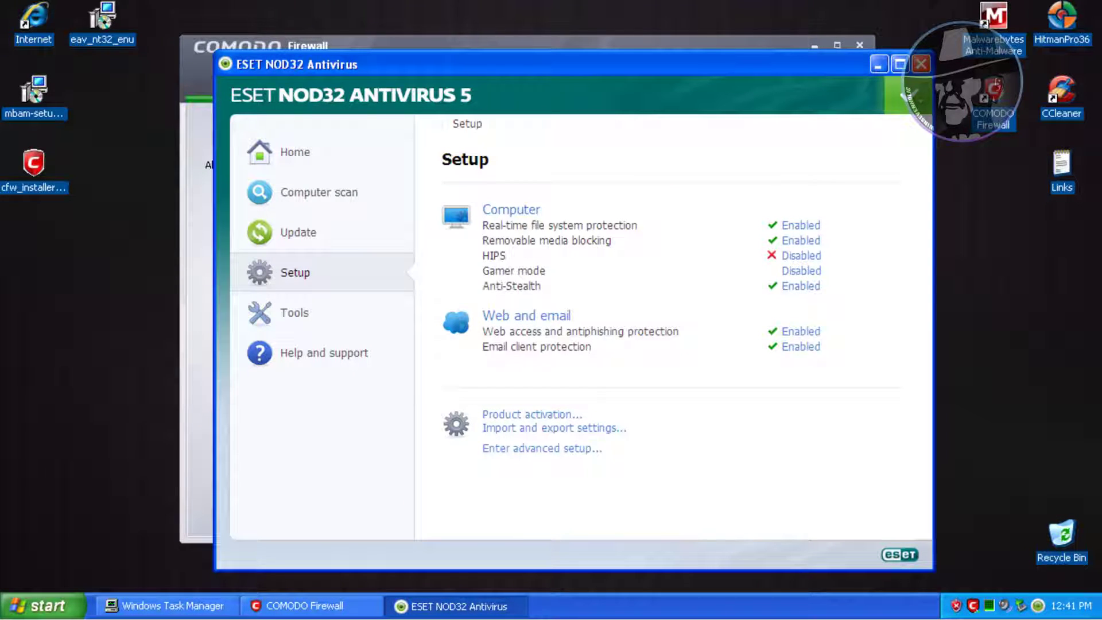
pyautogui.click(298, 232)
pyautogui.click(537, 210)
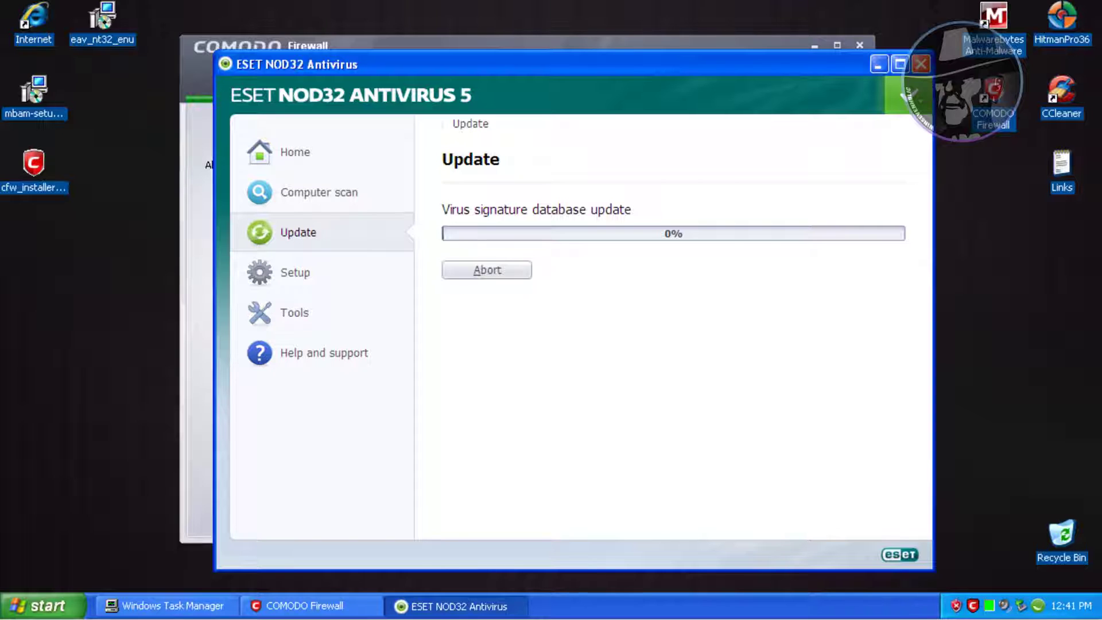
# Step: Switch to COMODO Firewall, examine the Defense+ general and execution control settings, and close it without changes
pyautogui.click(305, 607)
pyautogui.moveTo(506, 48); pyautogui.dragTo(394, 52)
pyautogui.click(552, 84)
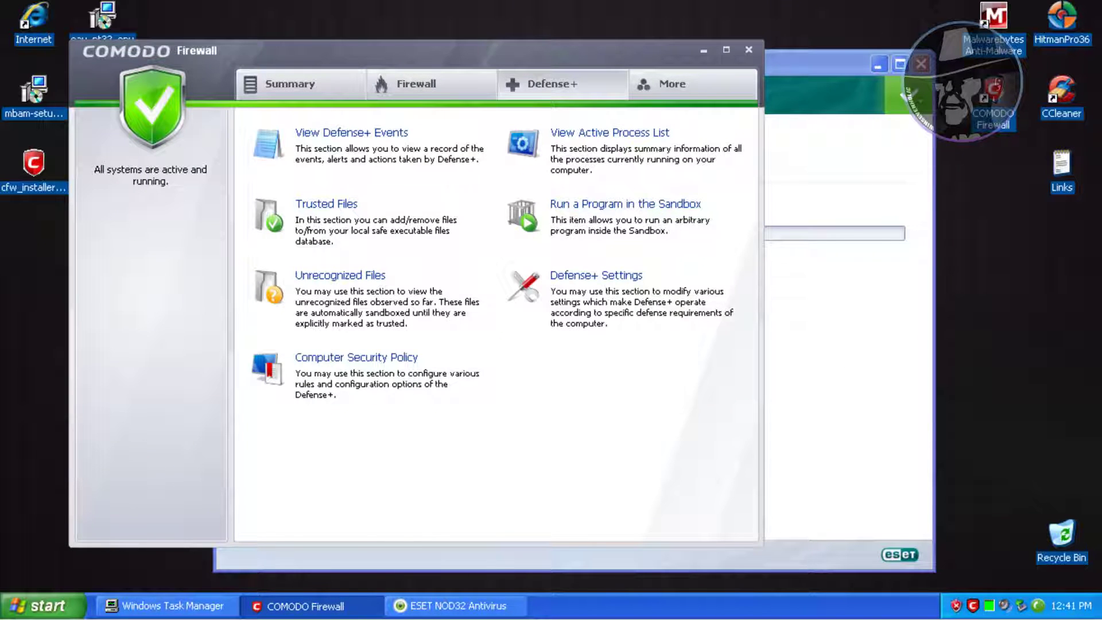
pyautogui.click(596, 276)
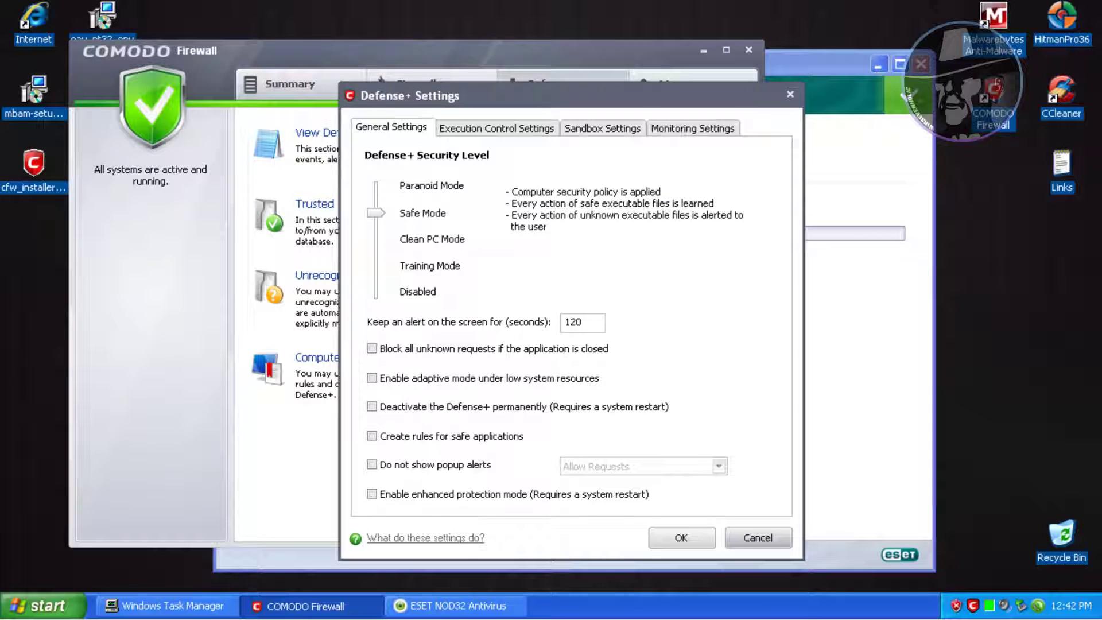
pyautogui.click(497, 128)
pyautogui.click(602, 129)
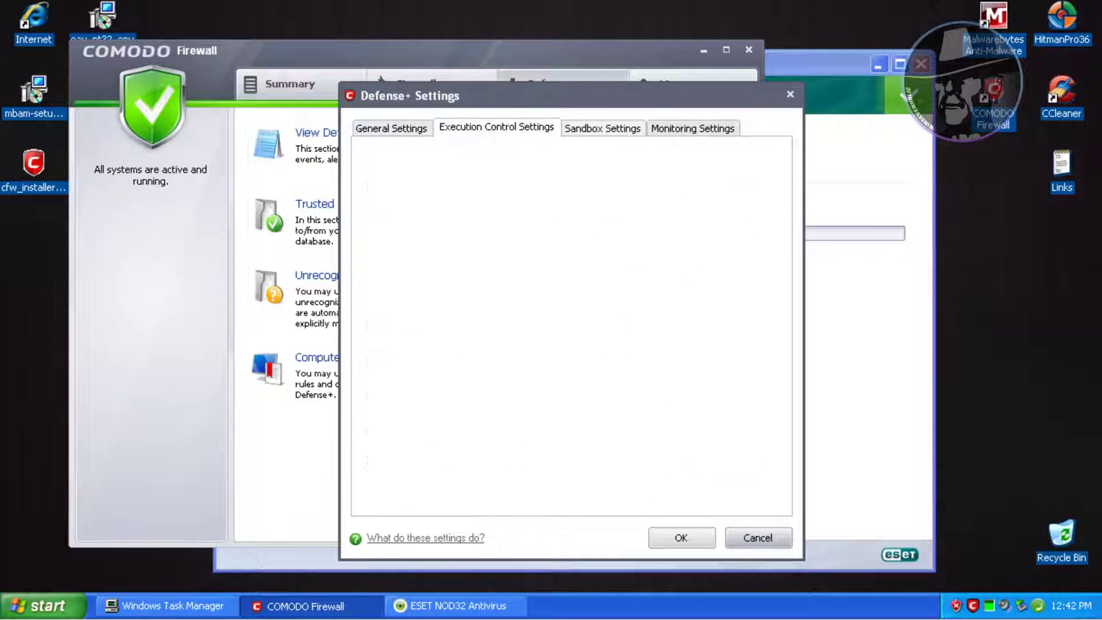
pyautogui.click(759, 538)
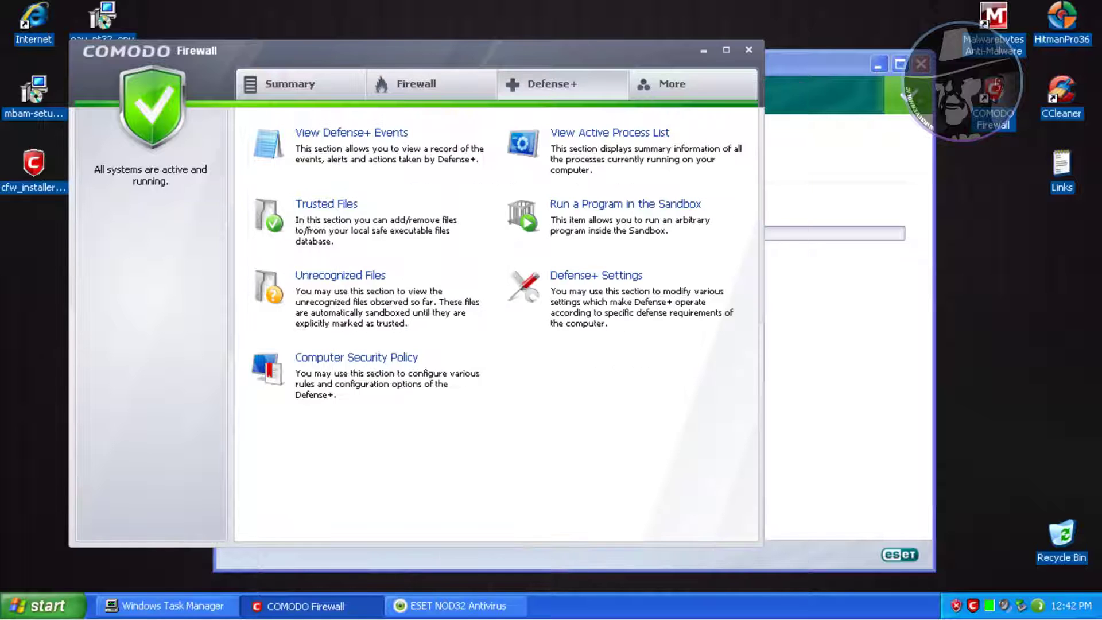
pyautogui.hotkey('alt', 'F4')
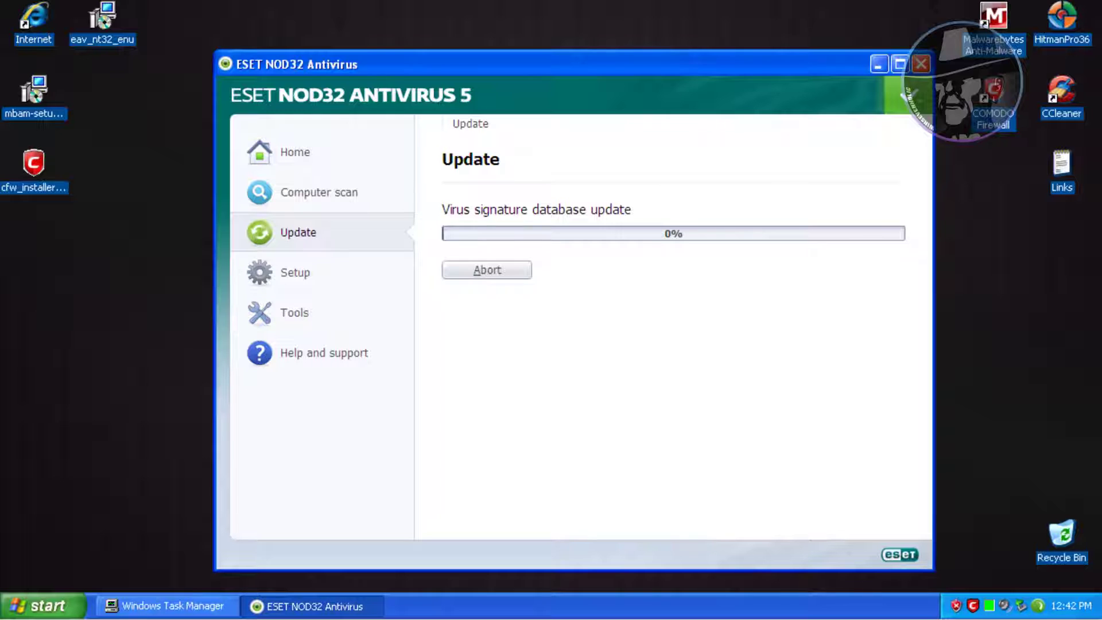
# Step: Check the ESET home status page and close the ESET window
pyautogui.click(994, 95)
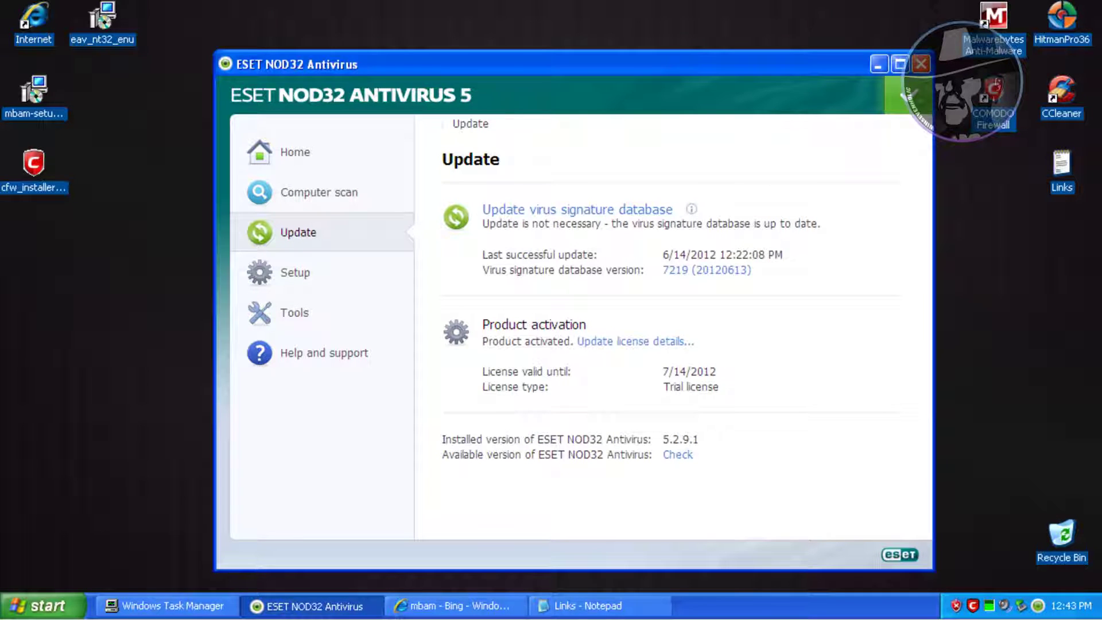
pyautogui.click(295, 153)
pyautogui.click(921, 64)
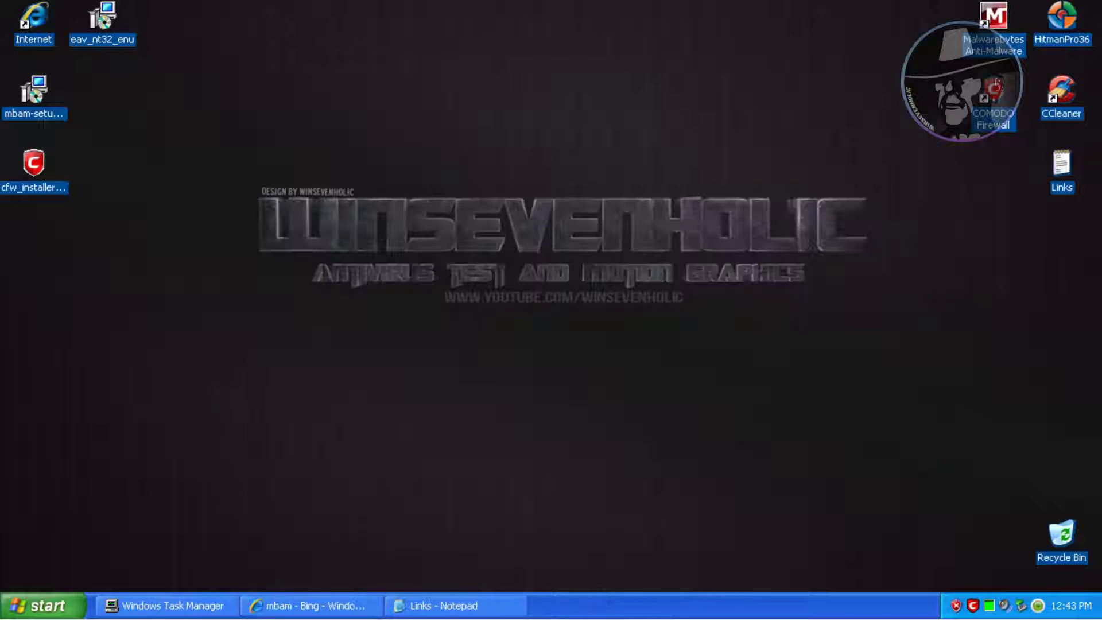
# Step: Check COMODO's active configuration and firewall security level and ESET's protection status from the system tray
pyautogui.rightClick(973, 606)
pyautogui.moveTo(996, 546)
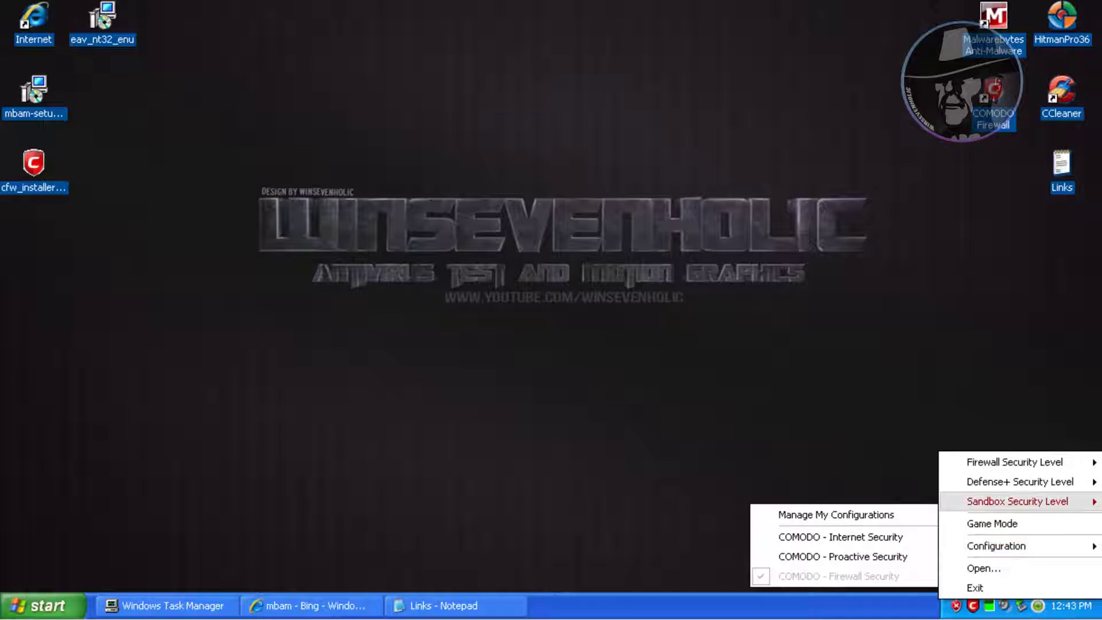
pyautogui.moveTo(1015, 462)
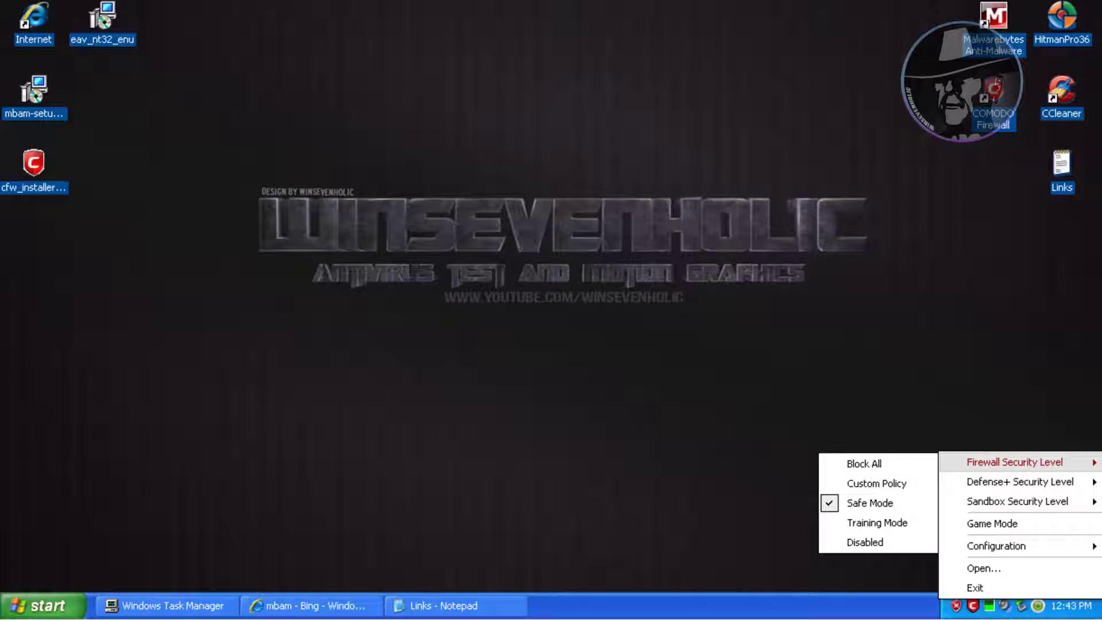
pyautogui.rightClick(1036, 605)
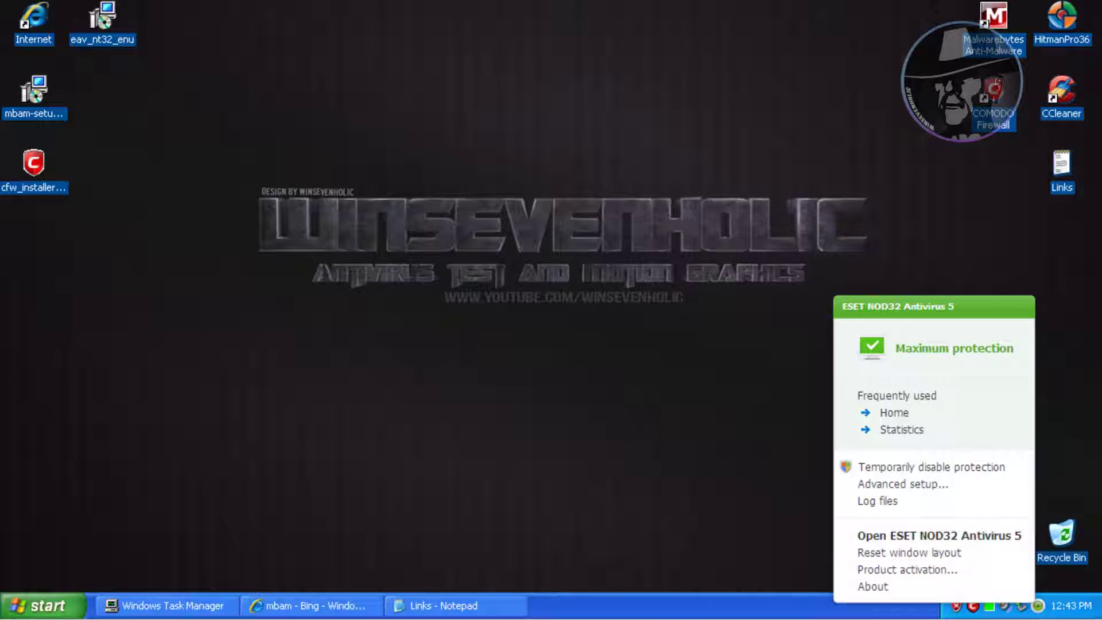
pyautogui.press('Escape')
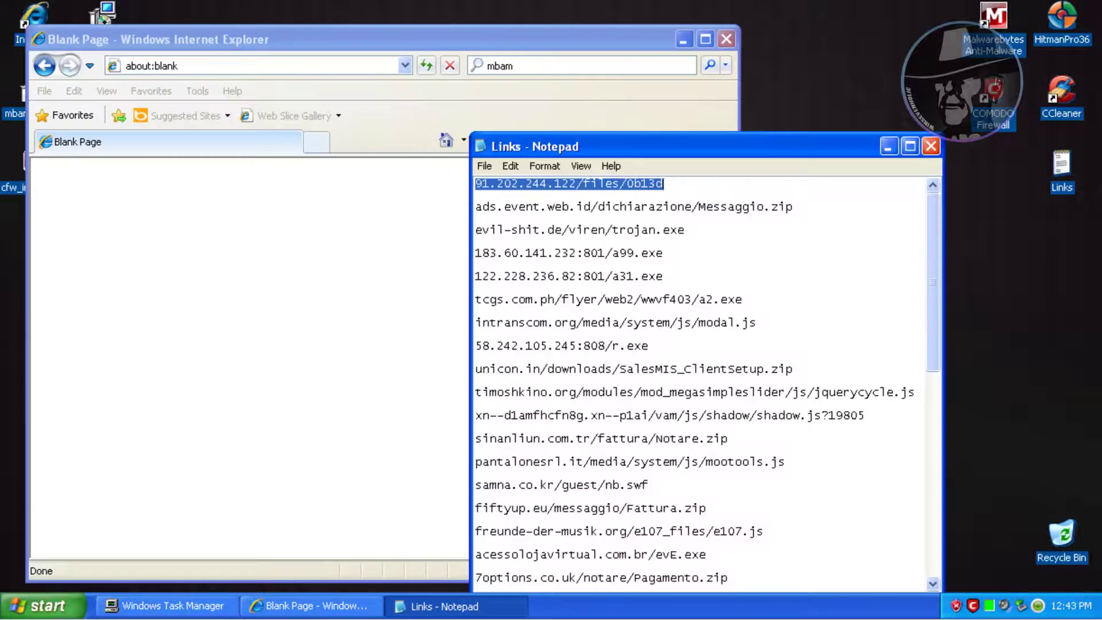
# Step: Open 91.202.244.122/files/0b13d in Internet Explorer, try to save the file, and copy the Messaggio.zip link from the Links file
pyautogui.write('91.202.244.122/files/0b13d')
pyautogui.press('Return')
pyautogui.click(794, 207)
pyautogui.moveTo(794, 207); pyautogui.dragTo(475, 207)
pyautogui.hotkey('ctrl', 'c')
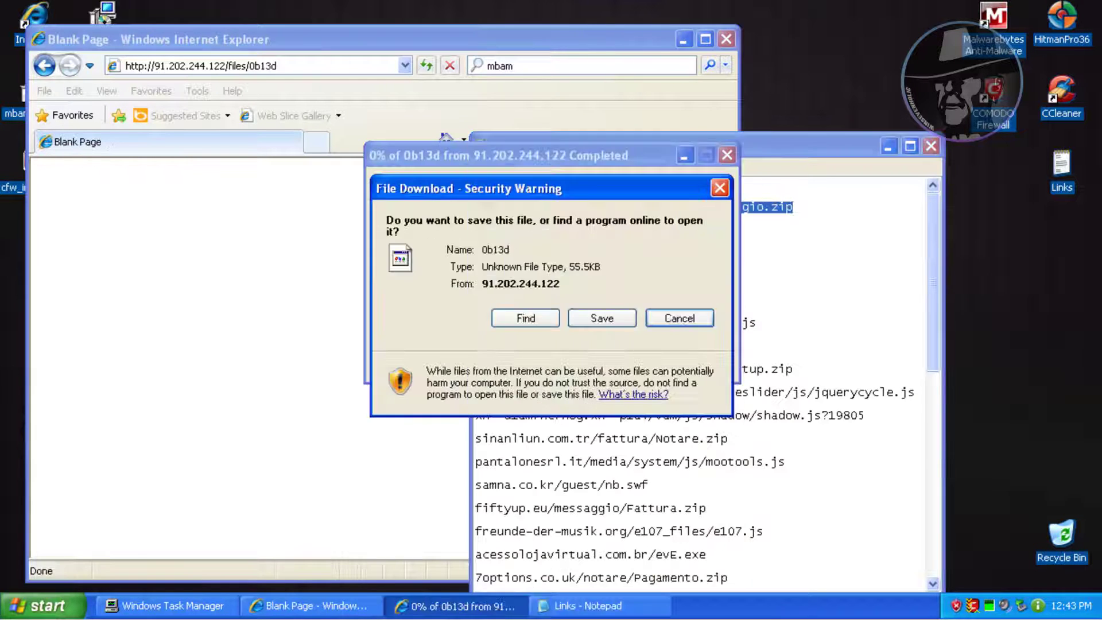
pyautogui.click(601, 317)
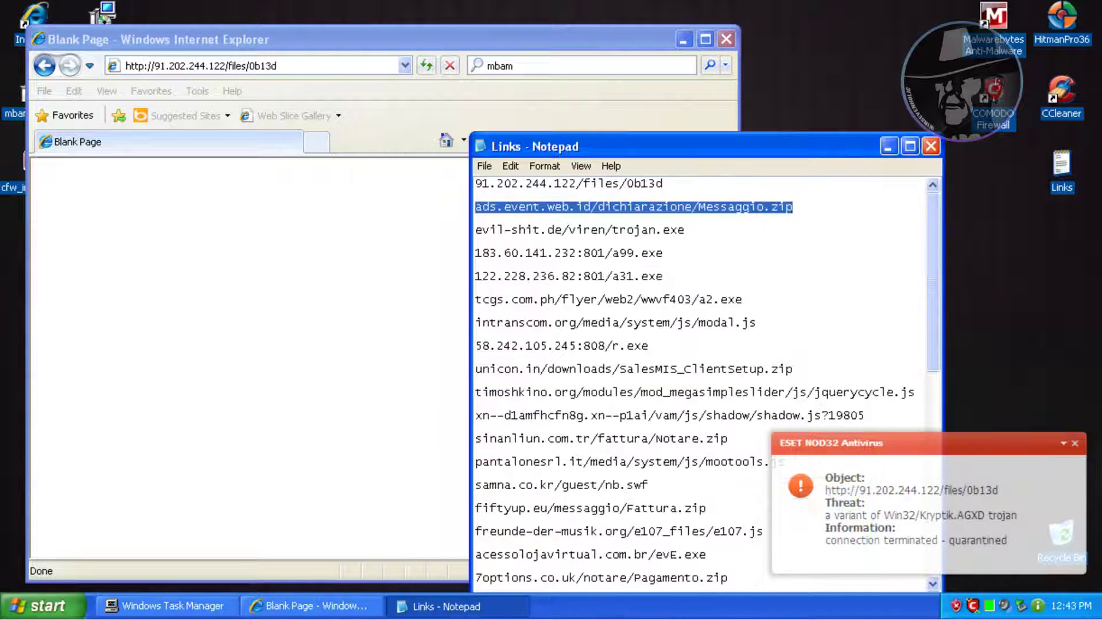
# Step: Open the copied link ads.event.web.id/dichiarazione/Messaggio.zip in Internet Explorer
pyautogui.click(247, 66)
pyautogui.hotkey('ctrl', 'v')
pyautogui.press('Return')
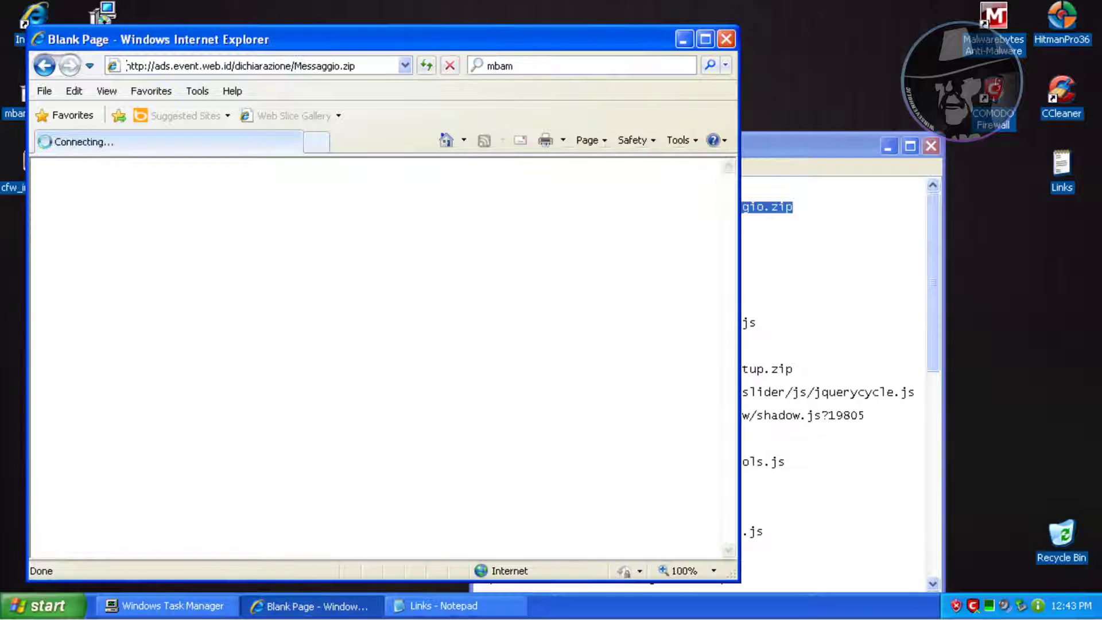
pyautogui.click(172, 607)
pyautogui.moveTo(276, 34); pyautogui.dragTo(320, 58)
pyautogui.click(313, 606)
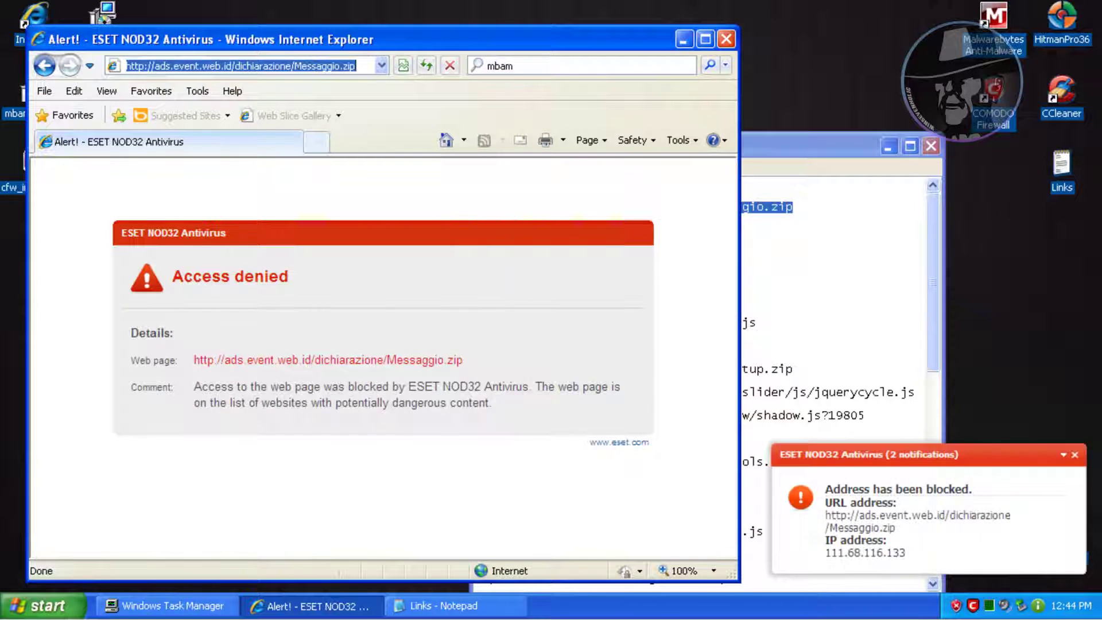
# Step: Copy the evil-shit.de/viren/trojan.exe link from the Links file, open it in Internet Explorer and try to proceed with the download
pyautogui.hotkey('alt', 'Tab')
pyautogui.press('Down')
pyautogui.hotkey('shift', 'Home')
pyautogui.hotkey('ctrl', 'c')
pyautogui.hotkey('alt', 'Tab')
pyautogui.hotkey('ctrl', 'v')
pyautogui.press('Return')
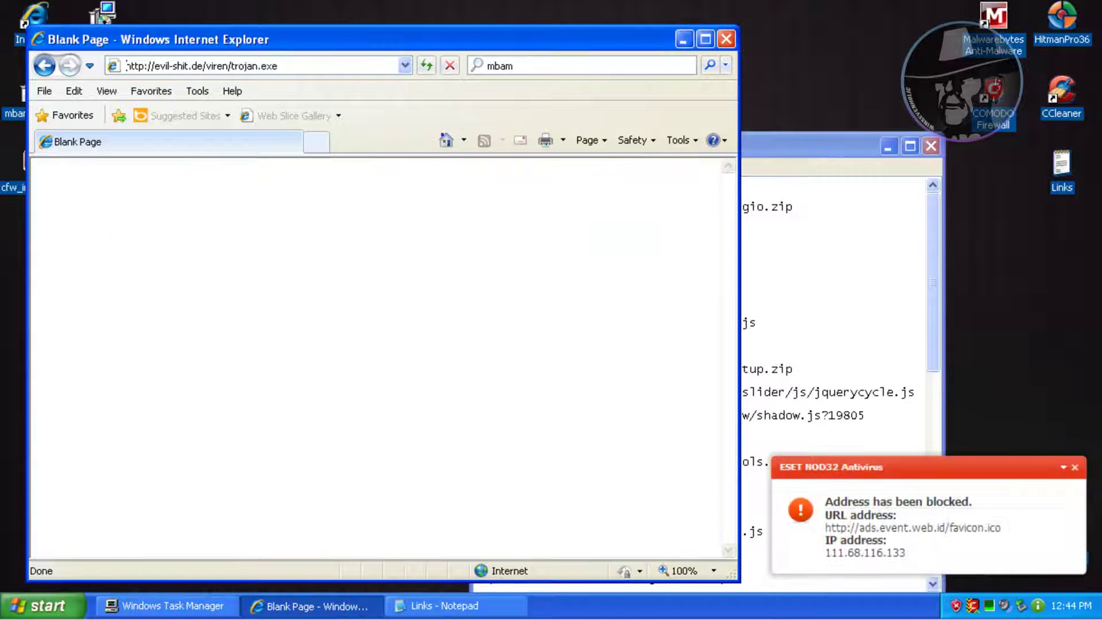
pyautogui.click(526, 317)
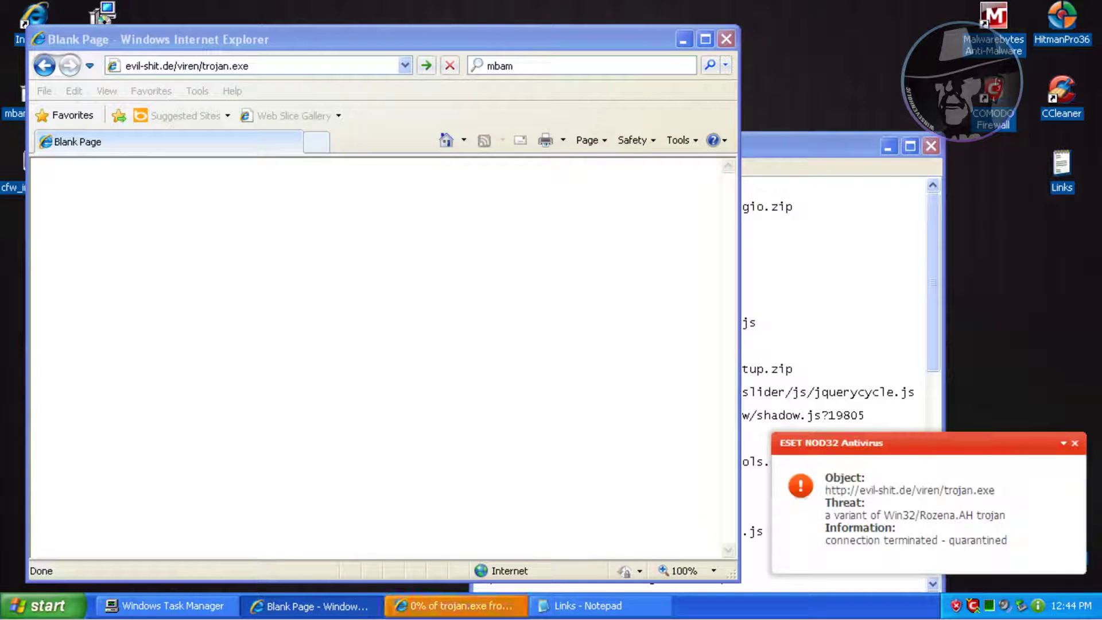
# Step: Copy the 183.60.141.232:801/a99.exe link from the Links file and open it in Internet Explorer
pyautogui.hotkey('alt', 'Tab')
pyautogui.press('Down')
pyautogui.hotkey('shift', 'Home')
pyautogui.hotkey('ctrl', 'c')
pyautogui.hotkey('alt', 'Tab')
pyautogui.hotkey('ctrl', 'v')
pyautogui.press('Return')
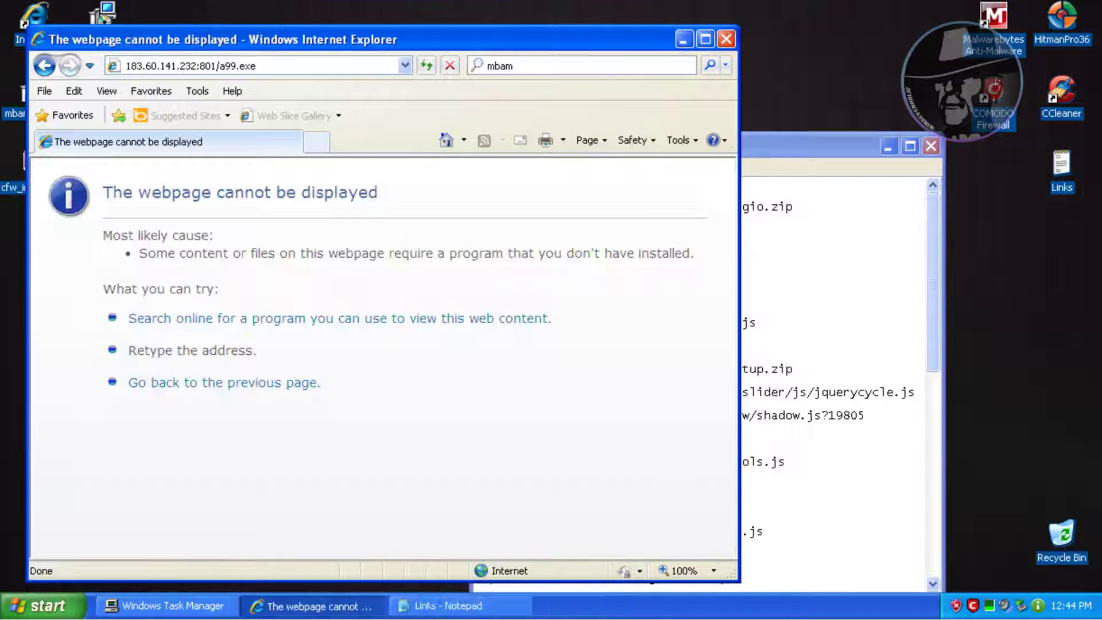
# Step: Copy the 122.228.236.82:801/a31.exe link from the Links file and open it in Internet Explorer
pyautogui.hotkey('alt', 'Tab')
pyautogui.press('Down')
pyautogui.hotkey('shift', 'Home')
pyautogui.hotkey('ctrl', 'c')
pyautogui.hotkey('alt', 'Tab')
pyautogui.hotkey('ctrl', 'v')
pyautogui.press('Return')
# Step: Copy the tcgs.com.ph/flyer/web2/wwvf403/a2.exe link from the Links file and open it in Internet Explorer
pyautogui.hotkey('alt', 'Tab')
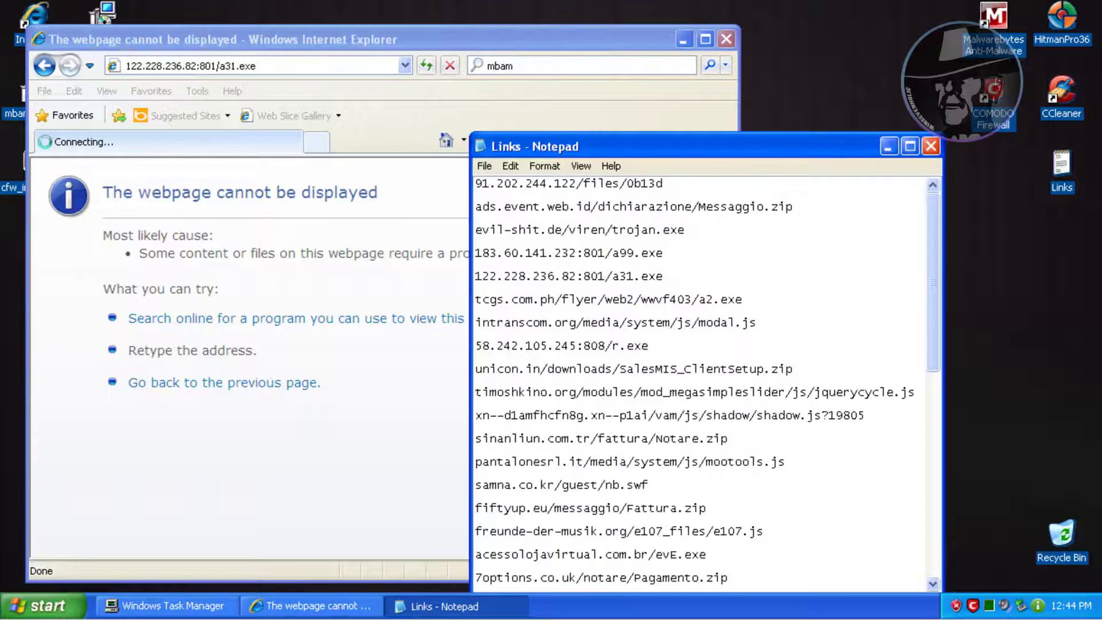
pyautogui.press('Down')
pyautogui.hotkey('shift', 'Home')
pyautogui.hotkey('ctrl', 'c')
pyautogui.hotkey('alt', 'Tab')
pyautogui.hotkey('ctrl', 'v')
pyautogui.press('Return')
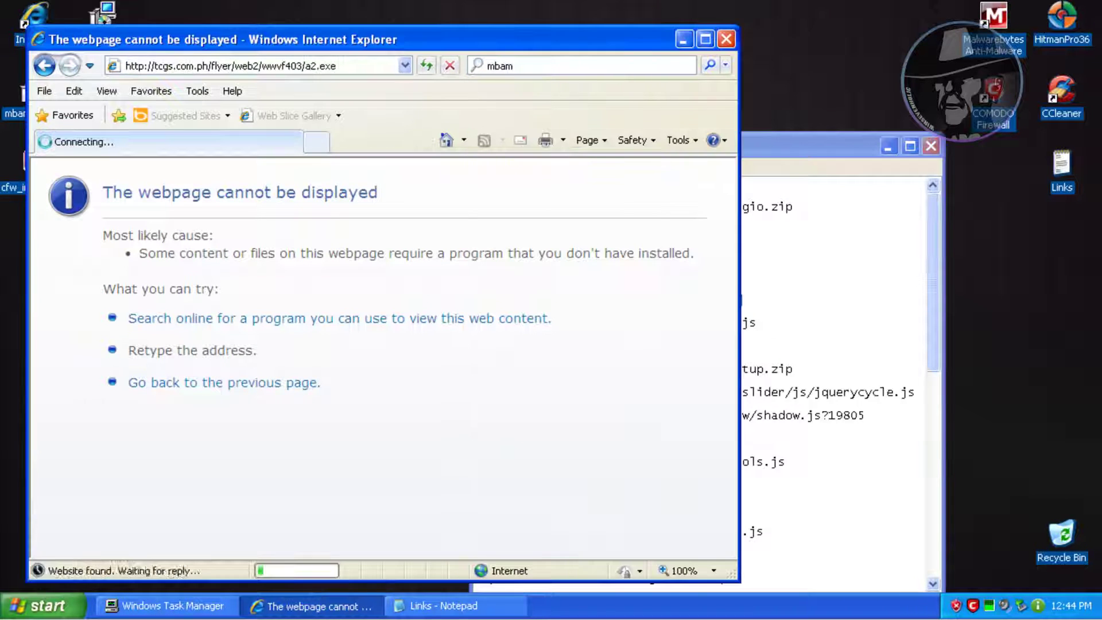
# Step: Copy the intranscom.org/media/system/js/modal.js link from the Links file and open it in Internet Explorer
pyautogui.hotkey('alt', 'Tab')
pyautogui.press('Down')
pyautogui.hotkey('shift', 'Home')
pyautogui.hotkey('ctrl', 'c')
pyautogui.hotkey('alt', 'Tab')
pyautogui.hotkey('ctrl', 'v')
pyautogui.press('Return')
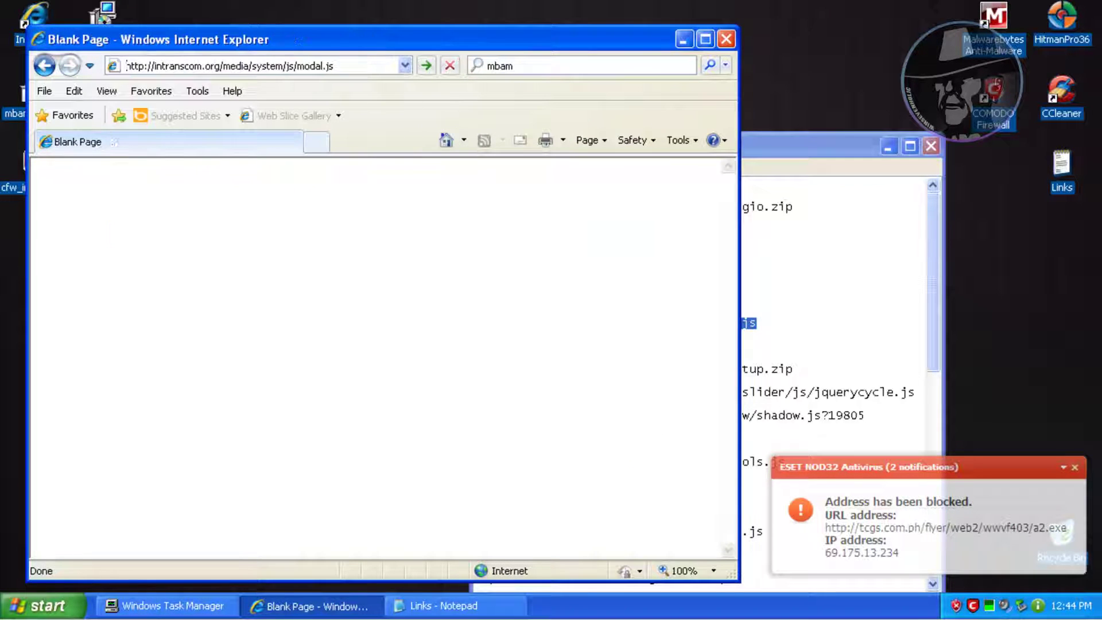
# Step: Copy the 58.242.105.245:808/r.exe link from the Links file and open it in Internet Explorer
pyautogui.hotkey('alt', 'Tab')
pyautogui.press('Down')
pyautogui.hotkey('shift', 'Home')
pyautogui.hotkey('ctrl', 'c')
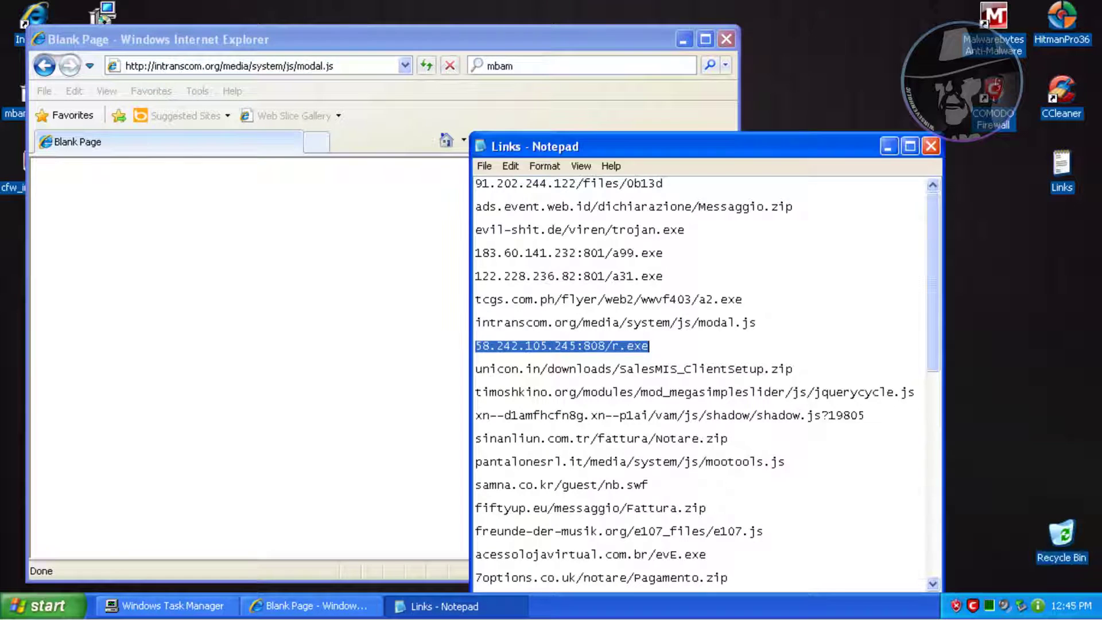
pyautogui.hotkey('alt', 'Tab')
pyautogui.hotkey('ctrl', 'v')
pyautogui.press('Return')
# Step: Copy the unicon.in/downloads/SalesMIS_ClientSetup.zip link from the Links file and open it in Internet Explorer
pyautogui.hotkey('alt', 'Tab')
pyautogui.press('Down')
pyautogui.hotkey('shift', 'End')
pyautogui.hotkey('ctrl', 'c')
pyautogui.hotkey('alt', 'Tab')
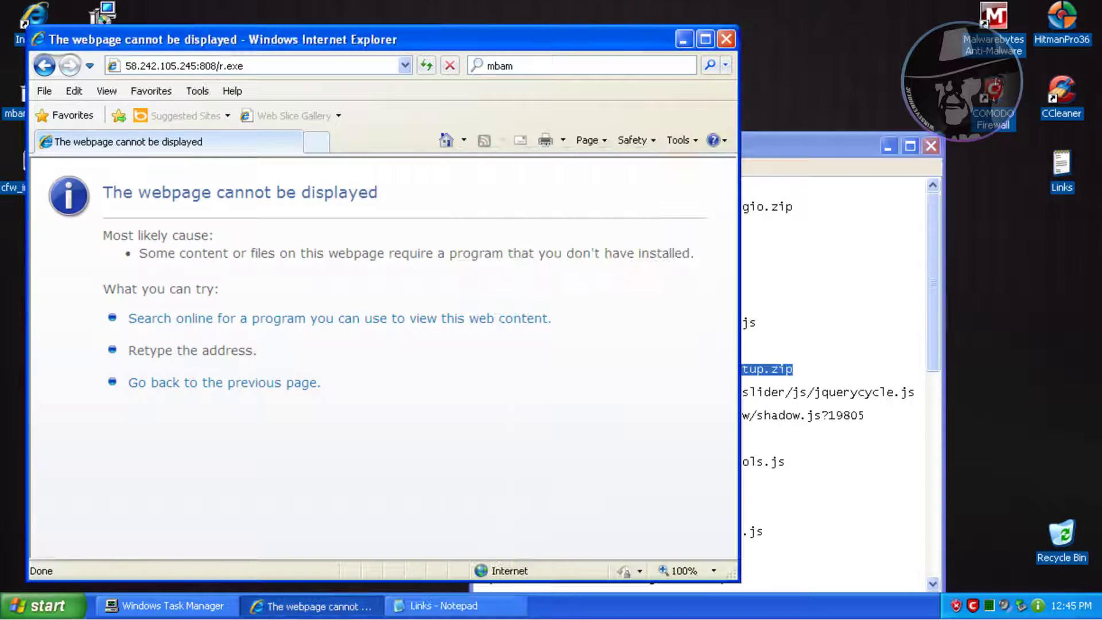
pyautogui.hotkey('ctrl', 'v')
pyautogui.press('Return')
# Step: Save the SalesMIS_ClientSetup.zip download and select the timoshkino.org link in the Links file
pyautogui.hotkey('alt', 'Tab')
pyautogui.press('Down')
pyautogui.hotkey('shift', 'End')
pyautogui.hotkey('alt', 'Tab')
pyautogui.hotkey('alt', 's')
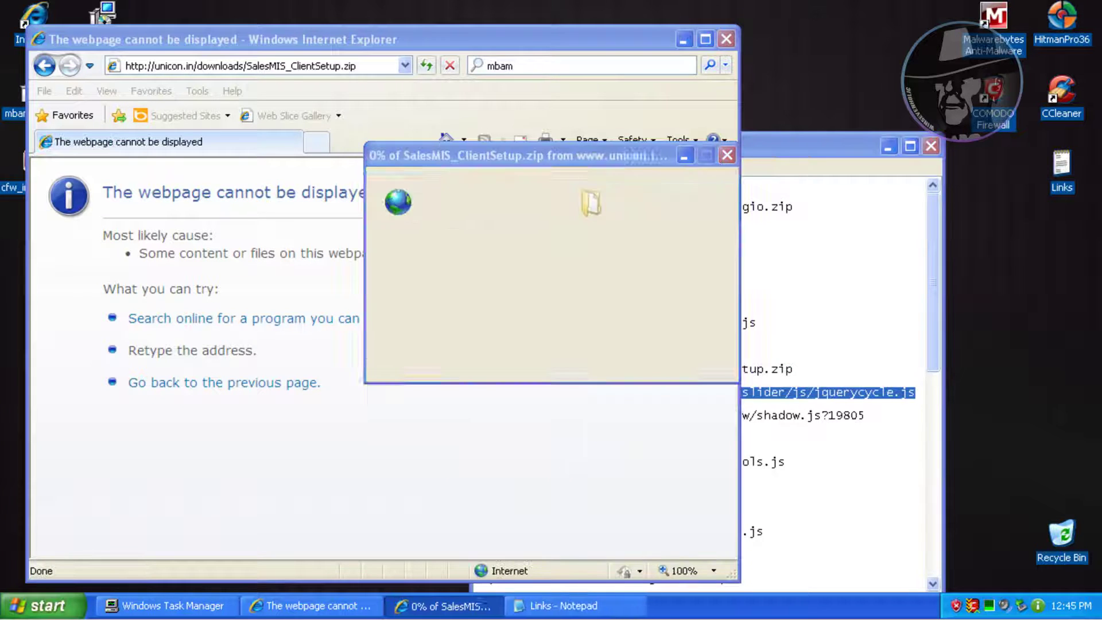
pyautogui.press('Return')
# Step: Copy the timoshkino.org/modules/mod_megasimpleslider/js/jquerycycle.js link from the Links file and open it in Internet Explorer
pyautogui.hotkey('alt', 'Tab')
pyautogui.hotkey('ctrl', 'c')
pyautogui.hotkey('alt', 'Tab')
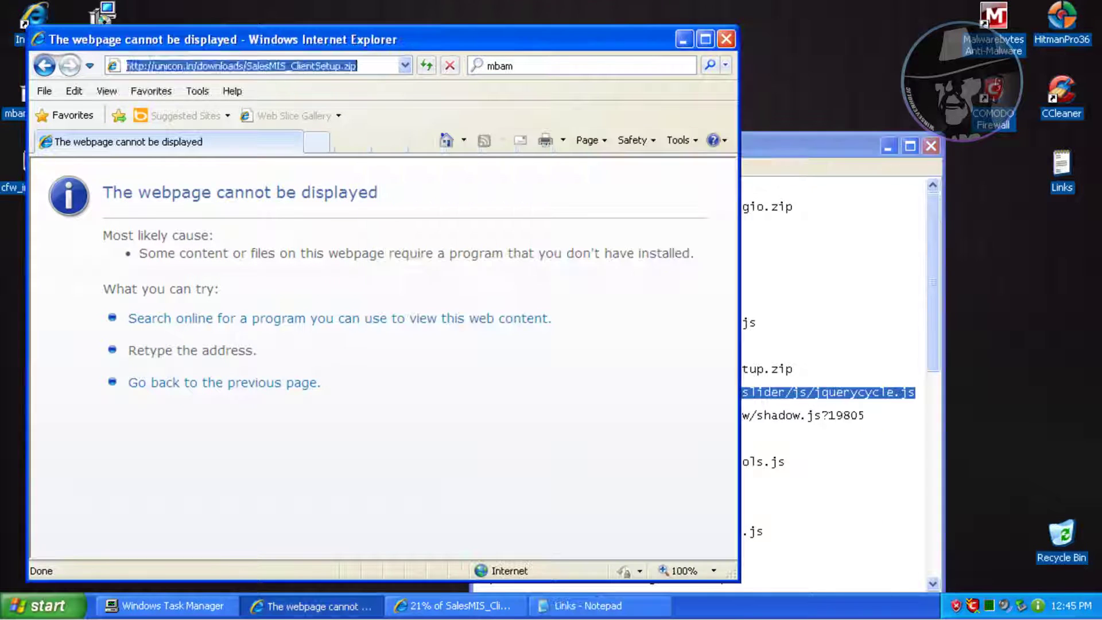
pyautogui.hotkey('ctrl', 'v')
pyautogui.press('Return')
# Step: Open the jquerycycle.js download, and load the xn--d1amfhcfn8g.xn--p1ai/vam/js/shadow/shadow.js?19805 link in Internet Explorer
pyautogui.hotkey('alt', 'Tab')
pyautogui.press('Down')
pyautogui.hotkey('shift', 'End')
pyautogui.hotkey('alt', 'Tab')
pyautogui.hotkey('alt', 'o')
pyautogui.hotkey('alt', 'Tab')
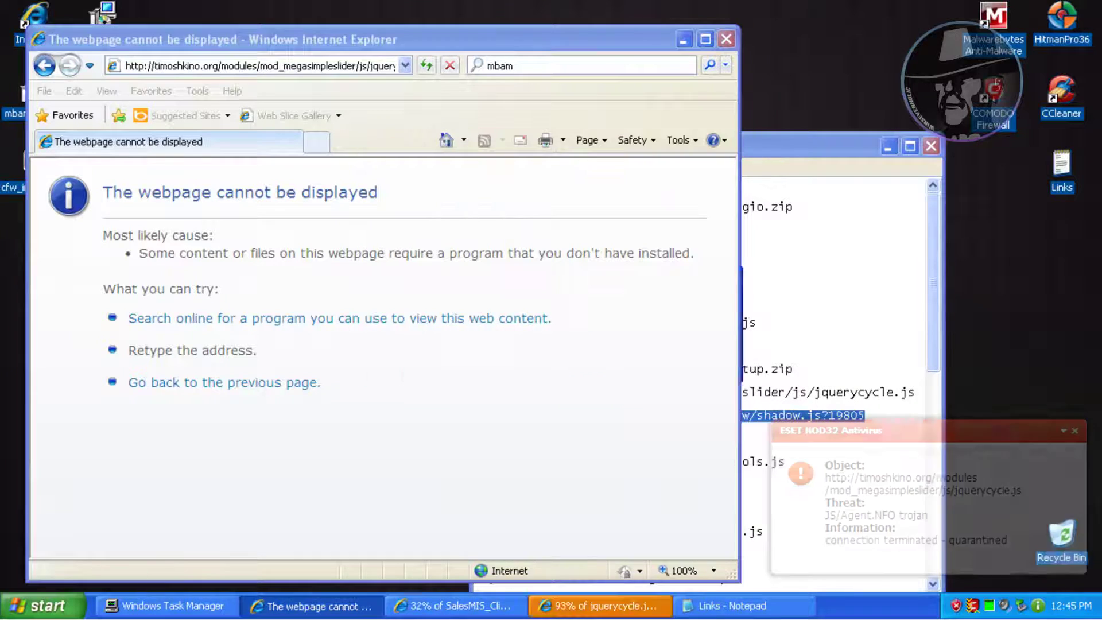
pyautogui.hotkey('ctrl', 'v')
pyautogui.press('Return')
# Step: Dismiss the jquerycycle.js download error and open the shadow.js download
pyautogui.hotkey('alt', 'Tab')
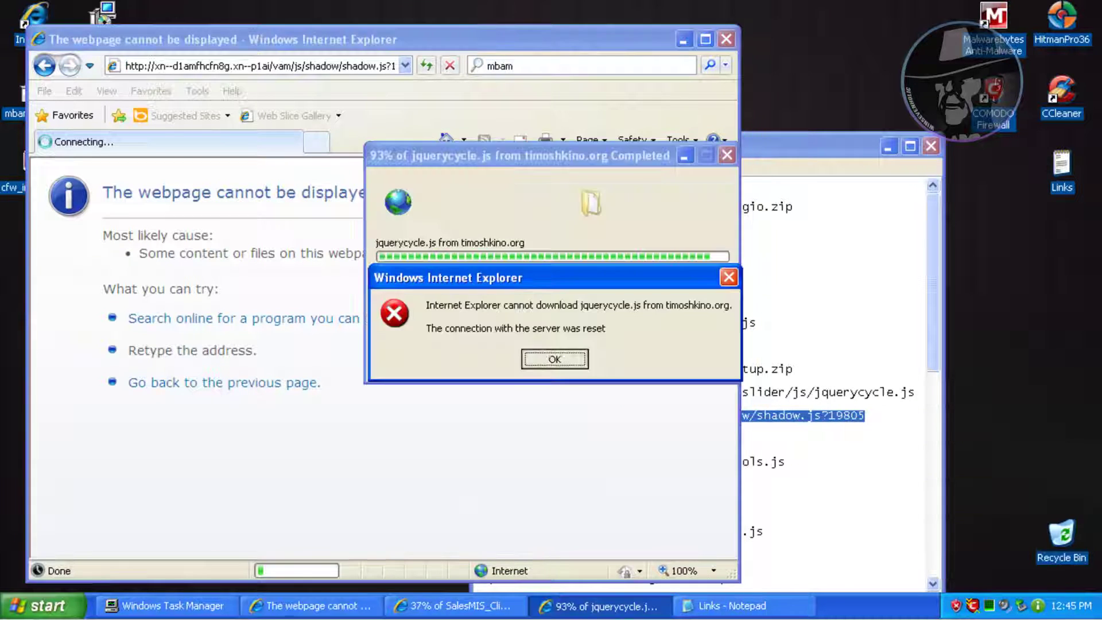
pyautogui.press('Return')
pyautogui.hotkey('alt', 'Tab')
pyautogui.press('Down')
pyautogui.hotkey('alt', 'Tab')
pyautogui.hotkey('alt', 'o')
# Step: Copy the sinanliun.com.tr/fattura/Notare.zip link from the Links file and open it in Internet Explorer
pyautogui.hotkey('alt', 'Tab')
pyautogui.press('Home')
pyautogui.hotkey('shift', 'End')
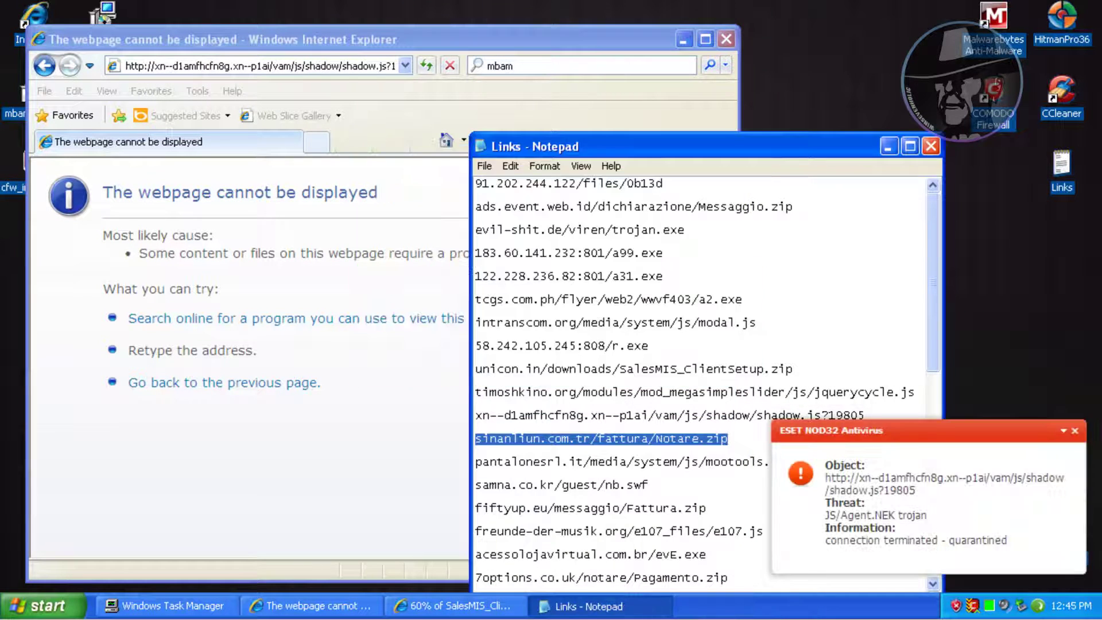
pyautogui.hotkey('ctrl', 'c')
pyautogui.hotkey('alt', 'Tab')
pyautogui.hotkey('ctrl', 'v')
pyautogui.press('Return')
# Step: Copy the samna.co.kr/guest/nb.swf link from the Links file and open it in Internet Explorer
pyautogui.hotkey('alt', 'Tab')
pyautogui.press('Down')
pyautogui.press('Home')
pyautogui.hotkey('shift', 'End')
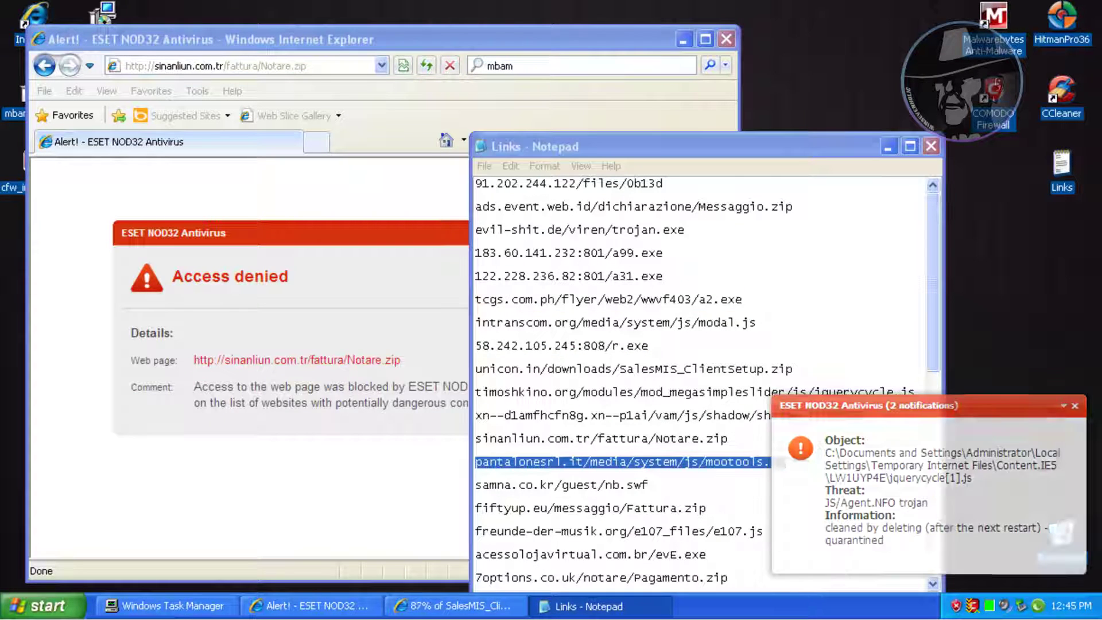
pyautogui.press('Return')
pyautogui.press('Down')
pyautogui.press('Home')
pyautogui.hotkey('shift', 'End')
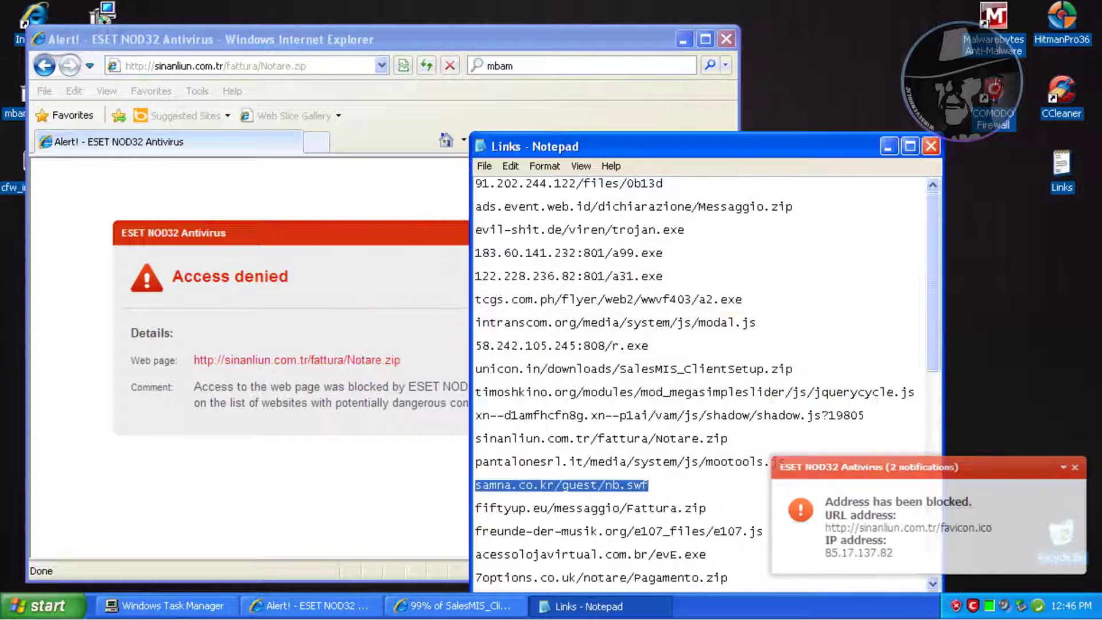
pyautogui.hotkey('ctrl', 'c')
pyautogui.click(216, 66)
pyautogui.hotkey('ctrl', 'v')
pyautogui.press('Return')
pyautogui.hotkey('alt', 'Tab')
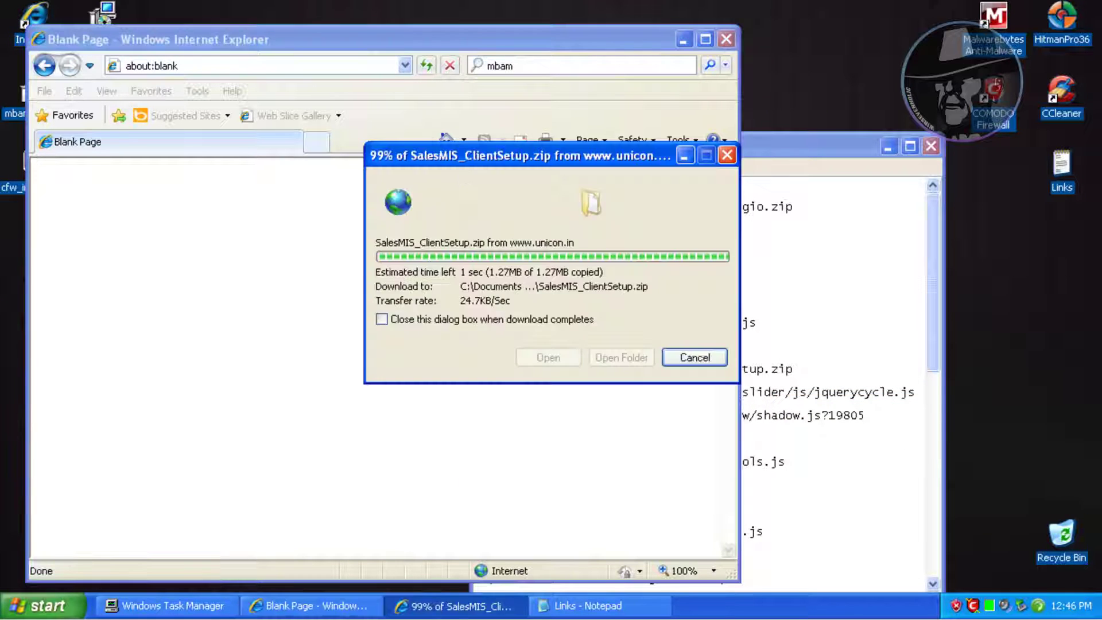
pyautogui.hotkey('alt', 'Tab')
pyautogui.hotkey('ctrl', 'v')
pyautogui.press('Return')
# Step: Copy the fiftyup.eu/messaggio/Fattura.zip link from the Links file and open it in Internet Explorer
pyautogui.hotkey('alt', 'Tab')
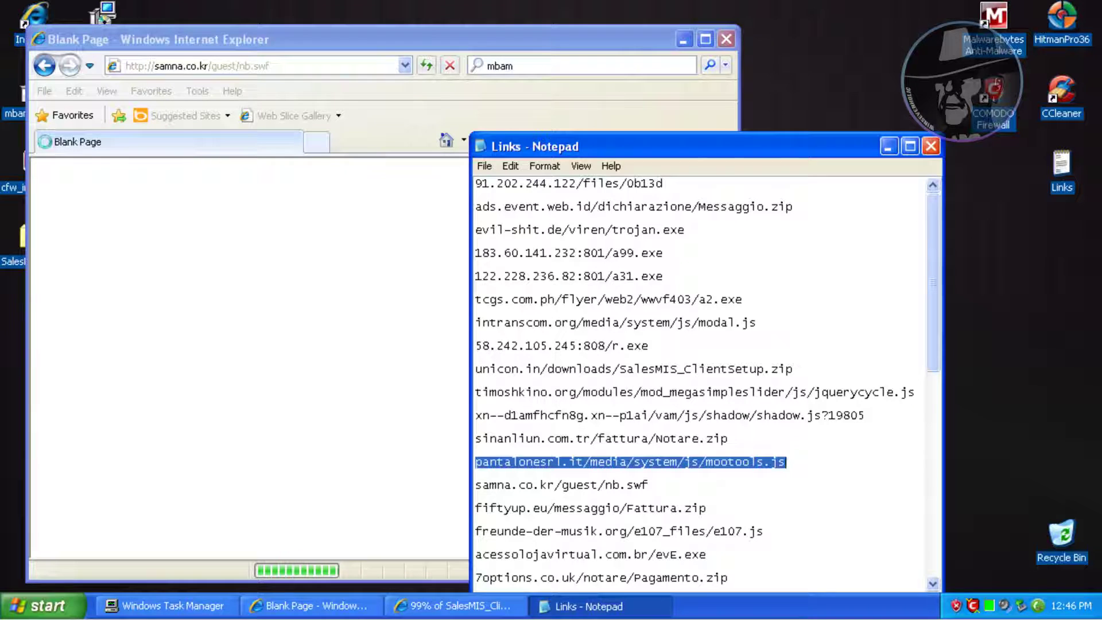
pyautogui.press('Down')
pyautogui.press('Down')
pyautogui.press('Home')
pyautogui.hotkey('shift', 'End')
pyautogui.hotkey('ctrl', 'c')
pyautogui.hotkey('alt', 'Tab')
pyautogui.hotkey('alt', 'Tab')
pyautogui.hotkey('ctrl', 'v')
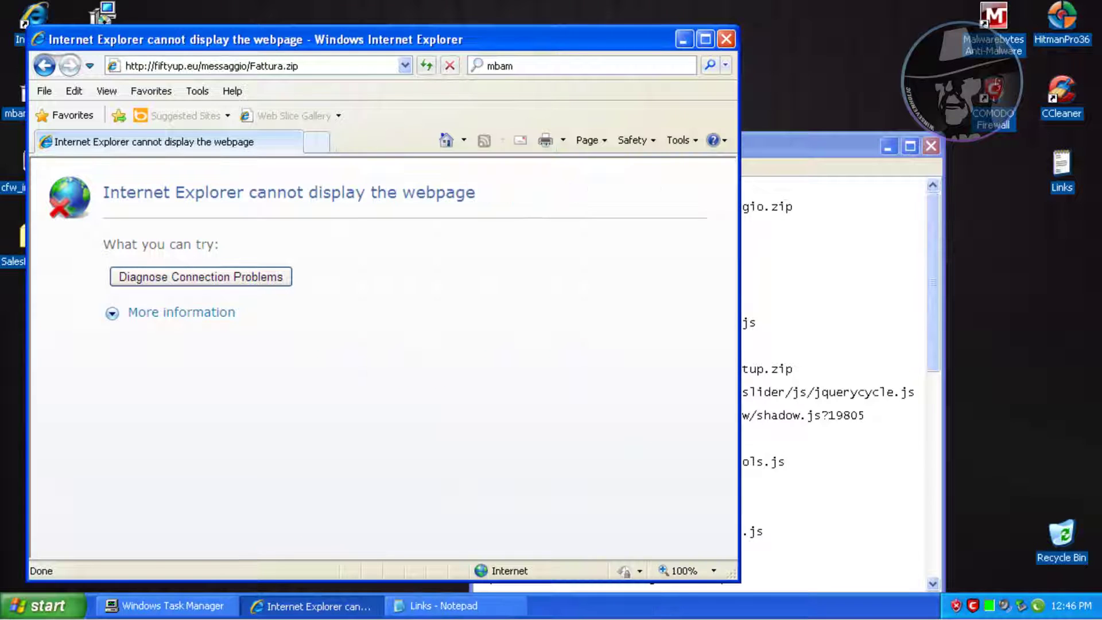
pyautogui.press('Return')
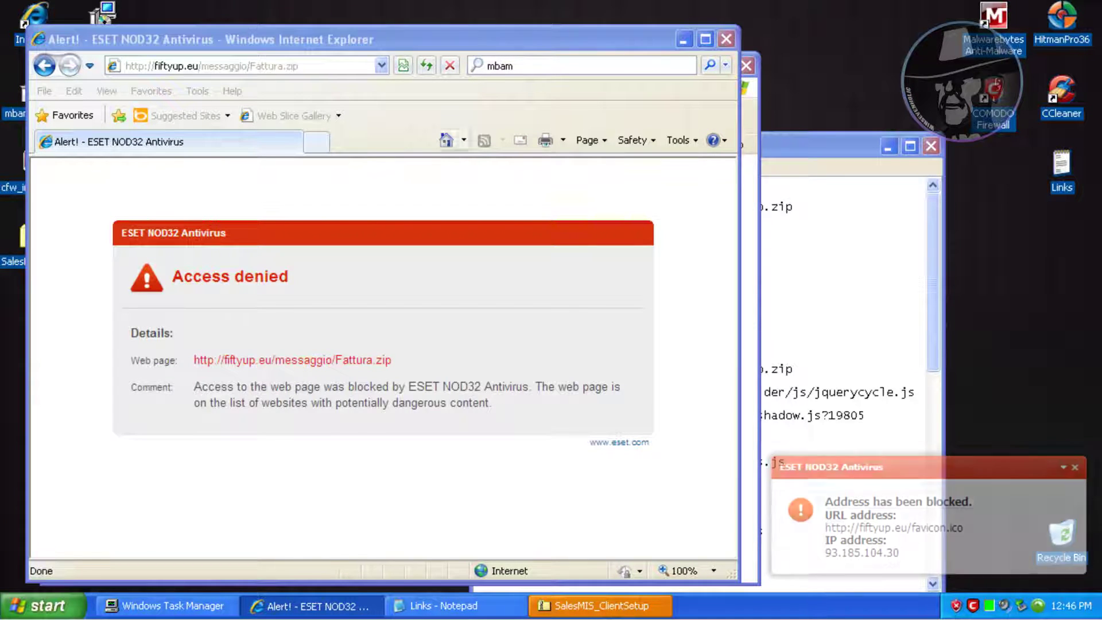
# Step: Switch to the SalesMIS_ClientSetup archive folder and run the SalesMIS_ClientSetup file inside it
pyautogui.click(600, 607)
pyautogui.doubleClick(267, 175)
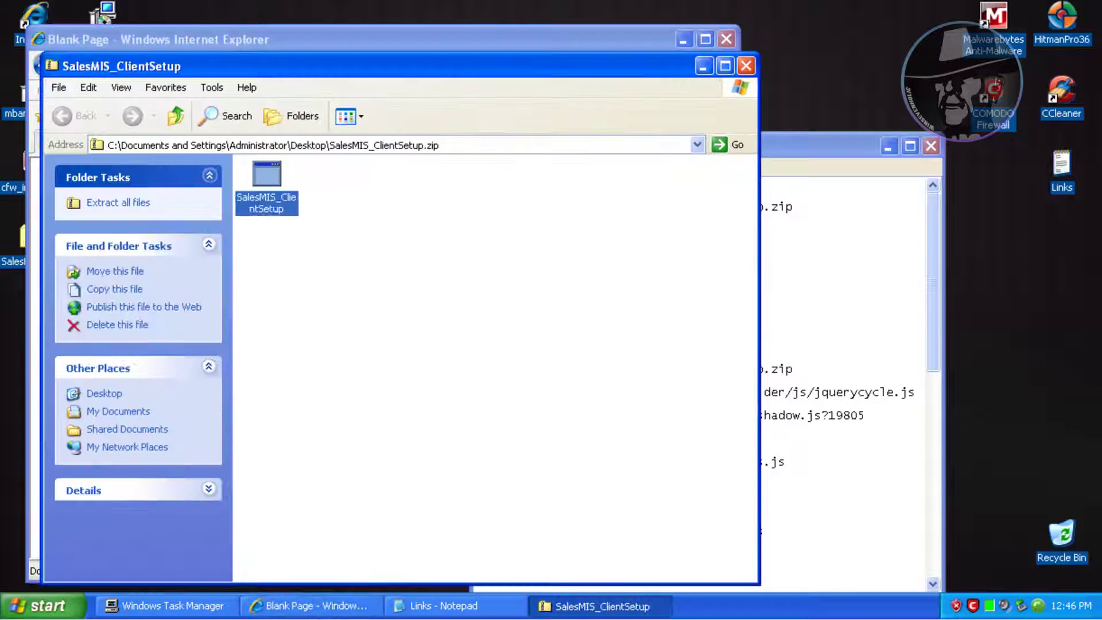
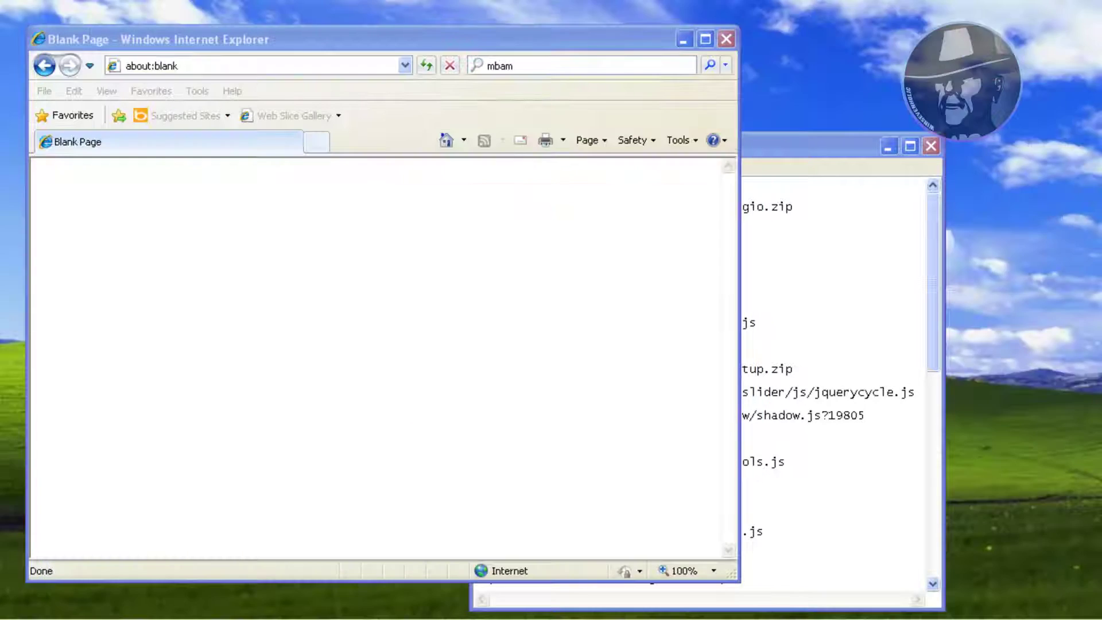
# Step: Open the freunde-der-musik.org/e107_files/e107.js link in Internet Explorer and run the downloaded e107.js script
pyautogui.hotkey('shift', 'End')
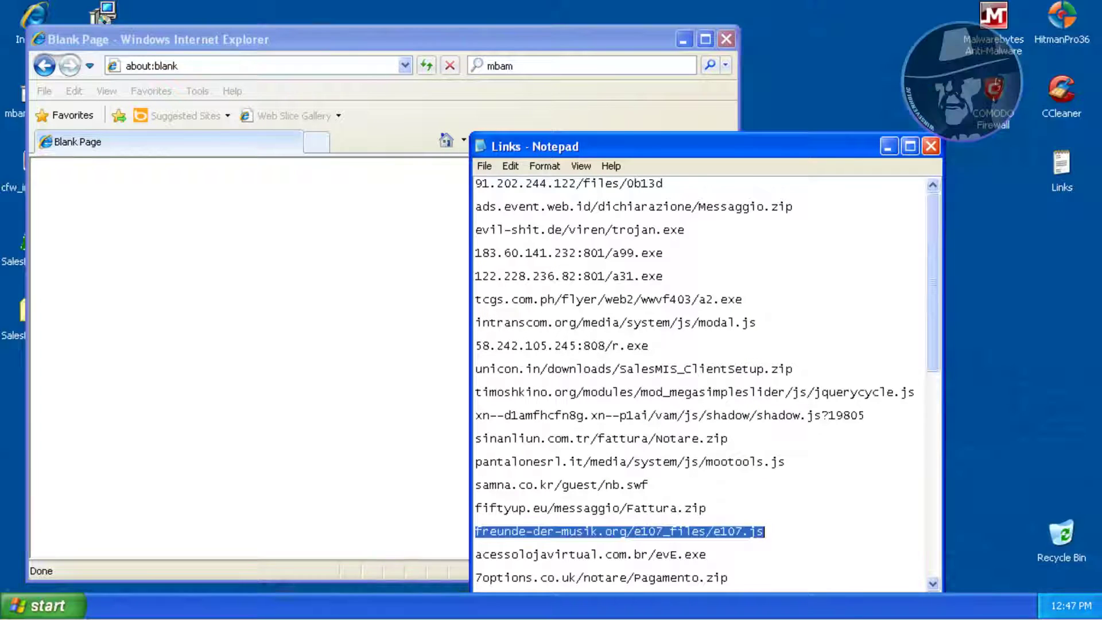
pyautogui.hotkey('alt', 'Tab')
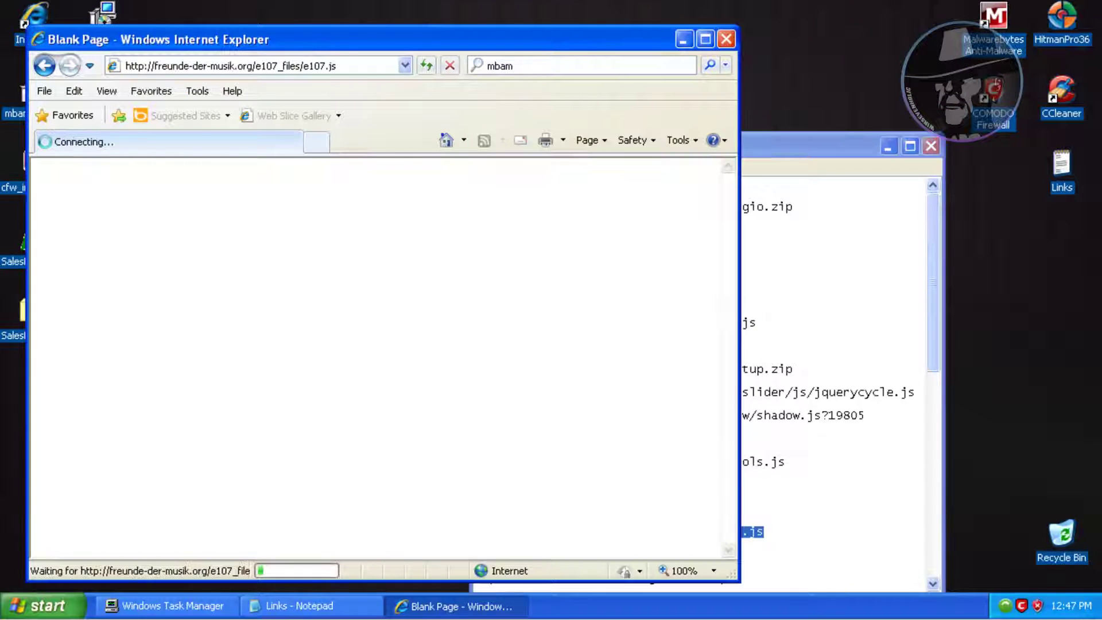
pyautogui.hotkey('alt', 'Tab')
pyautogui.press('Down')
pyautogui.press('Down')
pyautogui.hotkey('shift', 'End')
pyautogui.hotkey('alt', 'o')
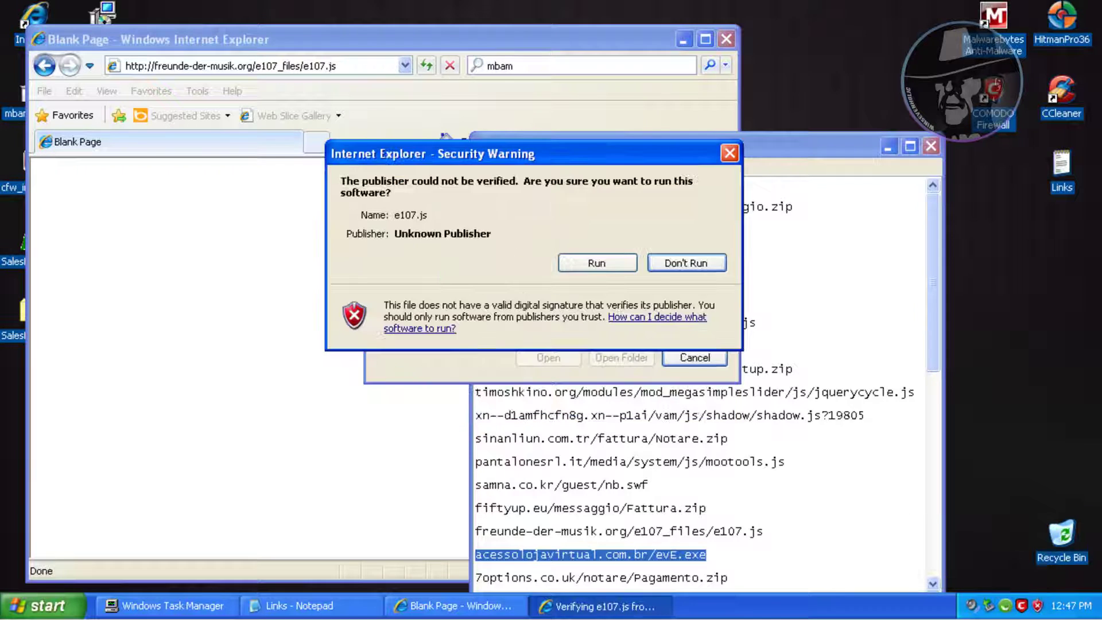
pyautogui.hotkey('alt', 'r')
# Step: Copy the 7options.co.uk/notare/Pagamento.zip link from the Links file and open it in Internet Explorer
pyautogui.press('Down')
pyautogui.press('Home')
pyautogui.hotkey('shift', 'End')
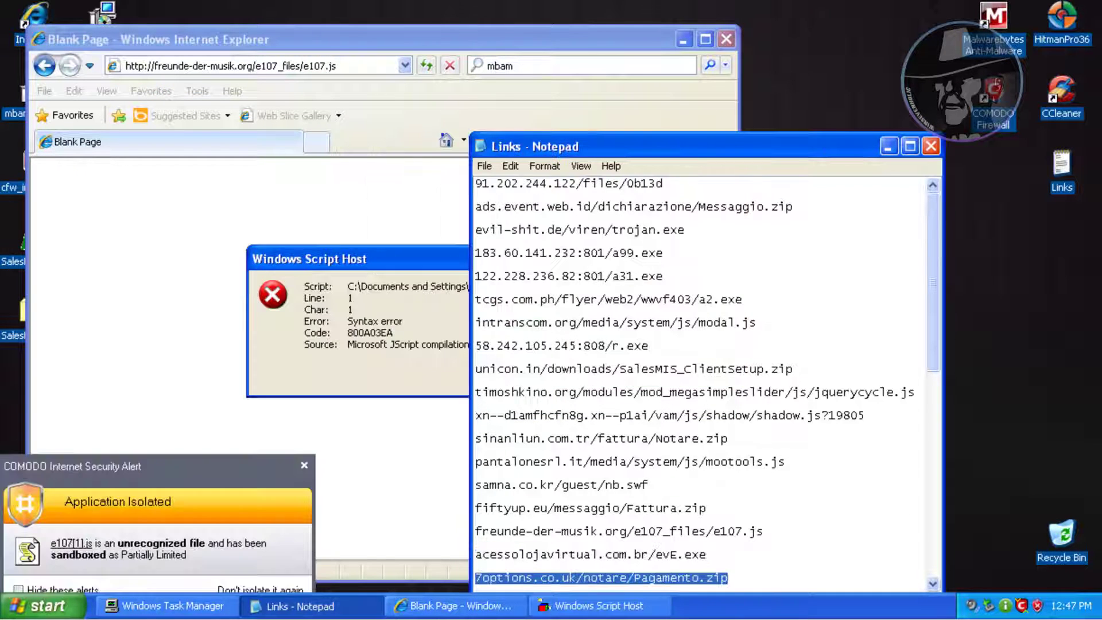
pyautogui.hotkey('ctrl', 'c')
pyautogui.hotkey('alt', 'Tab')
pyautogui.hotkey('alt', 'd')
pyautogui.hotkey('ctrl', 'v')
pyautogui.press('Return')
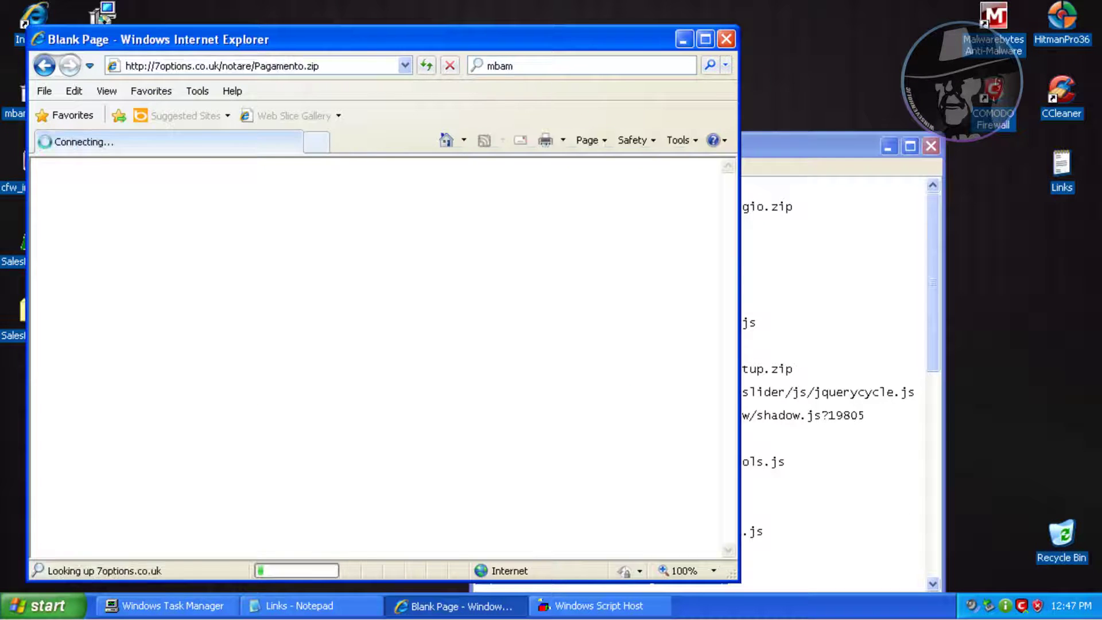
# Step: Copy the 1.234.27.146/tool/dtsys.exe link from the Links file and open it in Internet Explorer
pyautogui.hotkey('alt', 'Tab')
pyautogui.press('Up')
pyautogui.press('Up')
pyautogui.press('Up')
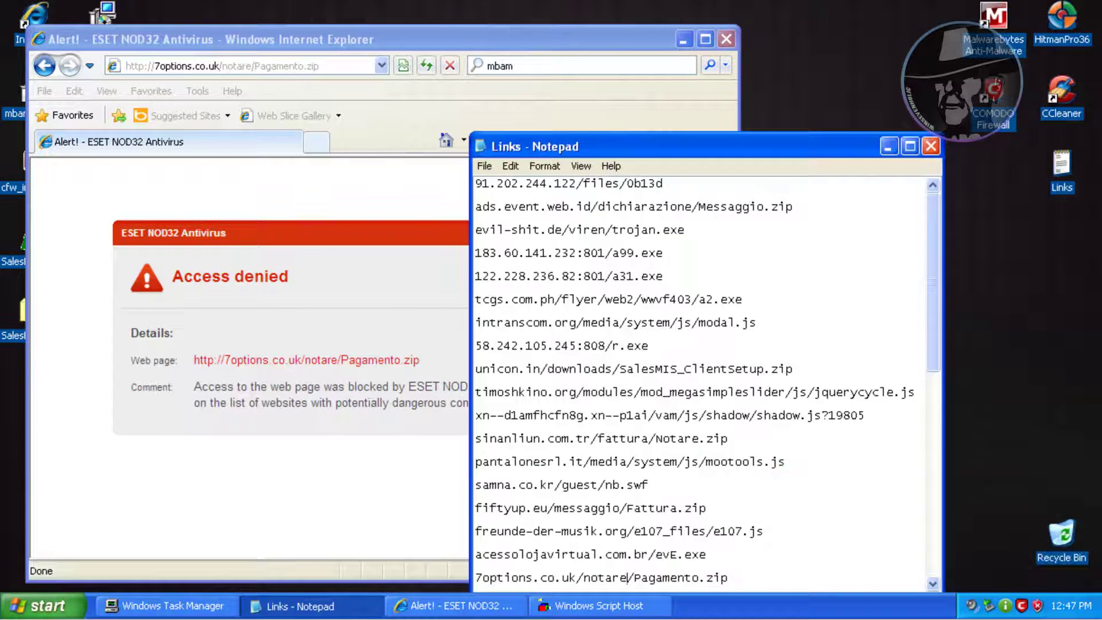
pyautogui.scroll(-7, 627, 345)
pyautogui.click(628, 346)
pyautogui.hotkey('ctrl', 'c')
pyautogui.hotkey('alt', 'Tab')
pyautogui.hotkey('alt', 'd')
pyautogui.hotkey('ctrl', 'v')
pyautogui.press('Return')
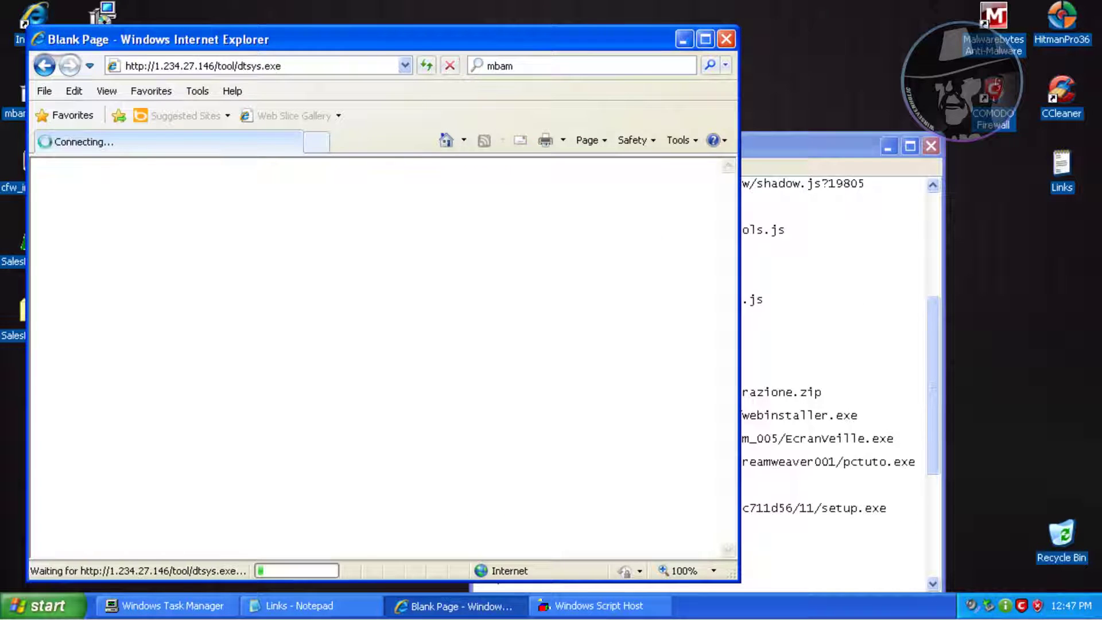
# Step: Run the dtsys.exe download and open the 3dtour.web101.com.ua/pagamento/Dichiarazione.zip link from the Links file
pyautogui.hotkey('alt', 'Tab')
pyautogui.press('Down')
pyautogui.press('Home')
pyautogui.hotkey('shift', 'End')
pyautogui.hotkey('alt', 'Tab')
pyautogui.hotkey('alt', 'r')
pyautogui.click(230, 66)
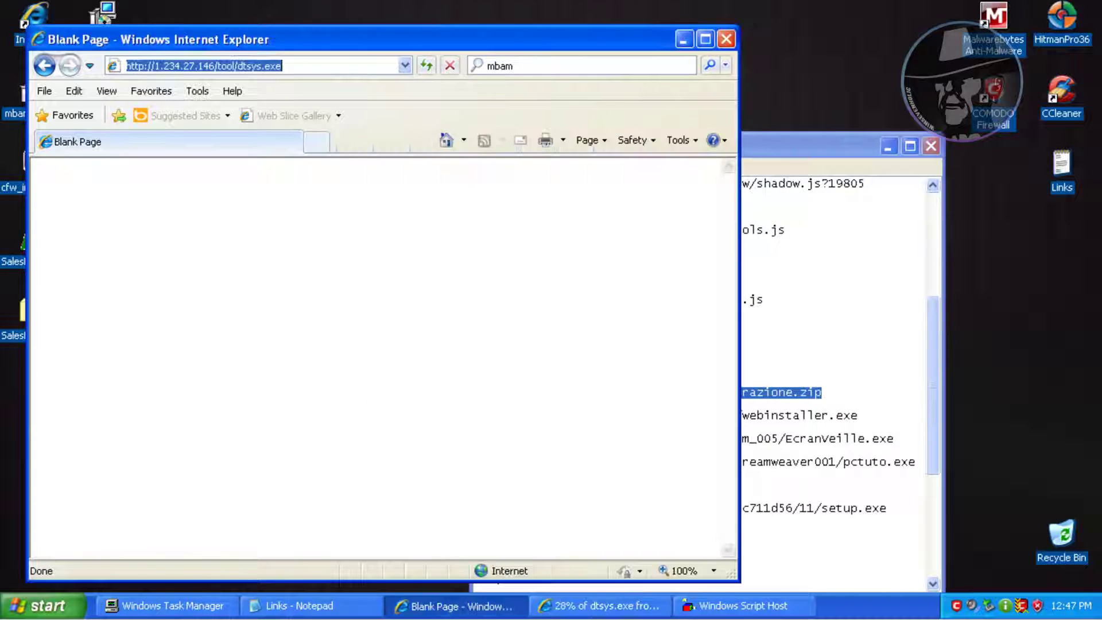
pyautogui.press('Return')
# Step: Return Internet Explorer to the blank page and dismiss the Windows Script Host error
pyautogui.hotkey('alt', 'Tab')
pyautogui.press('Down')
pyautogui.press('Home')
pyautogui.hotkey('shift', 'End')
pyautogui.hotkey('alt', 'Tab')
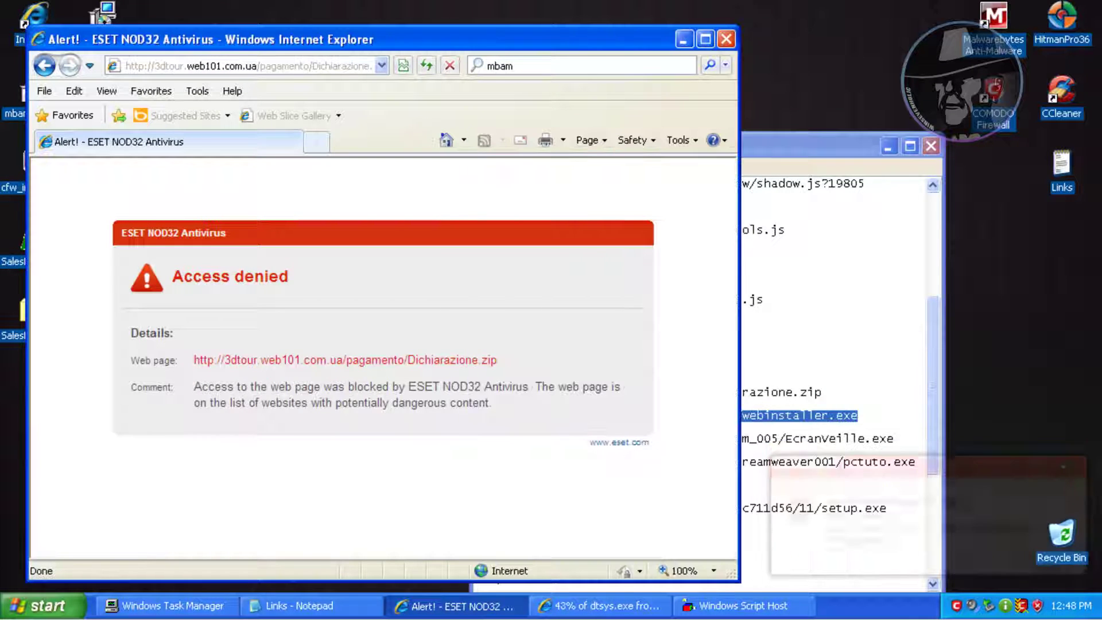
pyautogui.hotkey('alt', 'Left')
pyautogui.hotkey('alt', 'Tab')
pyautogui.press('Return')
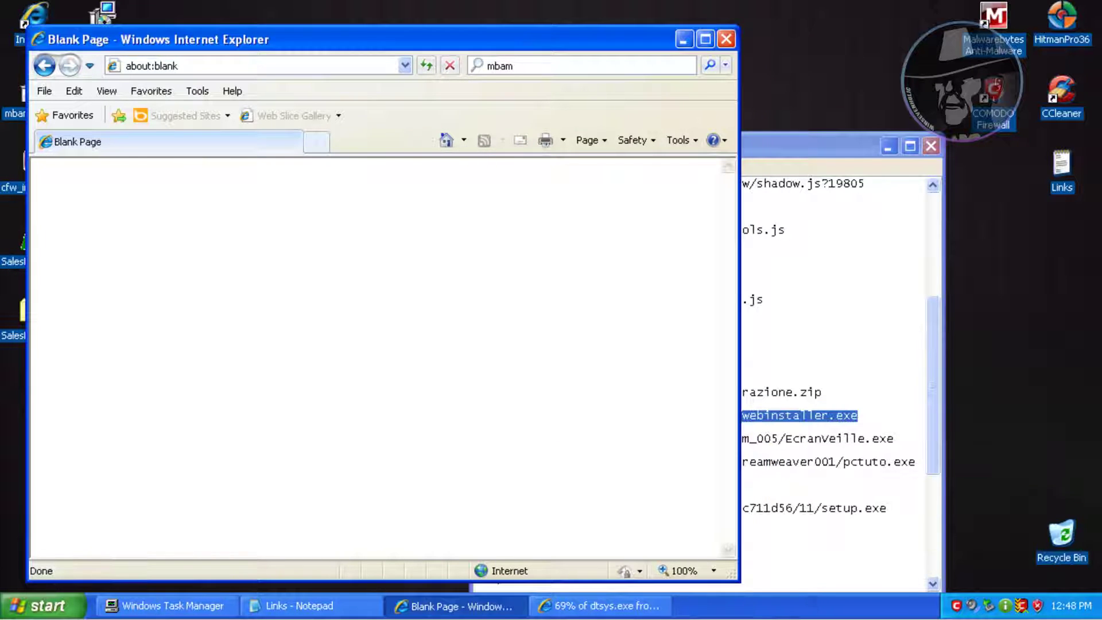
# Step: Copy the dfr.eorezo.com/clib/eorezo/fr//skype/webinstaller.exe link from the Links file and open it in Internet Explorer
pyautogui.hotkey('alt', 'd')
pyautogui.hotkey('ctrl', 'v')
pyautogui.press('Return')
pyautogui.click(446, 140)
pyautogui.hotkey('alt', 'Tab')
pyautogui.press('Up')
pyautogui.press('Down')
pyautogui.hotkey('shift', 'End')
pyautogui.hotkey('ctrl', 'c')
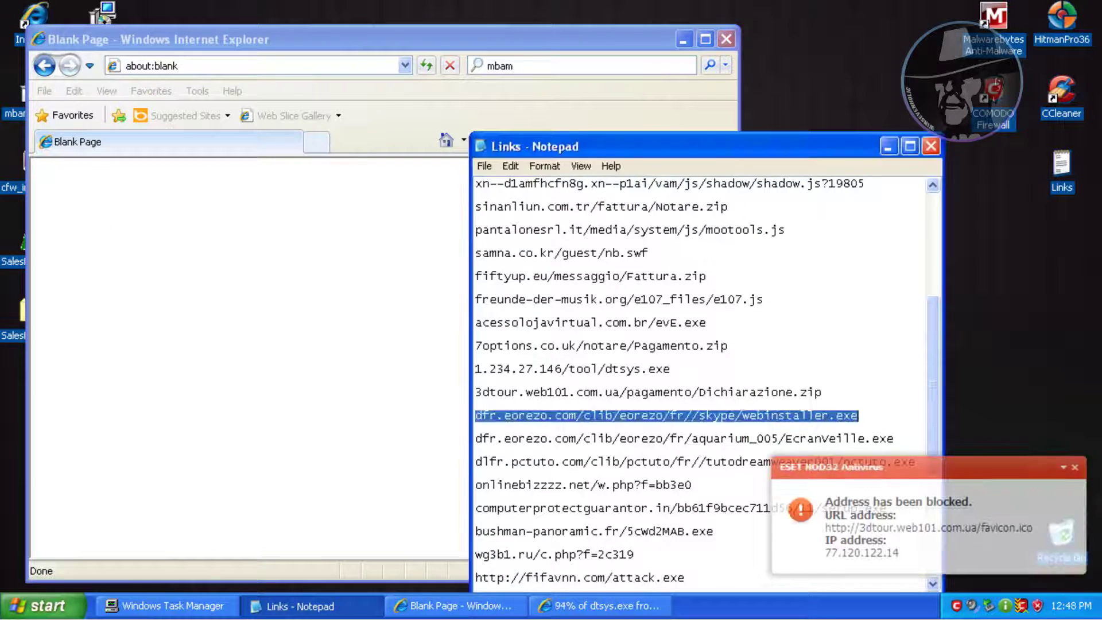
pyautogui.hotkey('alt', 'Tab')
pyautogui.hotkey('ctrl', 'v')
pyautogui.press('Return')
# Step: Copy the dfr.eorezo.com/clib/eorezo/fr/aquarium_005/EcranVeille.exe link from the Links file and open it in Internet Explorer
pyautogui.hotkey('alt', 'Tab')
pyautogui.press('Down')
pyautogui.press('Home')
pyautogui.hotkey('shift', 'End')
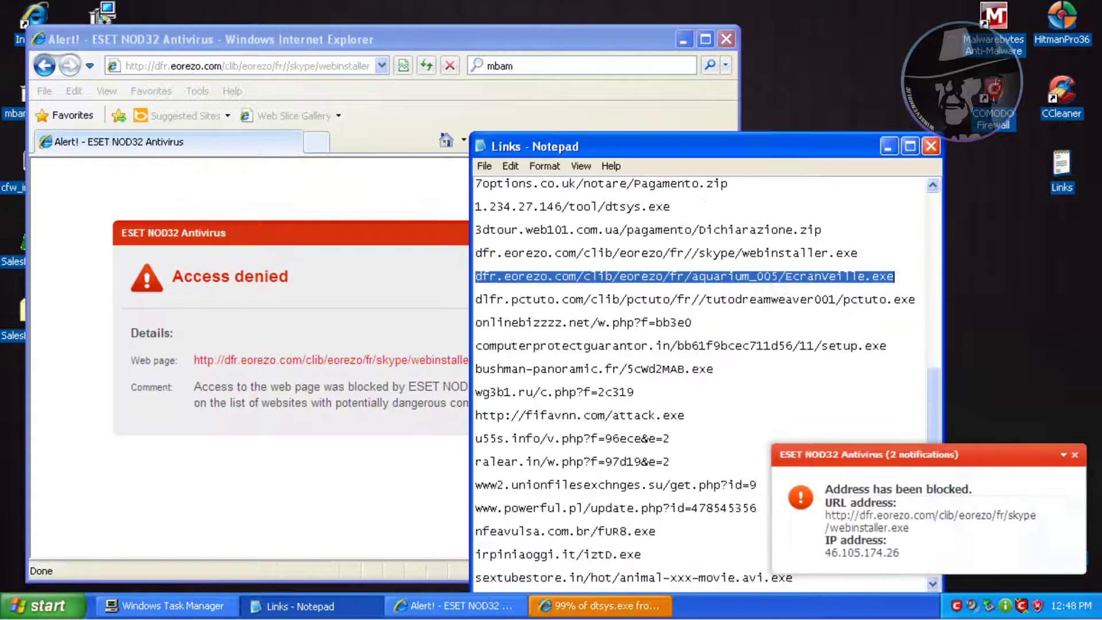
pyautogui.hotkey('ctrl', 'c')
pyautogui.hotkey('alt', 'Tab')
pyautogui.hotkey('alt', 'd')
pyautogui.hotkey('ctrl', 'v')
pyautogui.press('Return')
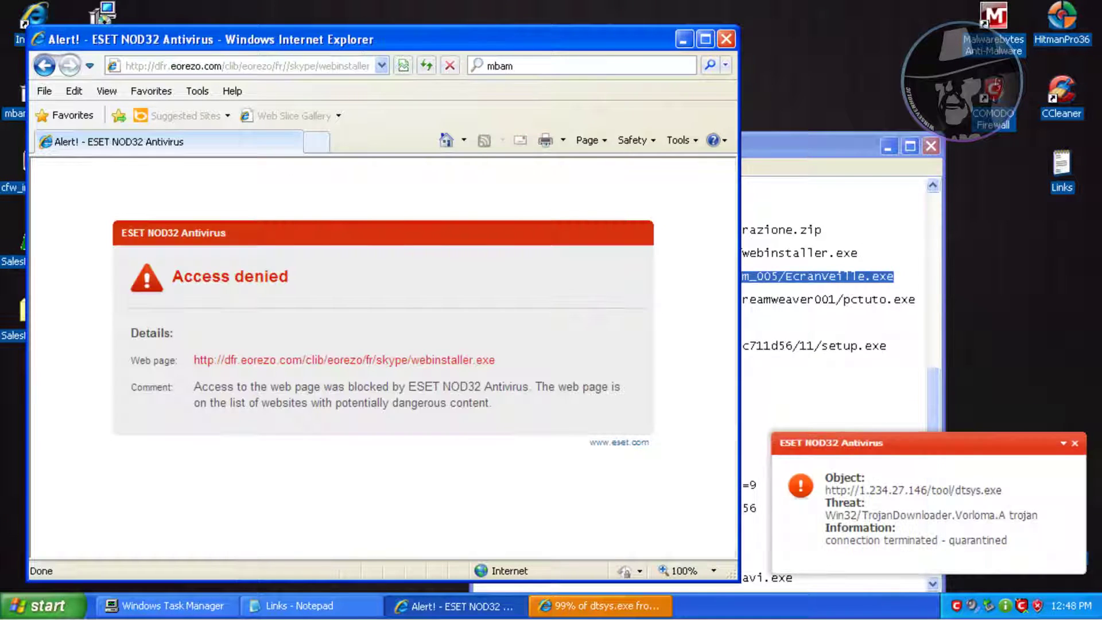
# Step: Copy the dlfr.pctuto.com/clib/pctuto/fr//tutodreamweaver001/pctuto.exe link from the Links file and open it in Internet Explorer
pyautogui.hotkey('alt', 'Tab')
pyautogui.press('Down')
pyautogui.press('Home')
pyautogui.hotkey('shift', 'End')
pyautogui.hotkey('ctrl', 'c')
pyautogui.hotkey('alt', 'Tab')
pyautogui.hotkey('alt', 'd')
pyautogui.hotkey('ctrl', 'v')
pyautogui.press('Return')
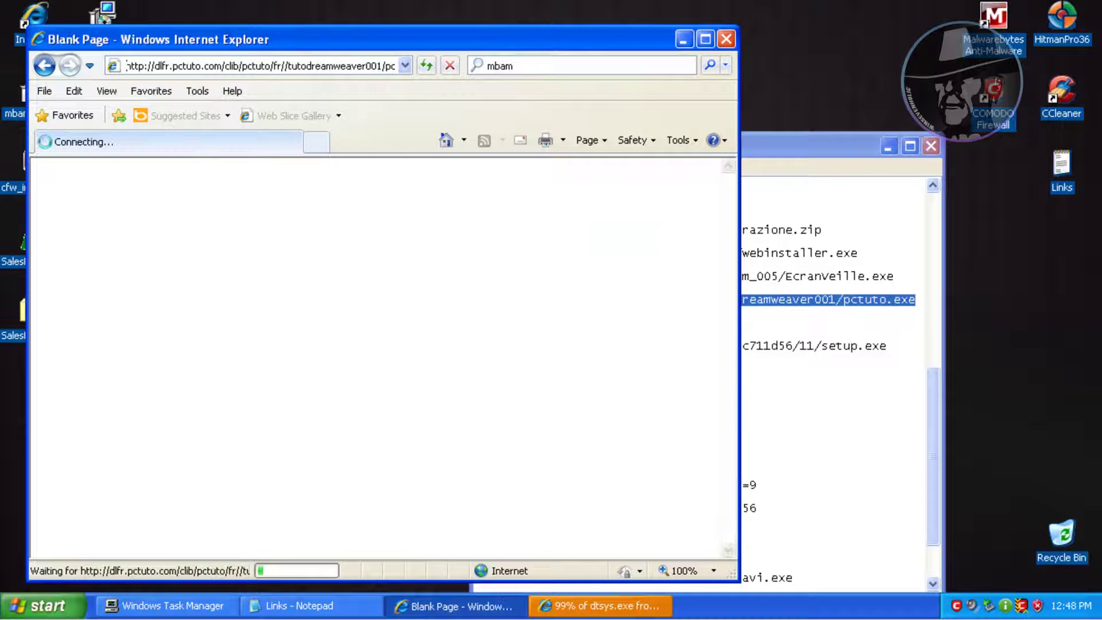
# Step: Copy the onlinebizzzz.net/w.php?f=bb3e0 link from the Links file and open it in Internet Explorer
pyautogui.hotkey('alt', 'Tab')
pyautogui.press('Down')
pyautogui.press('Home')
pyautogui.hotkey('shift', 'End')
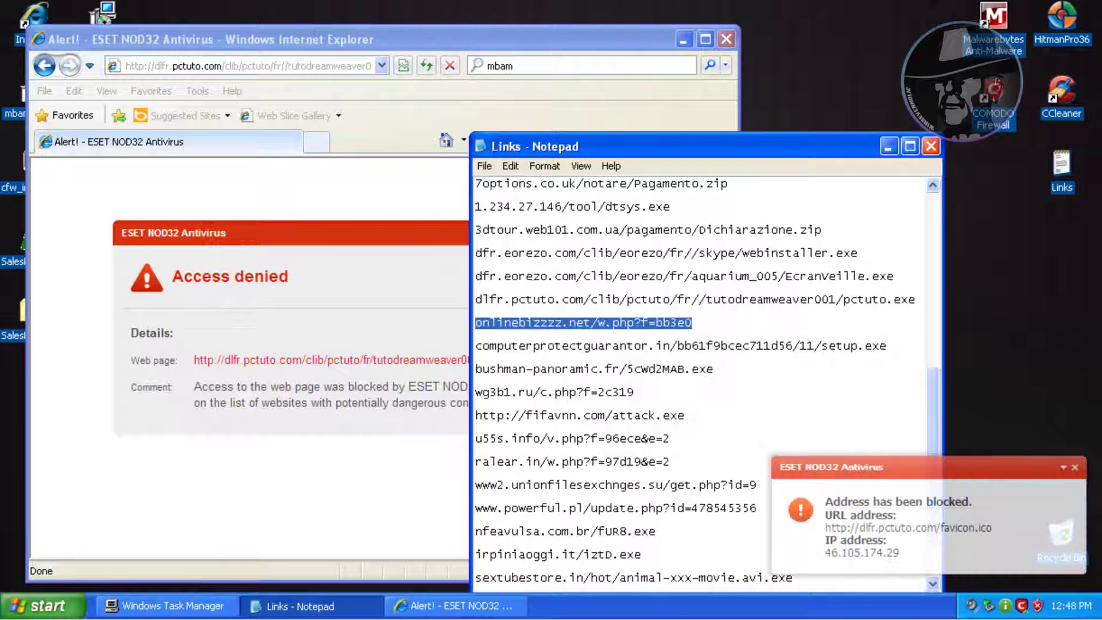
pyautogui.hotkey('ctrl', 'c')
pyautogui.hotkey('alt', 'Tab')
pyautogui.hotkey('alt', 'd')
pyautogui.hotkey('ctrl', 'v')
pyautogui.press('Return')
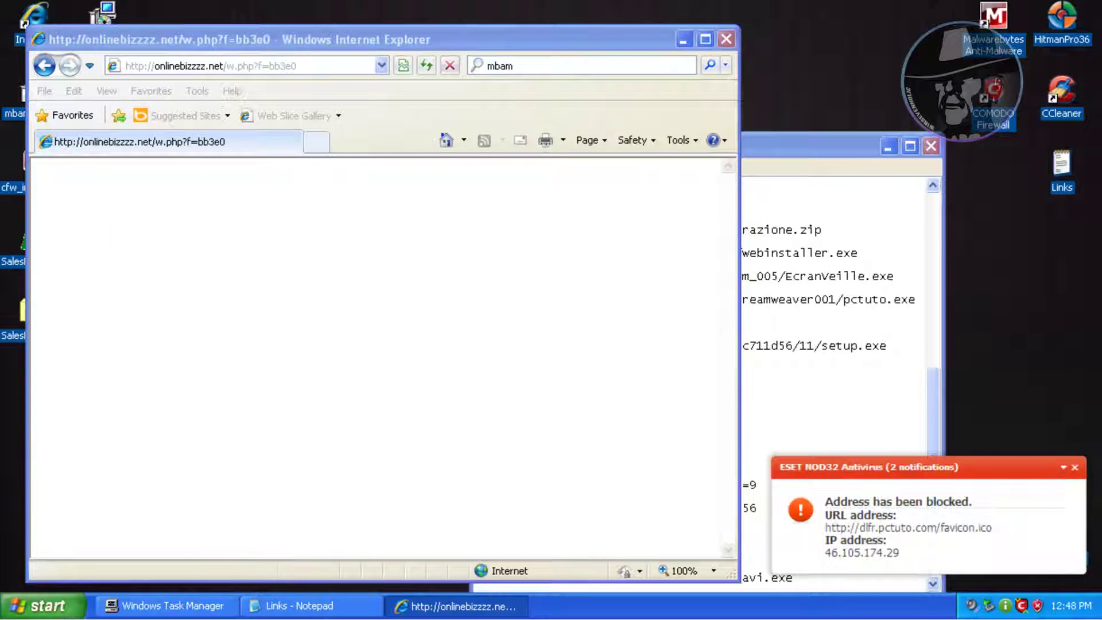
pyautogui.hotkey('alt', 'Tab')
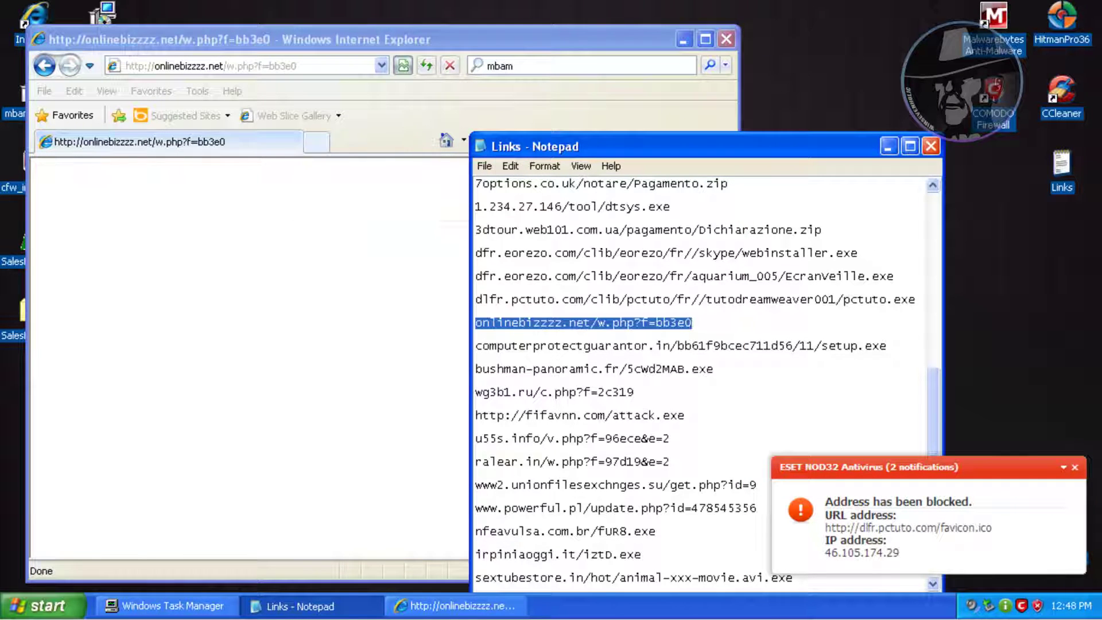
# Step: Copy the computerprotectguarantor.in/bb61f9bcec711d56/11/setup.exe link from the Links file and open it in Internet Explorer
pyautogui.press('Down')
pyautogui.press('Home')
pyautogui.hotkey('shift', 'End')
pyautogui.hotkey('ctrl', 'c')
pyautogui.hotkey('alt', 'Tab')
pyautogui.hotkey('alt', 'd')
pyautogui.hotkey('ctrl', 'v')
pyautogui.press('Return')
# Step: Copy the bushman-panoramic.fr/5cWd2MAB.exe link from the Links file, open it in Internet Explorer and run the download
pyautogui.hotkey('alt', 'Tab')
pyautogui.press('Down')
pyautogui.press('Home')
pyautogui.hotkey('shift', 'End')
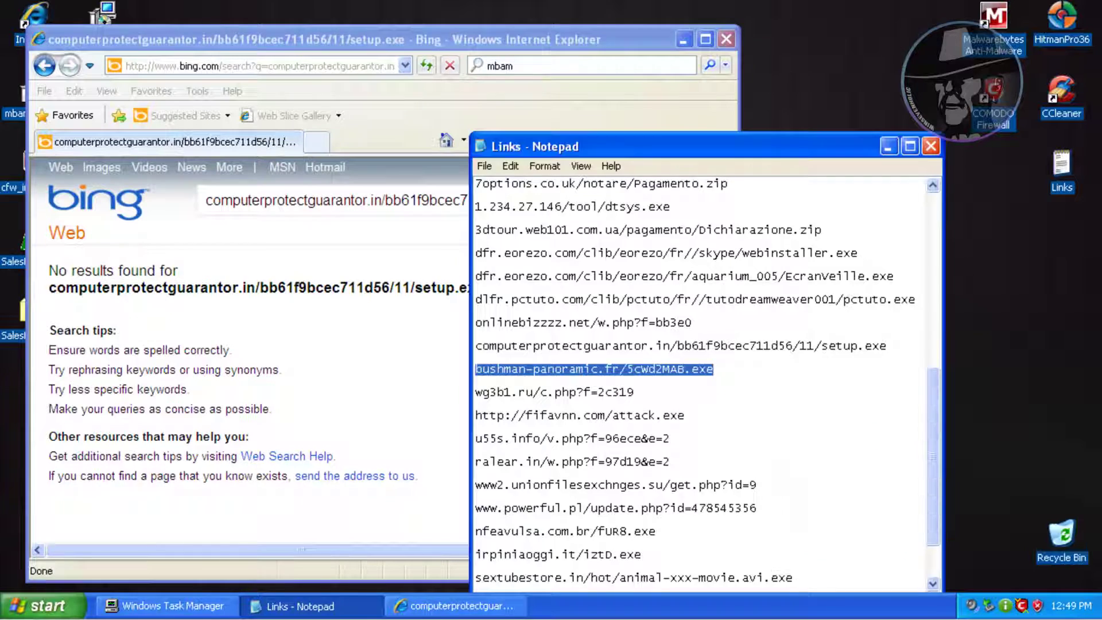
pyautogui.hotkey('ctrl', 'c')
pyautogui.hotkey('alt', 'Tab')
pyautogui.hotkey('alt', 'd')
pyautogui.hotkey('ctrl', 'v')
pyautogui.press('Return')
pyautogui.hotkey('alt', 'Tab')
pyautogui.hotkey('alt', 'r')
pyautogui.hotkey('alt', 'Tab')
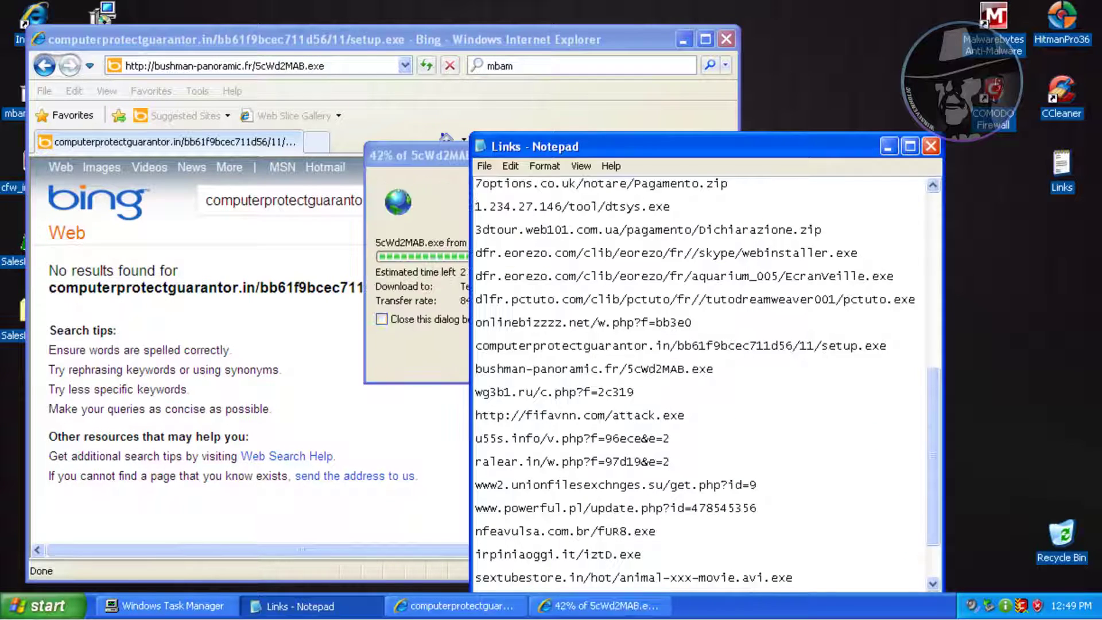
# Step: Copy the wg3b1.ru/c.php?f=2c319 link from the Links file and open it in Internet Explorer
pyautogui.hotkey('ctrl', 'c')
pyautogui.hotkey('alt', 'Tab')
pyautogui.hotkey('alt', 'd')
pyautogui.hotkey('ctrl', 'v')
pyautogui.press('Return')
pyautogui.hotkey('alt', 'Tab')
pyautogui.press('Down')
pyautogui.press('Home')
pyautogui.hotkey('shift', 'End')
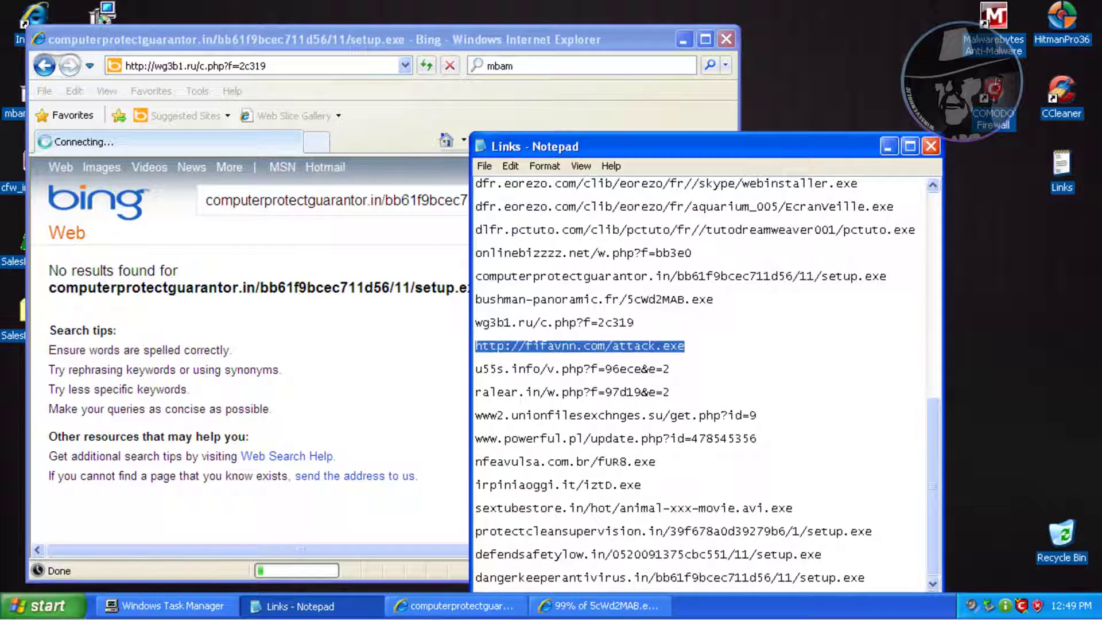
pyautogui.hotkey('alt', 'Tab')
pyautogui.hotkey('ctrl', 'c')
pyautogui.hotkey('alt', 'Tab')
pyautogui.hotkey('alt', 'd')
pyautogui.hotkey('ctrl', 'v')
pyautogui.press('Return')
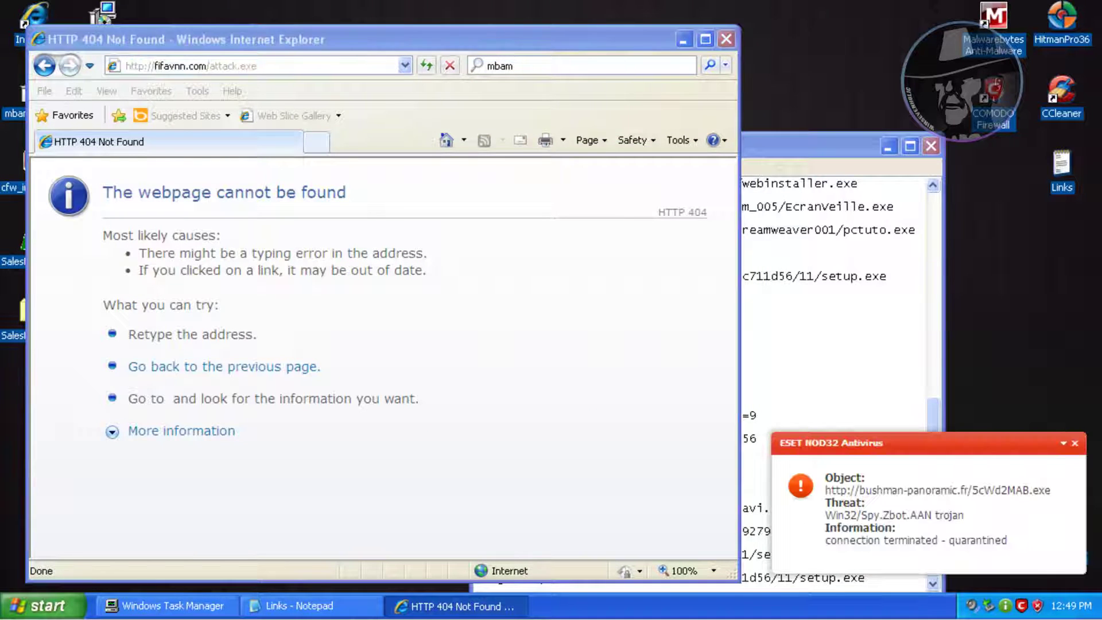
# Step: Copy the u55s.info/v.php?f=96ece&e=2 link from the Links file, decline the ESET reboot request and open the link in Internet Explorer
pyautogui.hotkey('alt', 'Tab')
pyautogui.press('Down')
pyautogui.press('Down')
pyautogui.press('Down')
pyautogui.press('Down')
pyautogui.press('Down')
pyautogui.press('Home')
pyautogui.hotkey('shift', 'End')
pyautogui.hotkey('ctrl', 'c')
pyautogui.hotkey('alt', 'Tab')
pyautogui.hotkey('alt', 'd')
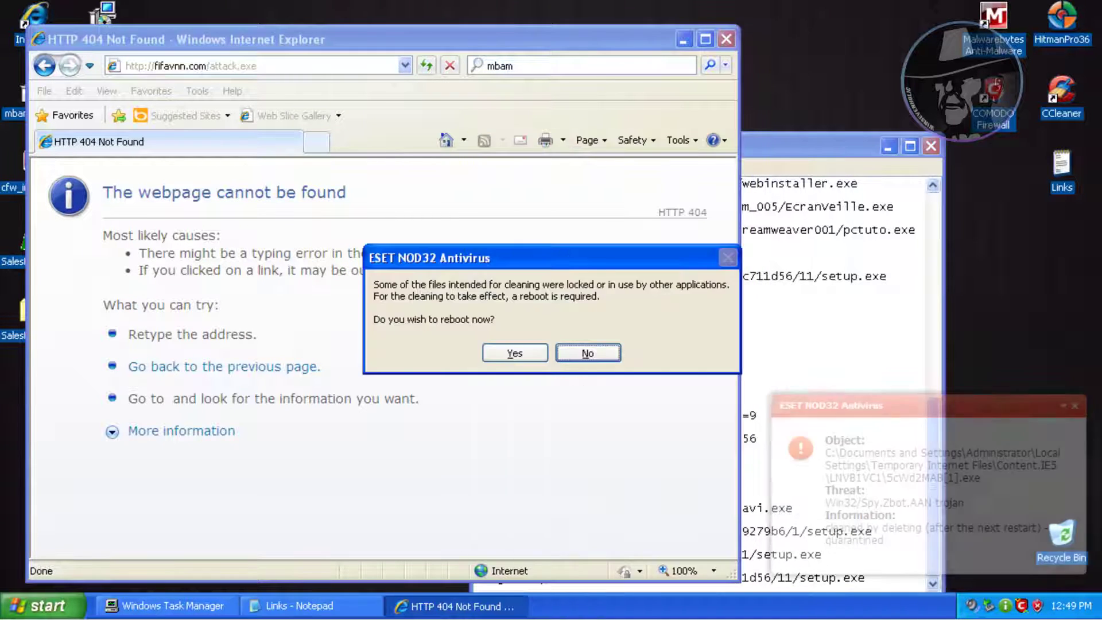
pyautogui.press('Return')
pyautogui.hotkey('alt', 'd')
pyautogui.hotkey('ctrl', 'v')
pyautogui.press('Return')
# Step: Copy the ralear.in/w.php?f=97d19&e=2 link from the Links file and open it in Internet Explorer
pyautogui.hotkey('alt', 'Tab')
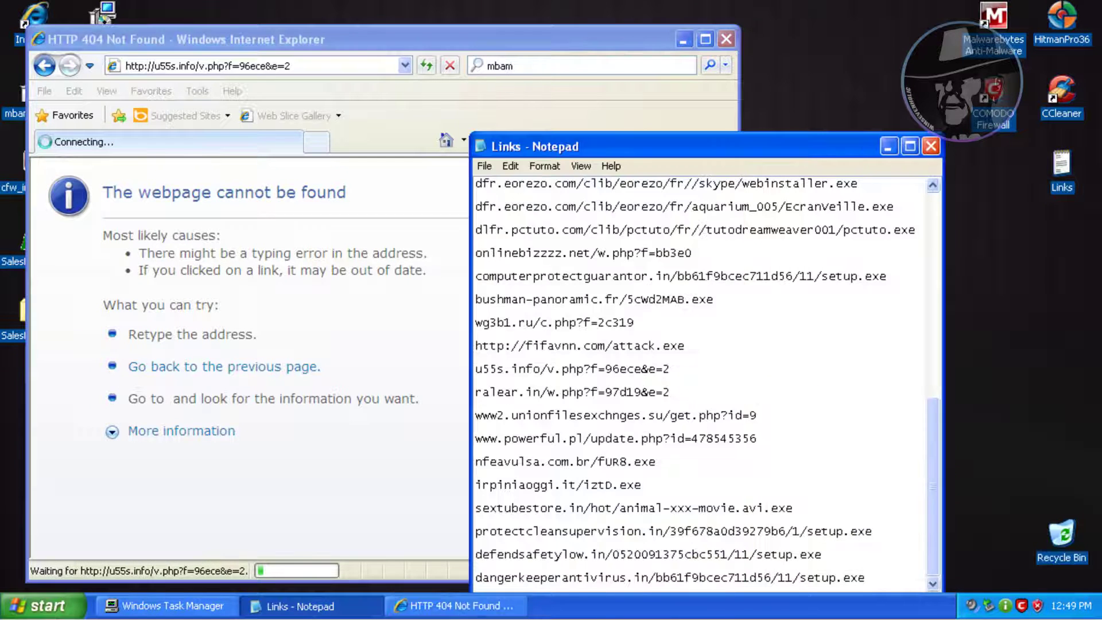
pyautogui.hotkey('ctrl', 'c')
pyautogui.hotkey('alt', 'Tab')
pyautogui.hotkey('alt', 'd')
pyautogui.hotkey('ctrl', 'v')
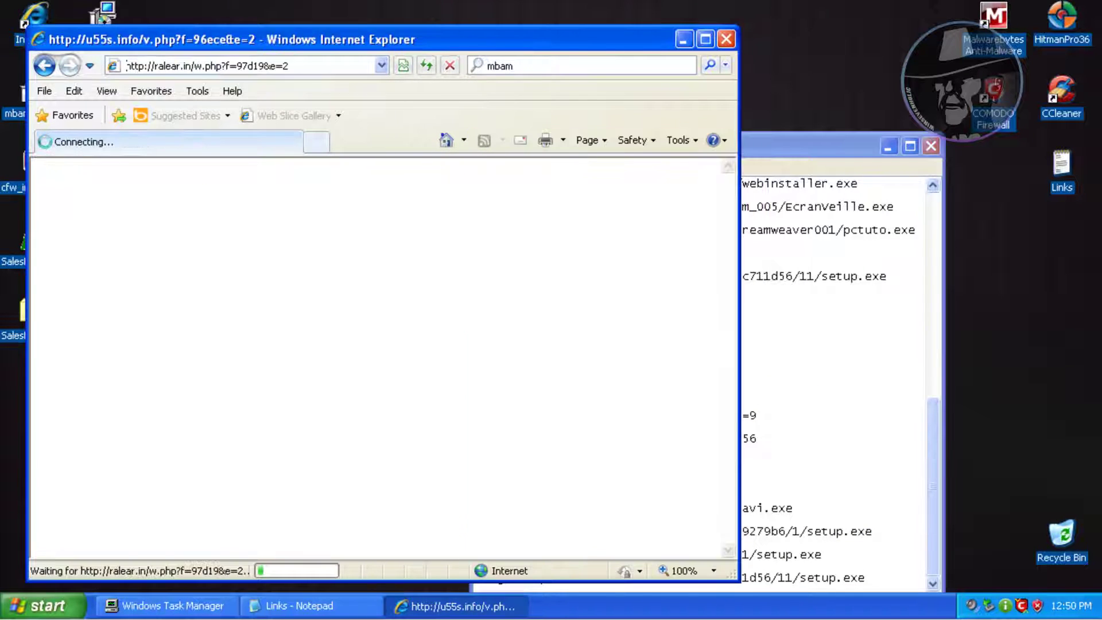
# Step: Copy the www2.unionfilesexchnges.su/get.php?id=9 link from the Links file and open it in Internet Explorer
pyautogui.hotkey('alt', 'Tab')
pyautogui.press('Down')
pyautogui.press('Home')
pyautogui.hotkey('shift', 'End')
pyautogui.hotkey('ctrl', 'c')
pyautogui.hotkey('alt', 'Tab')
pyautogui.hotkey('alt', 'd')
pyautogui.hotkey('ctrl', 'v')
pyautogui.press('Return')
pyautogui.hotkey('alt', 'Tab')
pyautogui.press('Down')
pyautogui.press('Home')
pyautogui.hotkey('shift', 'End')
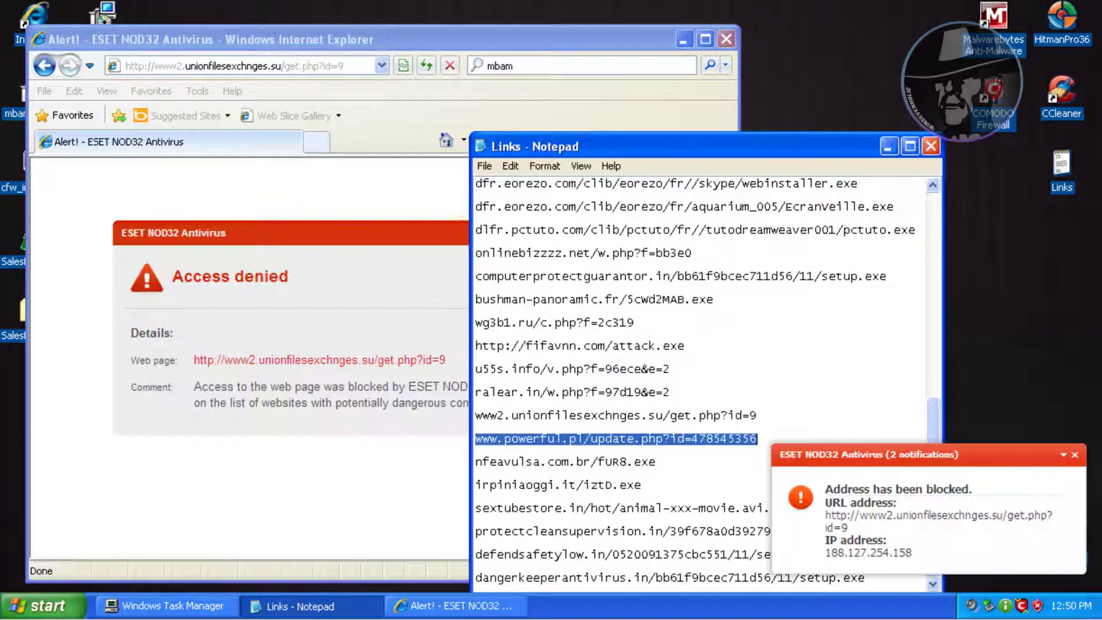
pyautogui.hotkey('ctrl', 'c')
pyautogui.hotkey('alt', 'Tab')
pyautogui.hotkey('alt', 'd')
pyautogui.hotkey('ctrl', 'v')
pyautogui.press('Return')
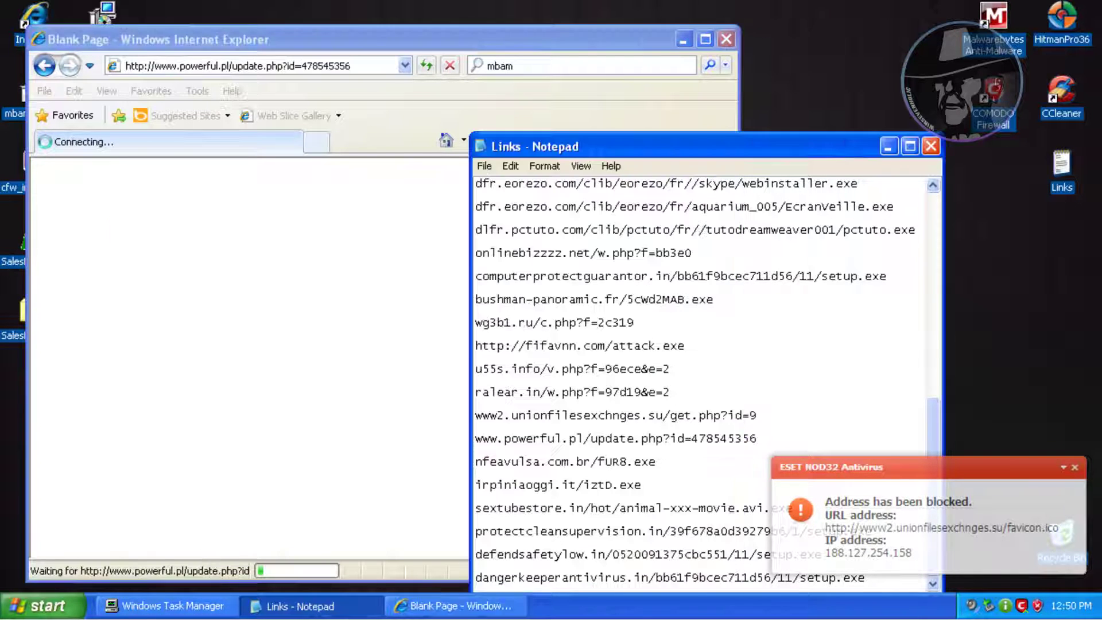
# Step: Copy the nfeavulsa.com.br/fUR8.exe link from the Links file and open it in Internet Explorer
pyautogui.press('Down')
pyautogui.press('Home')
pyautogui.hotkey('shift', 'End')
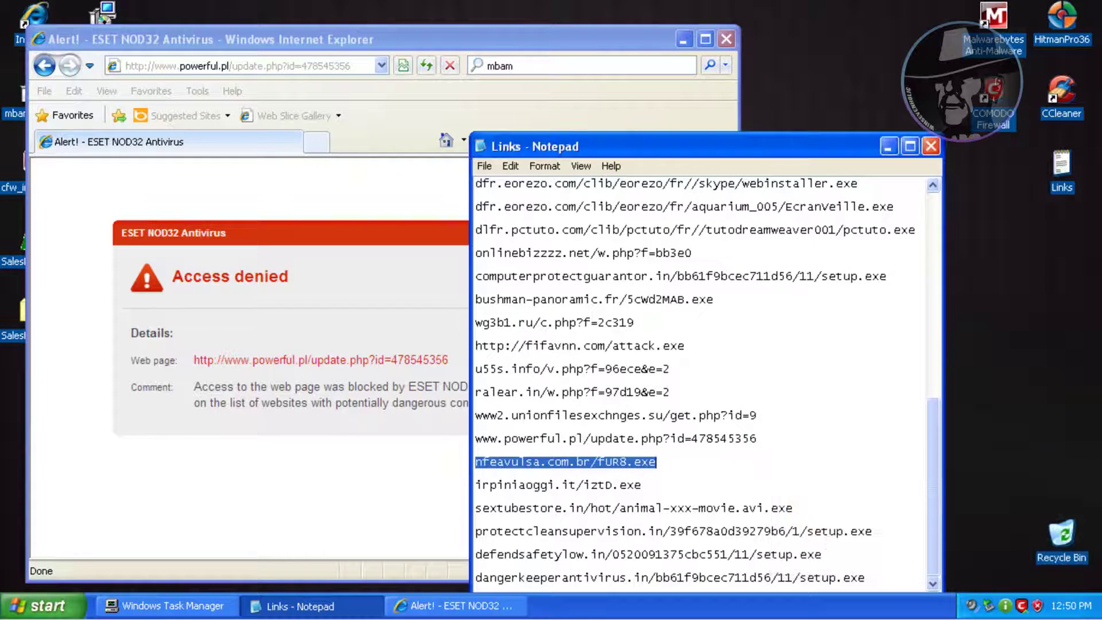
pyautogui.hotkey('ctrl', 'c')
pyautogui.hotkey('alt', 'Tab')
pyautogui.hotkey('alt', 'd')
pyautogui.hotkey('ctrl', 'v')
pyautogui.press('Return')
# Step: Copy the irpiniaoggi.it/iztD.exe link from the Links file and open it in Internet Explorer
pyautogui.hotkey('alt', 'Tab')
pyautogui.press('Down')
pyautogui.press('Home')
pyautogui.hotkey('shift', 'End')
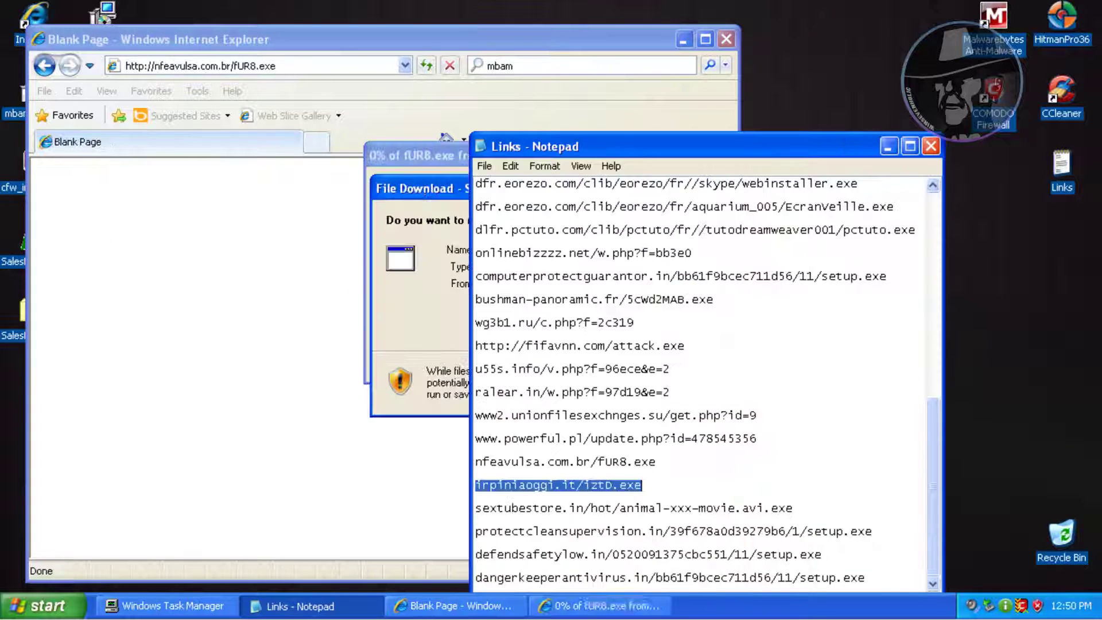
pyautogui.hotkey('ctrl', 'c')
pyautogui.hotkey('alt', 'Tab')
pyautogui.hotkey('alt', 'd')
pyautogui.hotkey('ctrl', 'v')
pyautogui.press('Return')
# Step: Copy the sextubestore.in/hot/animal-xxx-movie.avi.exe link from the Links file and open it in Internet Explorer
pyautogui.hotkey('alt', 'Tab')
pyautogui.press('Down')
pyautogui.press('Home')
pyautogui.hotkey('shift', 'End')
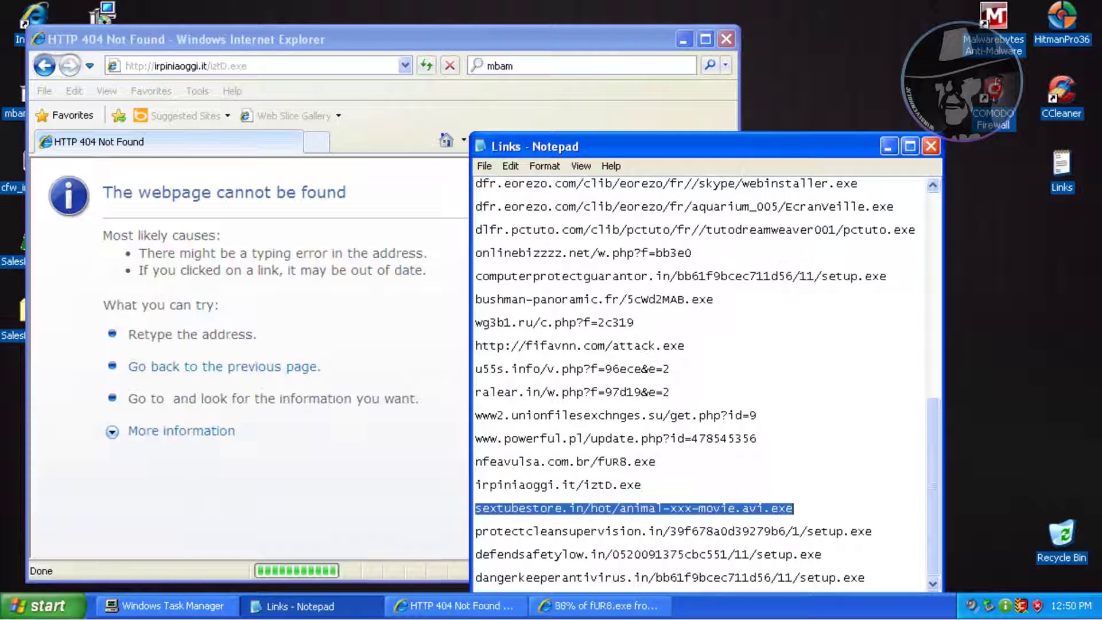
pyautogui.hotkey('ctrl', 'c')
pyautogui.hotkey('alt', 'Tab')
pyautogui.hotkey('alt', 'd')
pyautogui.hotkey('ctrl', 'v')
pyautogui.press('Return')
# Step: Copy the protectcleansupervision.in/39f678a0d39279b6/1/setup.exe link from the Links file and open it in Internet Explorer
pyautogui.hotkey('alt', 'Tab')
pyautogui.press('Down')
pyautogui.press('Home')
pyautogui.hotkey('shift', 'End')
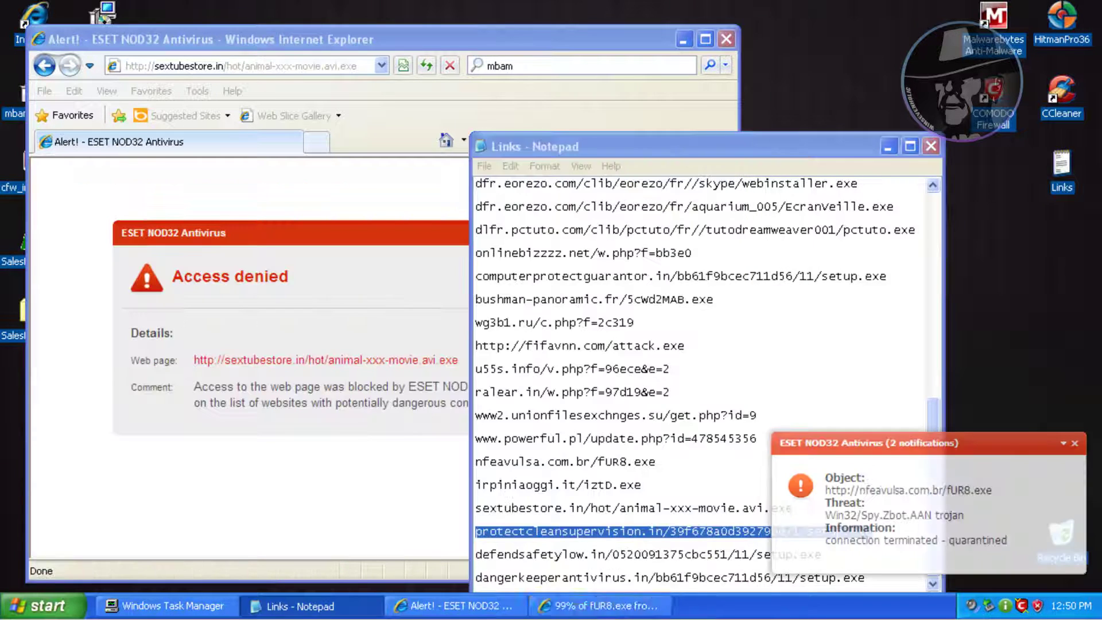
pyautogui.hotkey('ctrl', 'c')
pyautogui.hotkey('alt', 'Tab')
pyautogui.hotkey('alt', 'd')
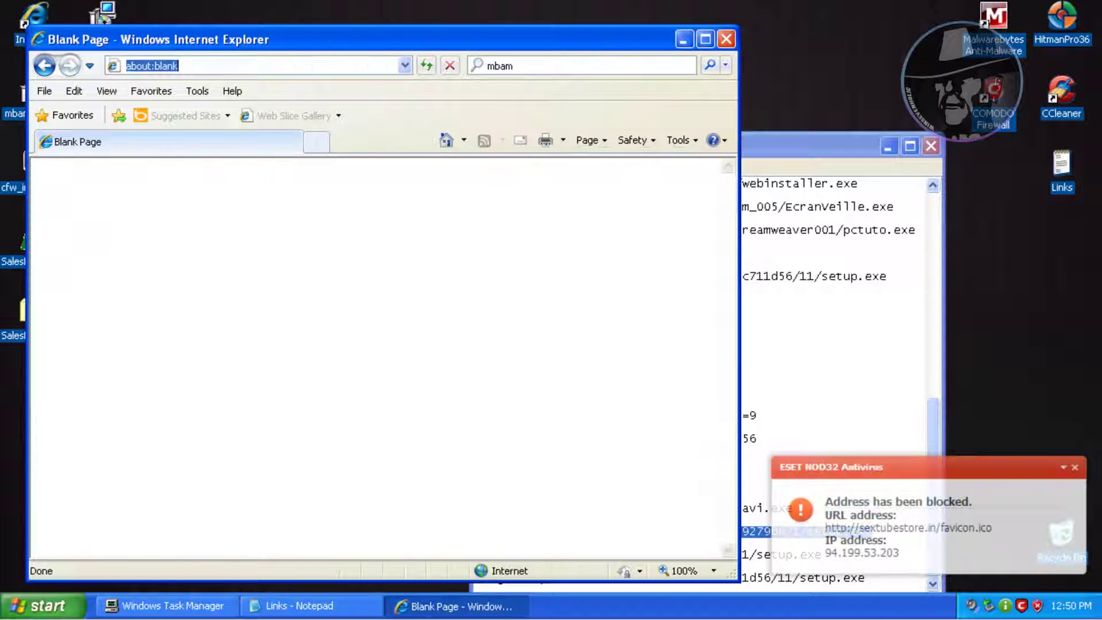
pyautogui.hotkey('ctrl', 'v')
pyautogui.press('Return')
pyautogui.hotkey('alt', 'Tab')
pyautogui.press('Down')
pyautogui.press('Home')
pyautogui.hotkey('shift', 'End')
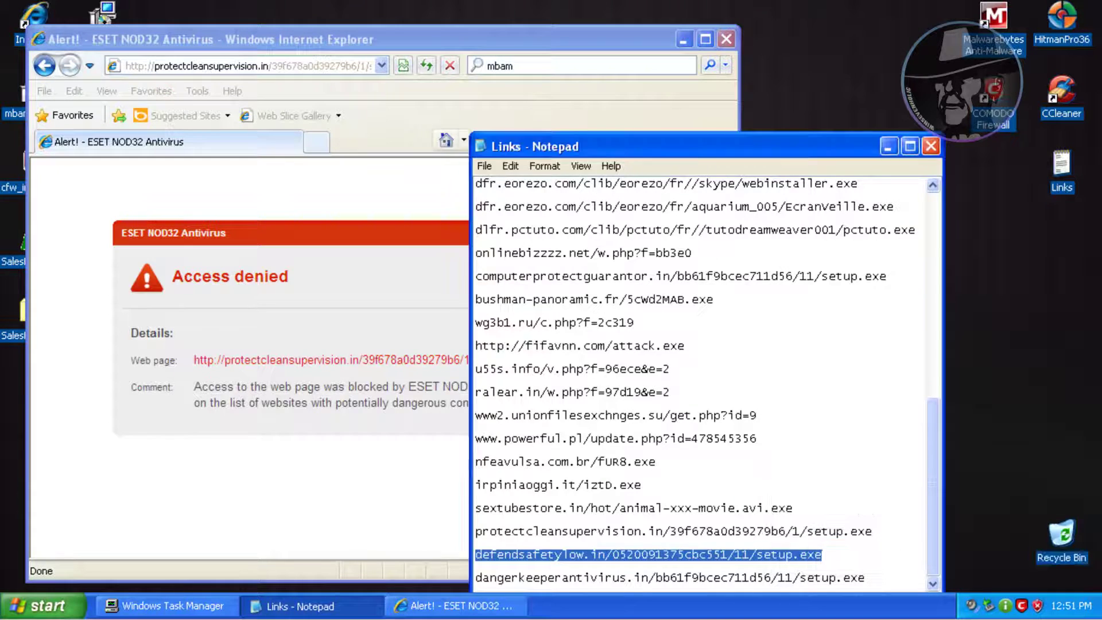
pyautogui.hotkey('ctrl', 'c')
pyautogui.hotkey('alt', 'Tab')
pyautogui.hotkey('alt', 'd')
pyautogui.hotkey('ctrl', 'v')
pyautogui.press('Return')
# Step: Copy the dangerkeeperantivirus.in/bb61f9bcec711d56/11/setup.exe link, close the Links file without saving and open the link in Internet Explorer
pyautogui.hotkey('alt', 'Tab')
pyautogui.press('Down')
pyautogui.press('Home')
pyautogui.hotkey('shift', 'End')
pyautogui.hotkey('alt', 'F4')
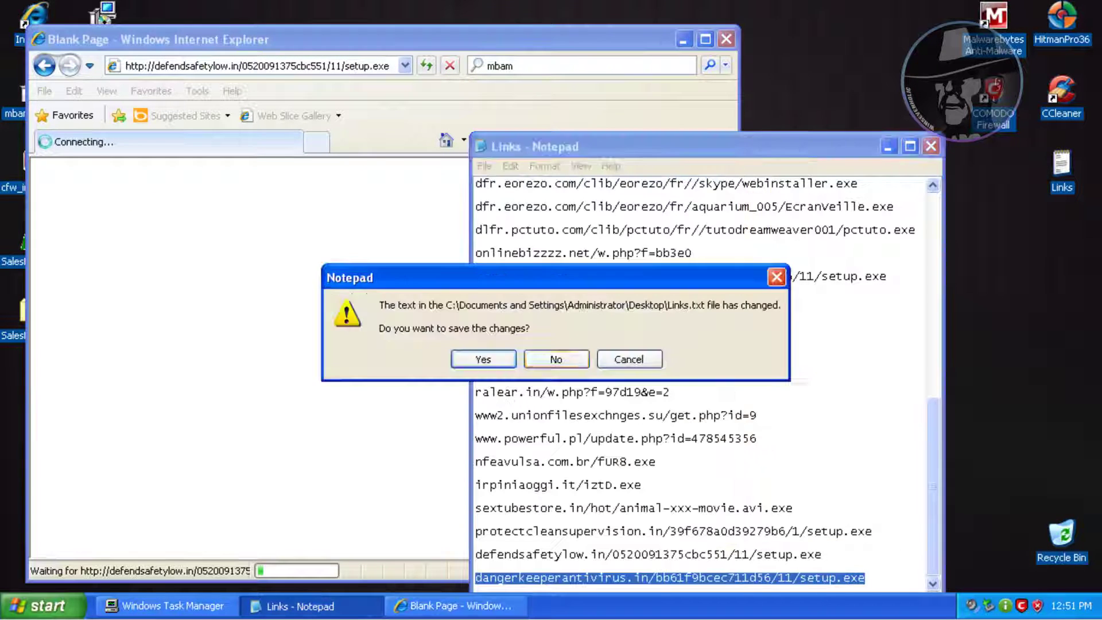
pyautogui.click(557, 360)
pyautogui.click(446, 140)
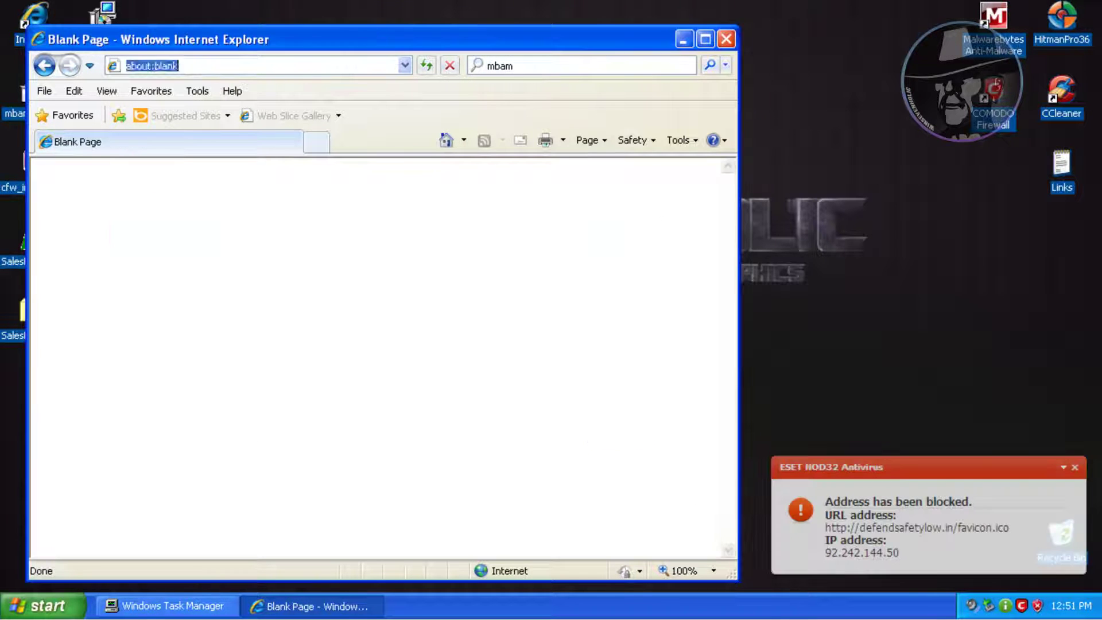
pyautogui.hotkey('ctrl', 'v')
pyautogui.press('Return')
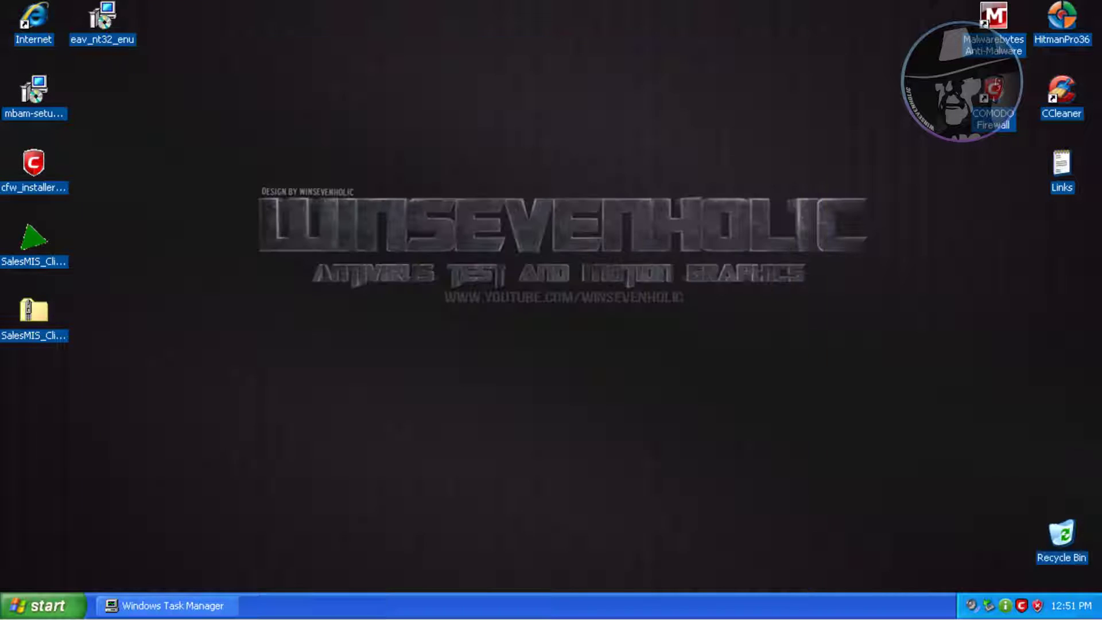
# Step: Run SalesMIS_ClientSetup from the desktop in the COMODO sandbox and install Sales MIS Client with the default options
pyautogui.click(34, 241)
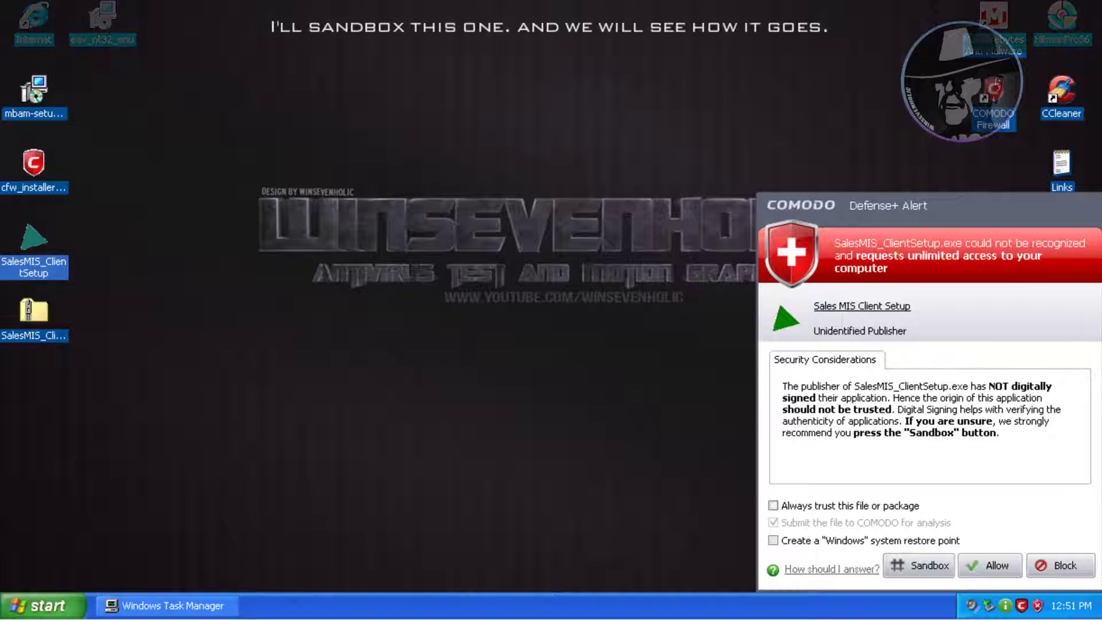
pyautogui.click(920, 566)
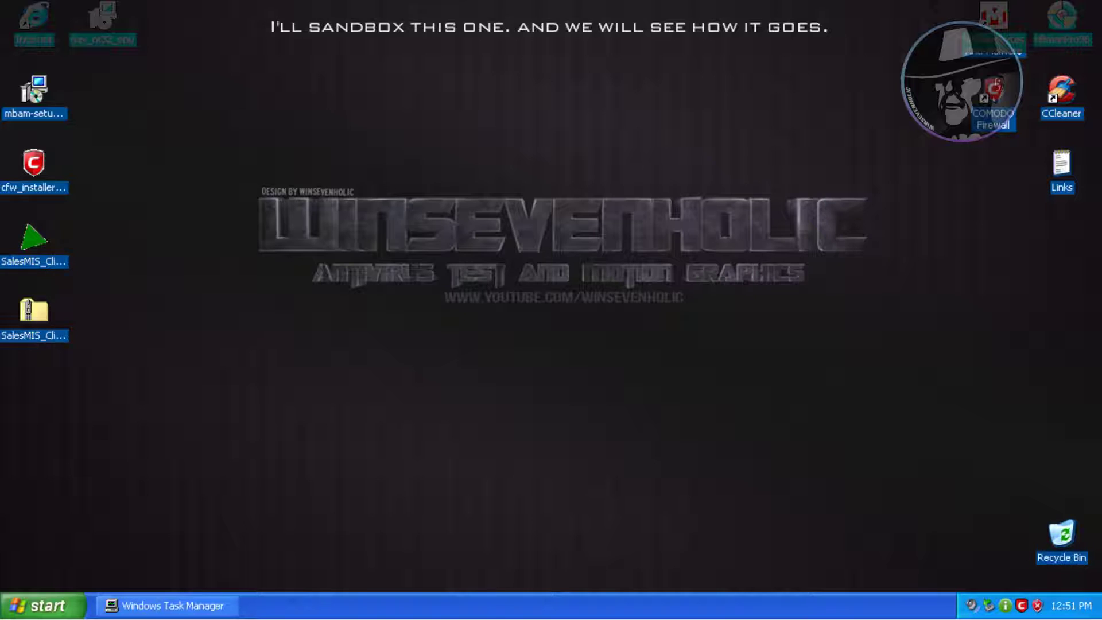
pyautogui.press('Return')
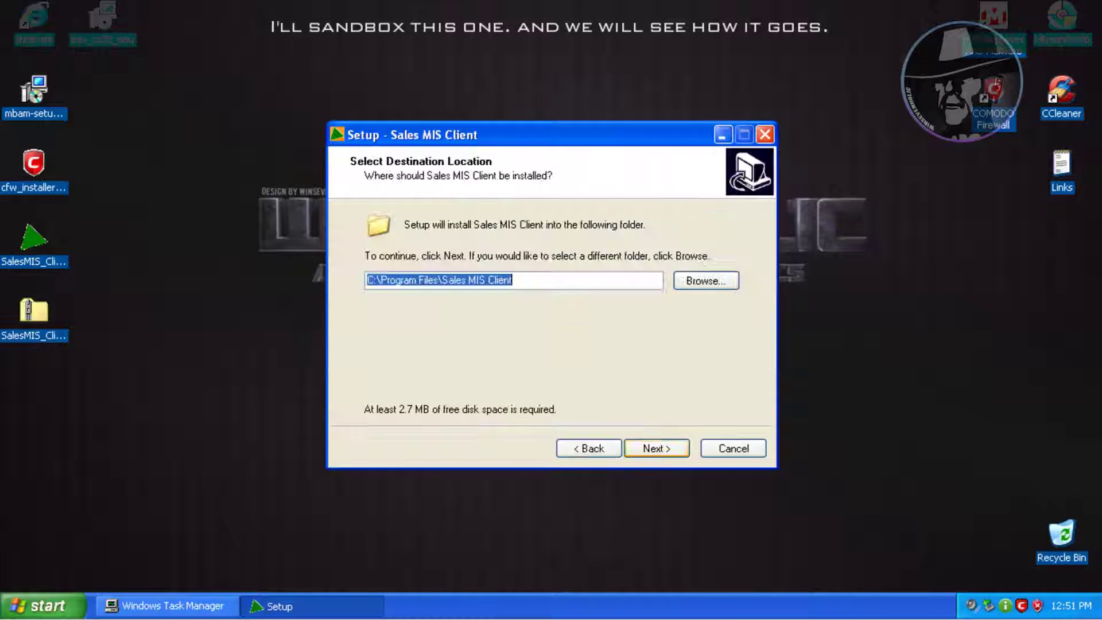
pyautogui.press('Return')
pyautogui.press('Return')
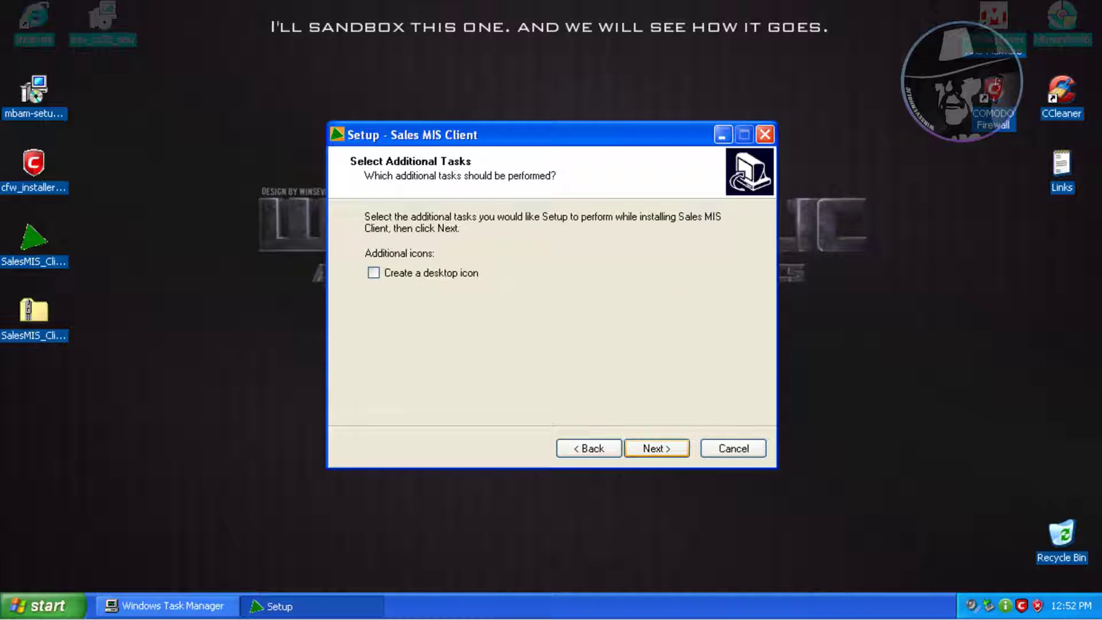
pyautogui.press('Return')
pyautogui.press('Return')
# Step: Check the running processes in Task Manager, finish the Sales MIS Client setup and dismiss the client's application error
pyautogui.click(168, 607)
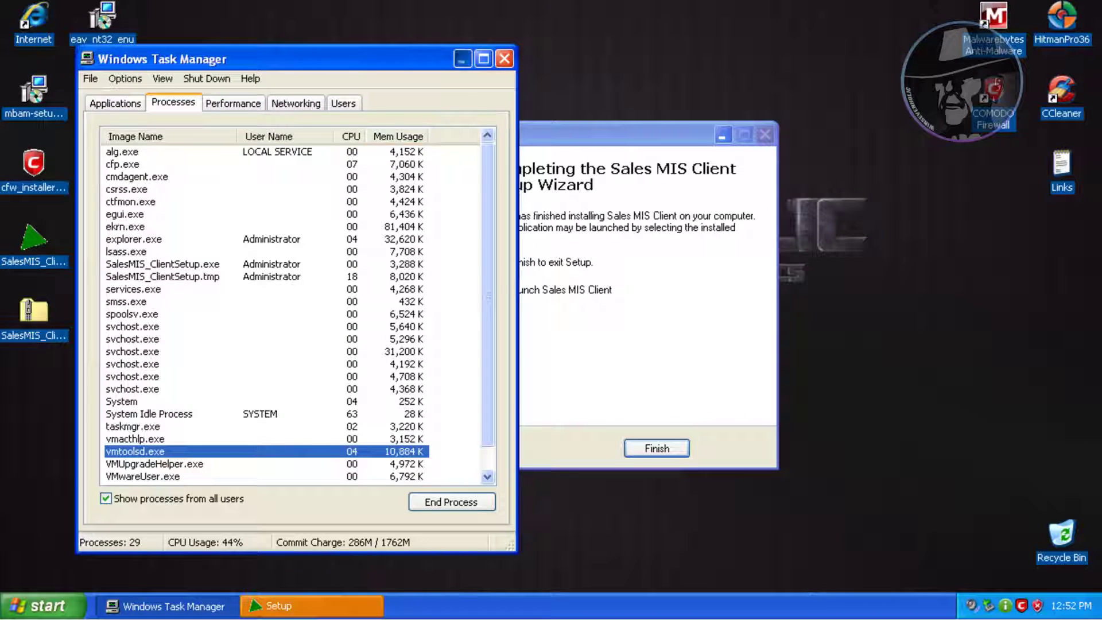
pyautogui.click(463, 58)
pyautogui.click(657, 449)
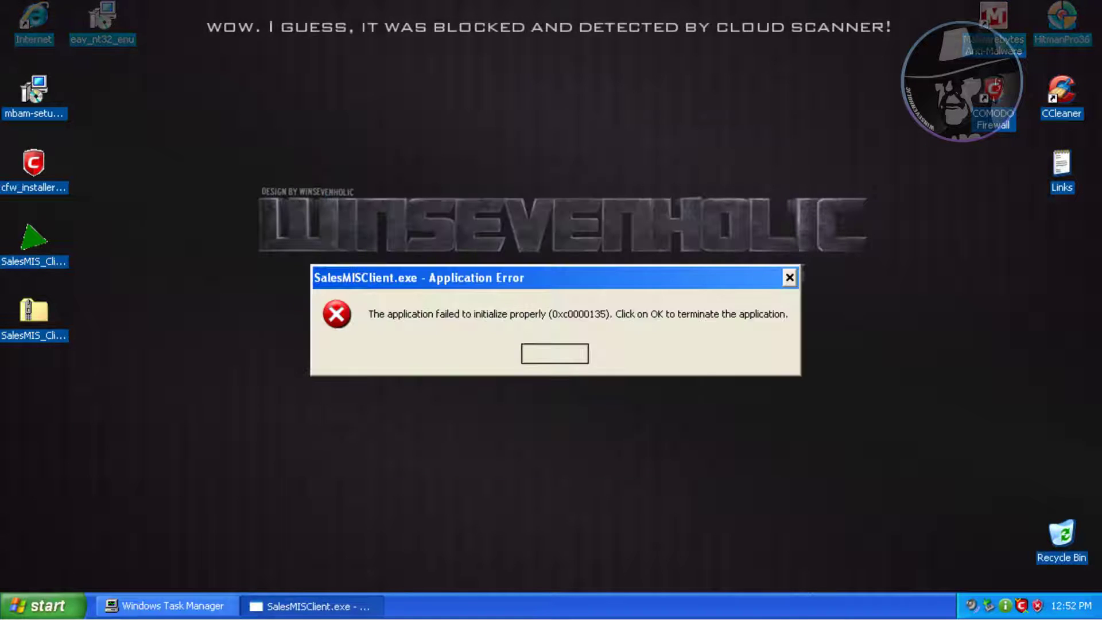
pyautogui.click(555, 354)
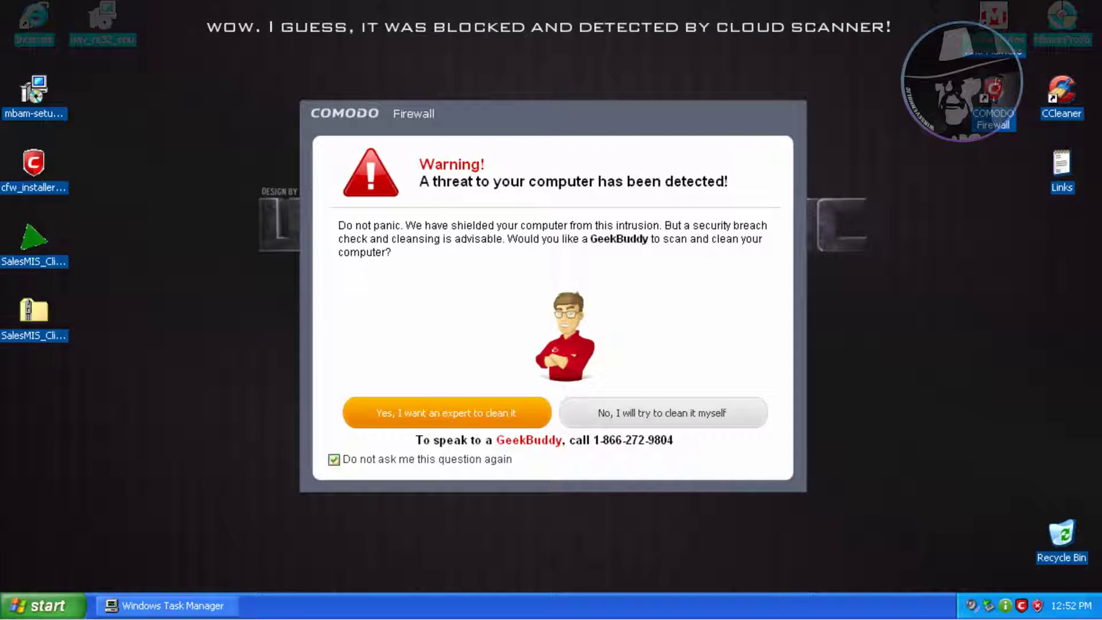
# Step: Decline GeekBuddy help, have the COMODO cloud scanner clean the detected SalesMISClient file, and decline Live Support
pyautogui.click(662, 412)
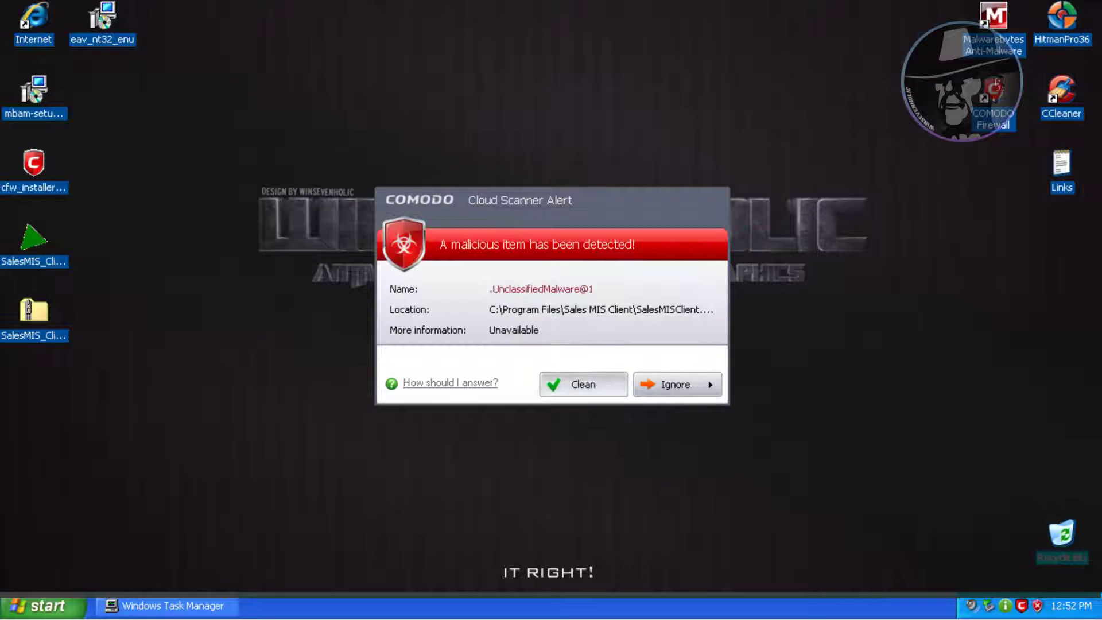
pyautogui.click(584, 384)
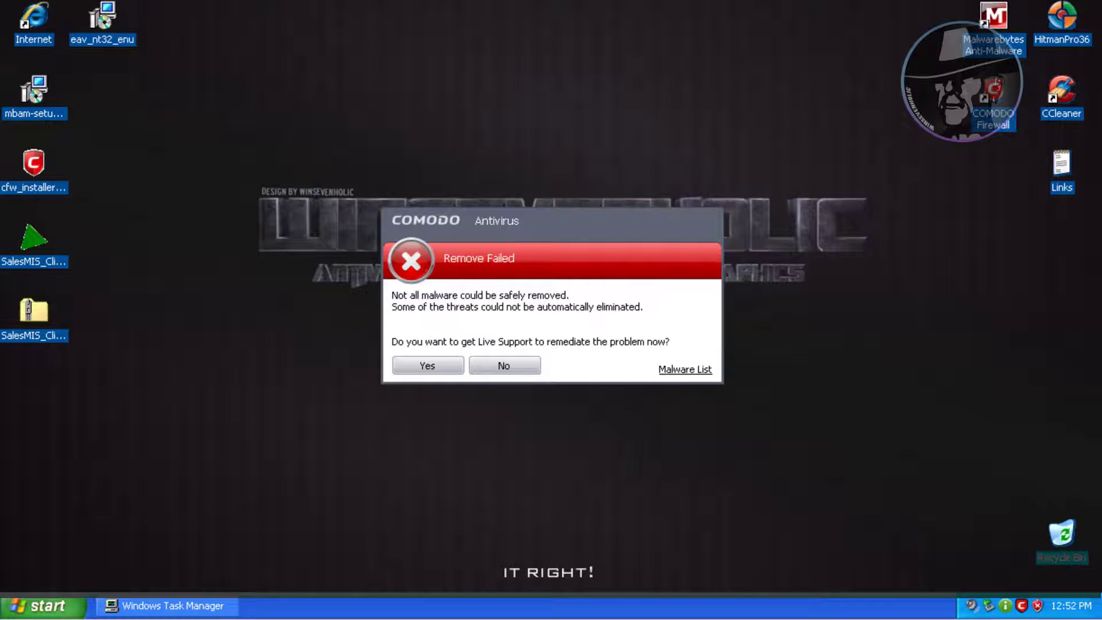
pyautogui.click(504, 366)
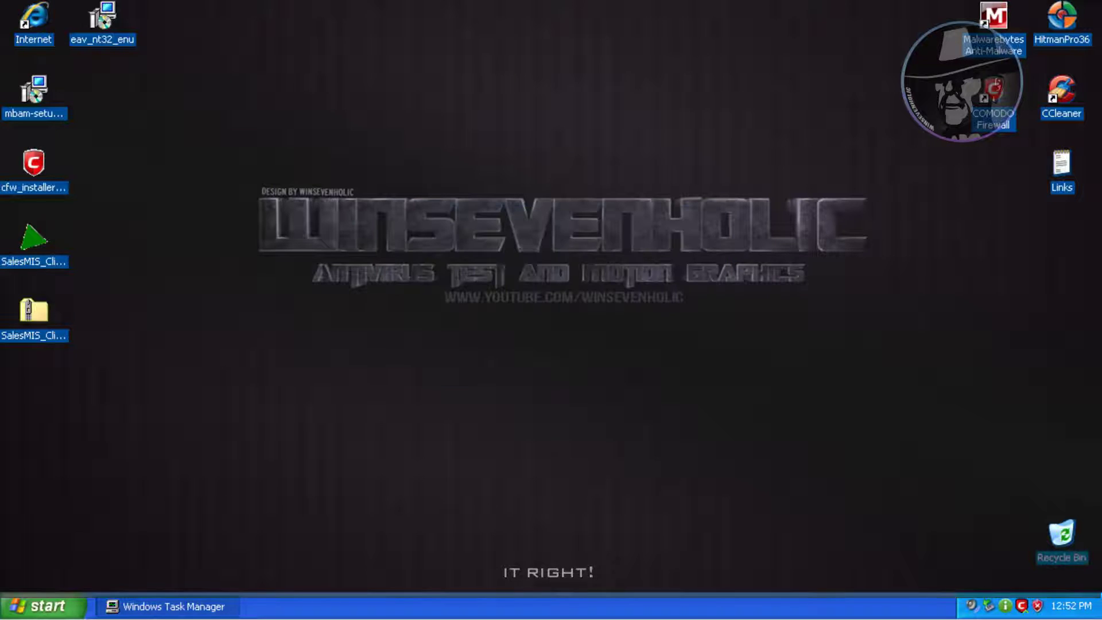
# Step: Open the list of unrecognized files from the COMODO Firewall summary and maximize its window
pyautogui.doubleClick(1022, 606)
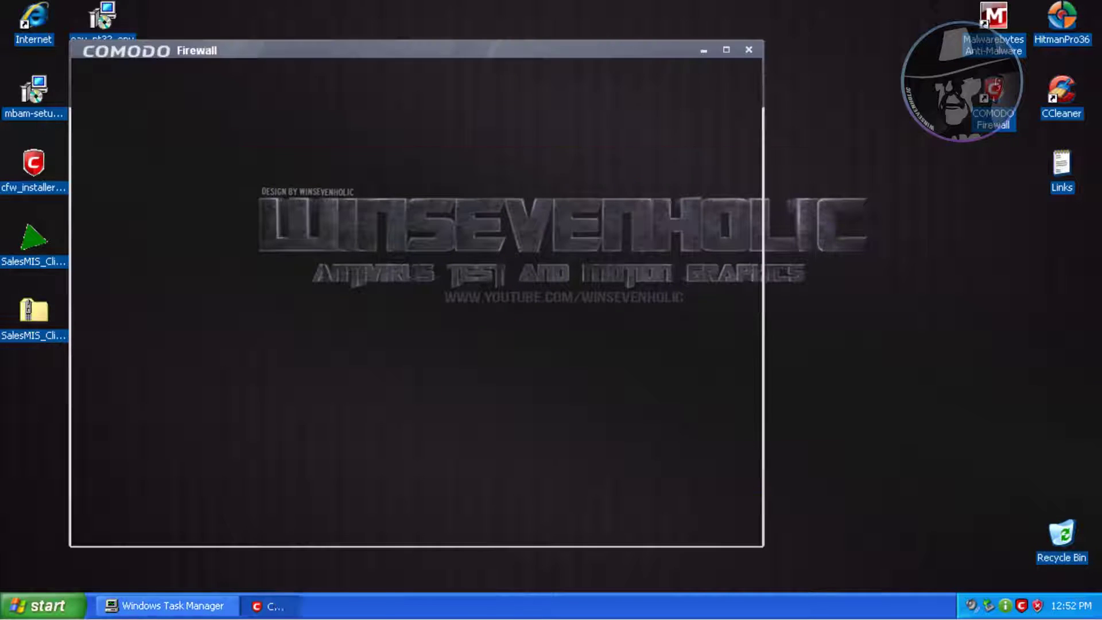
pyautogui.click(291, 85)
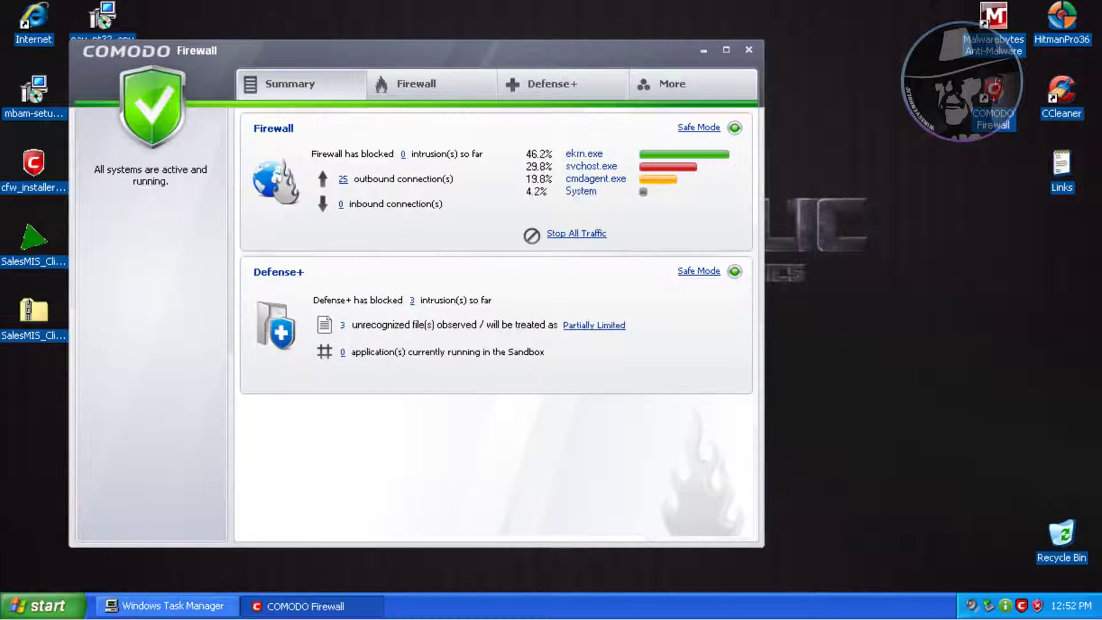
pyautogui.click(343, 326)
pyautogui.click(669, 115)
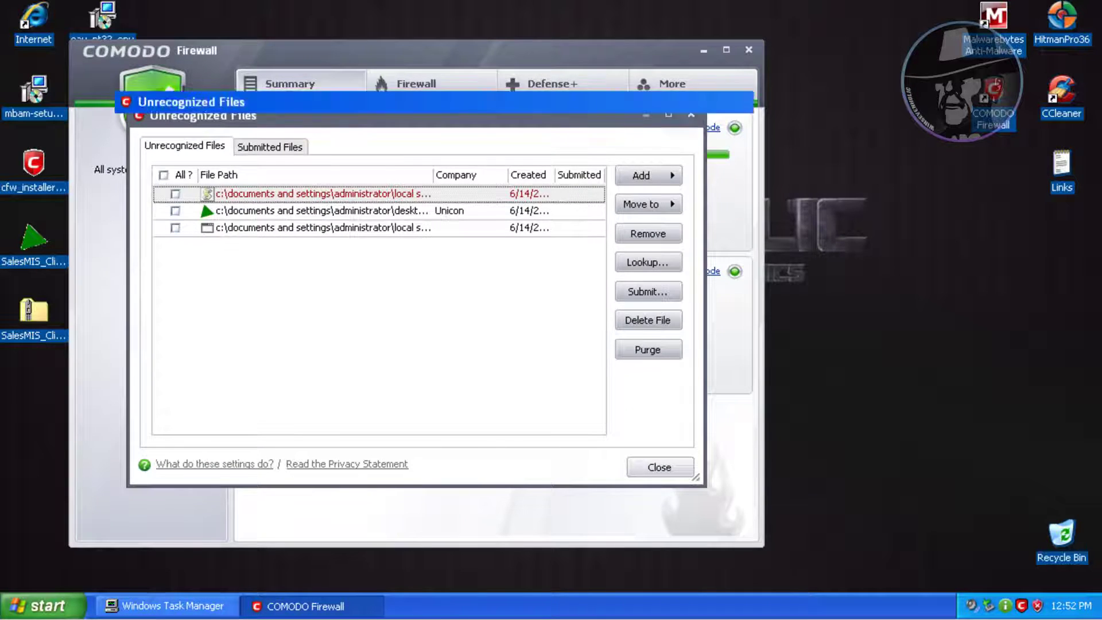
pyautogui.moveTo(631, 71); pyautogui.dragTo(667, 71)
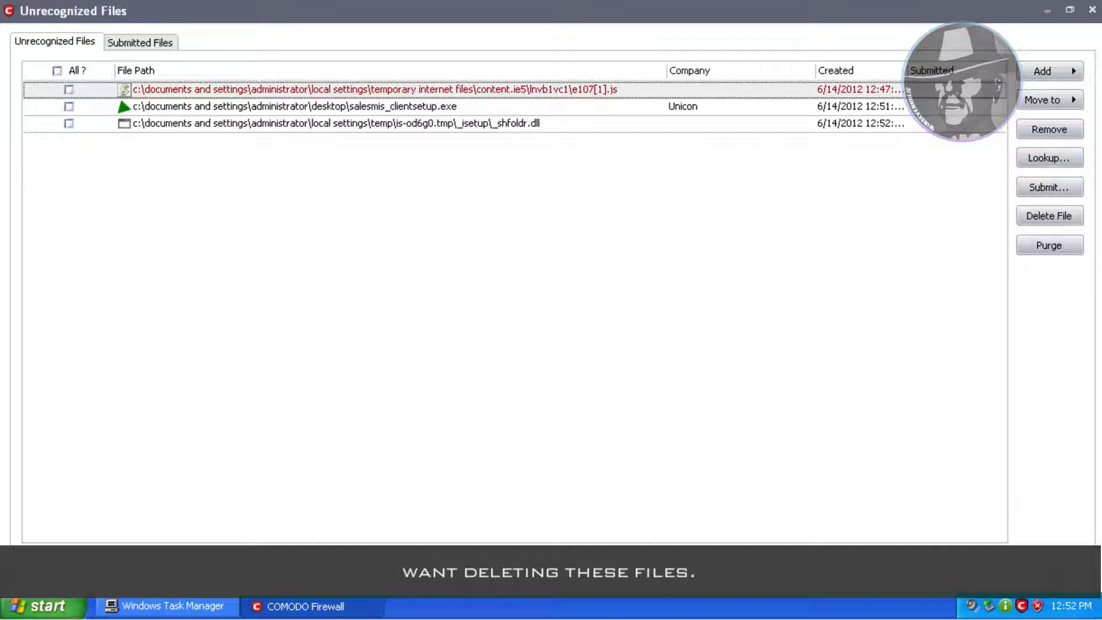
# Step: Delete all the files in the Unrecognized Files list and confirm the deletion
pyautogui.click(57, 70)
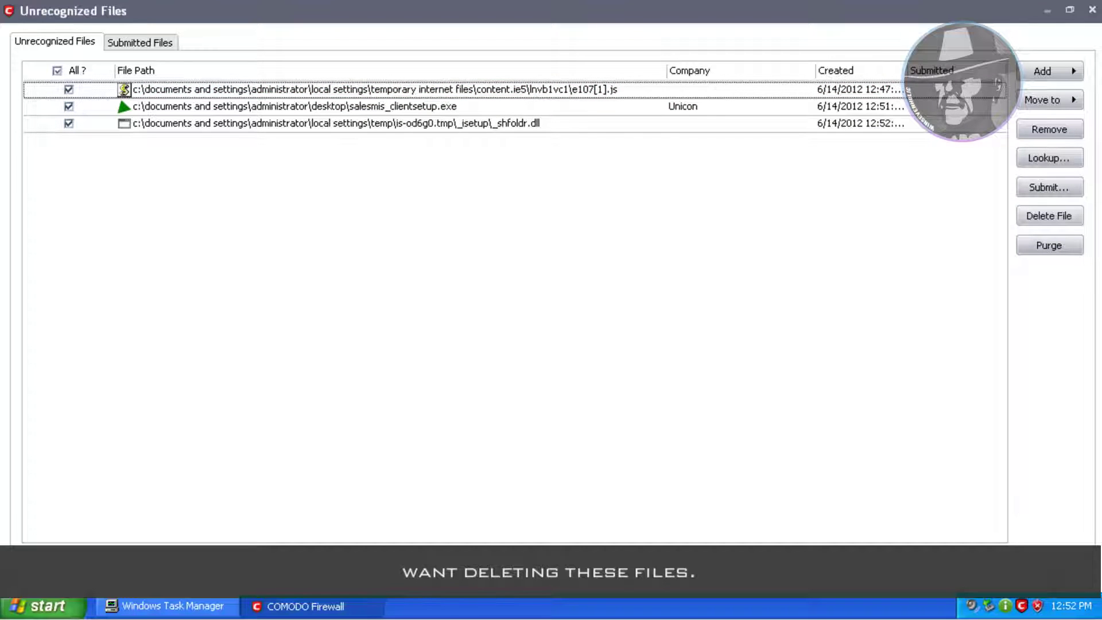
pyautogui.click(1050, 216)
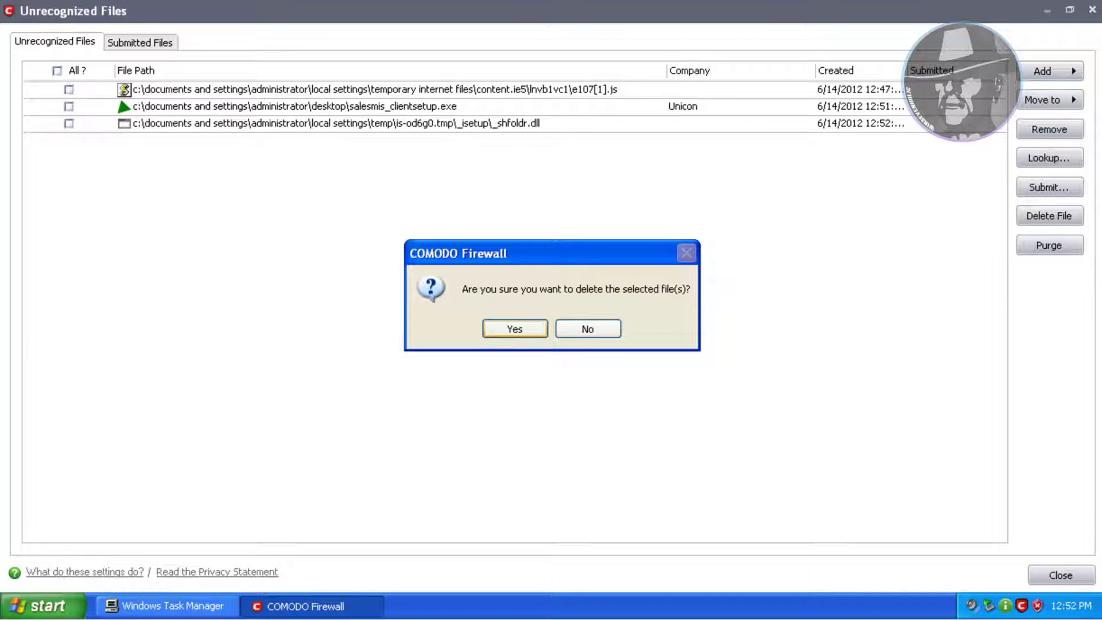
pyautogui.press('Return')
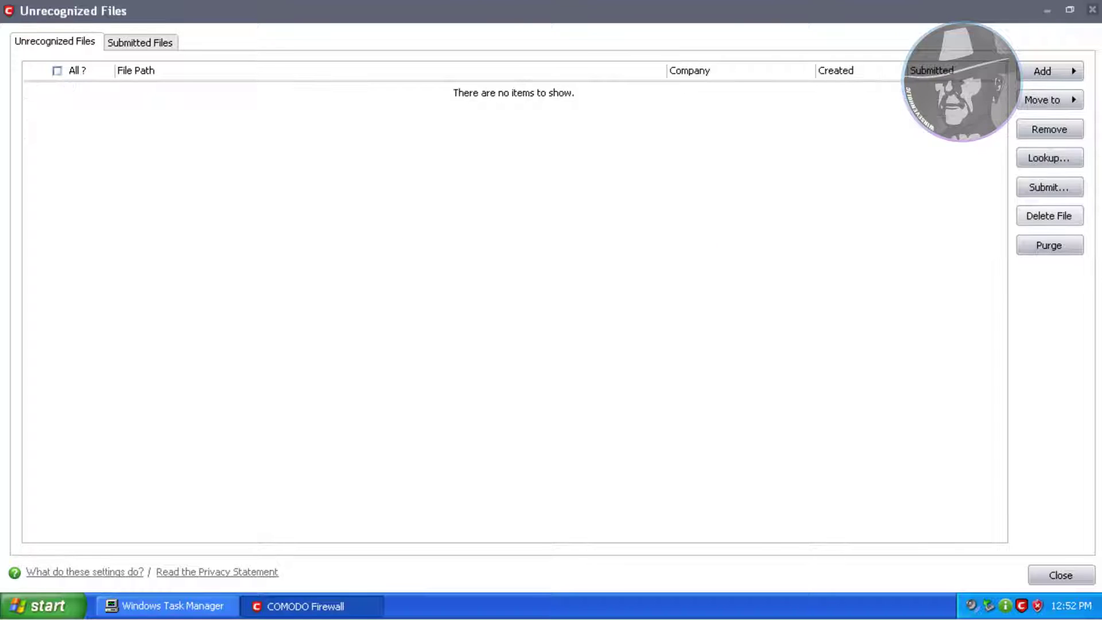
# Step: Close the Unrecognized Files list, reopen it from the COMODO Firewall summary to recheck it, and close the firewall window
pyautogui.press('Escape')
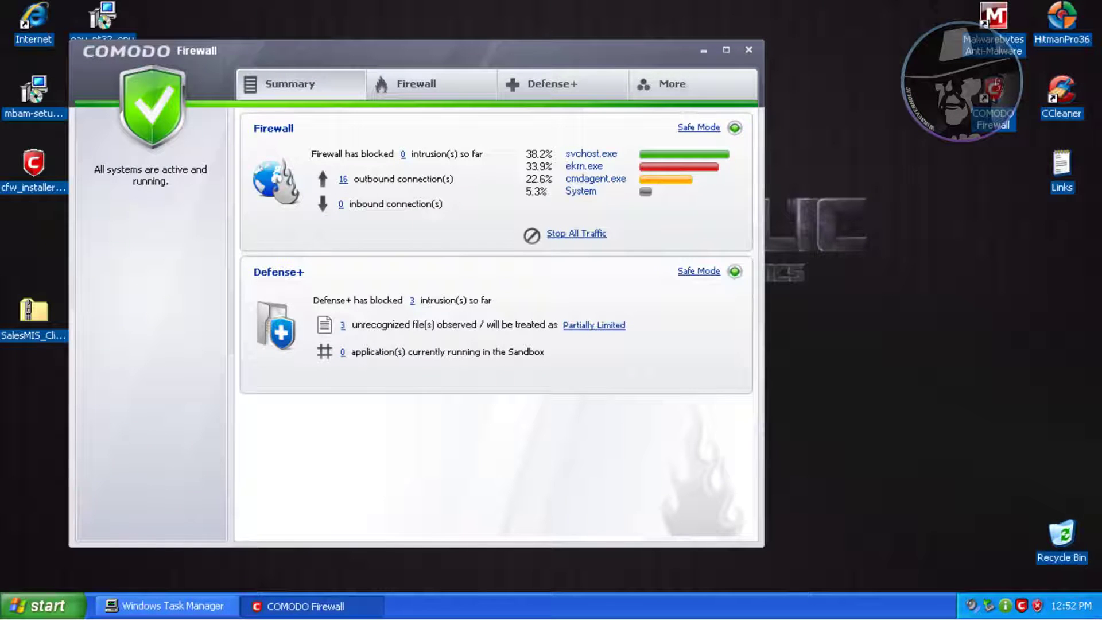
pyautogui.click(749, 50)
pyautogui.doubleClick(1022, 606)
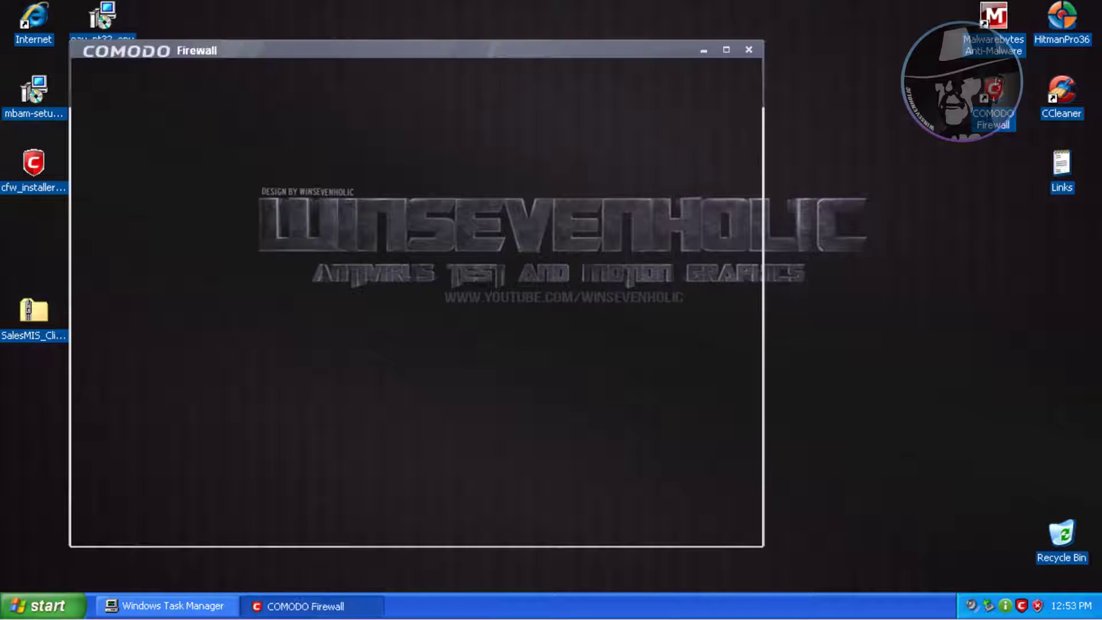
pyautogui.click(343, 326)
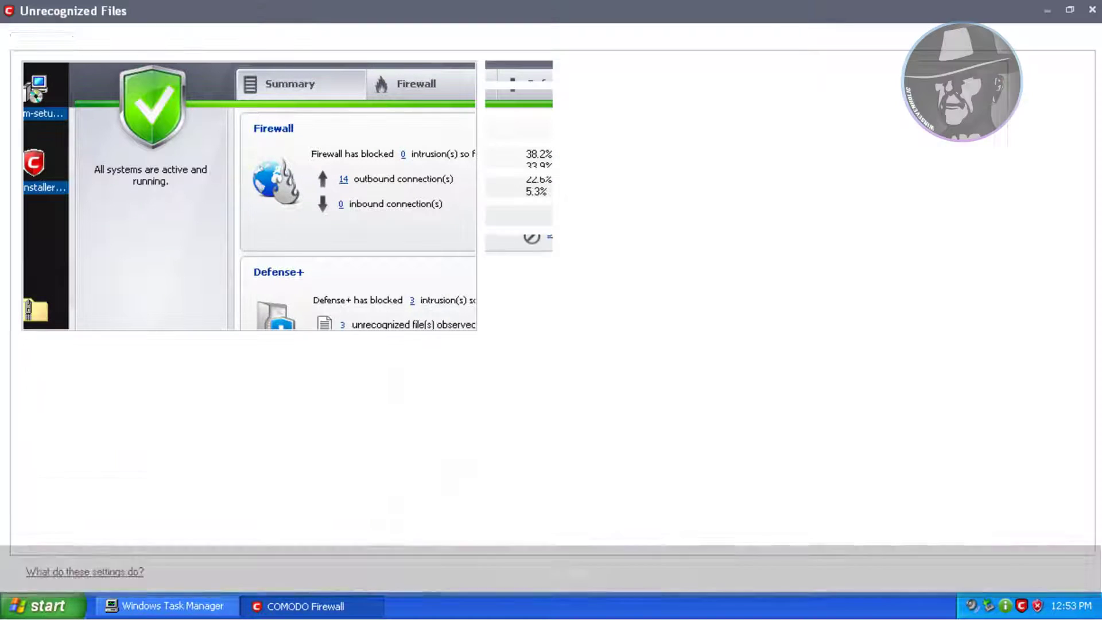
pyautogui.click(1071, 9)
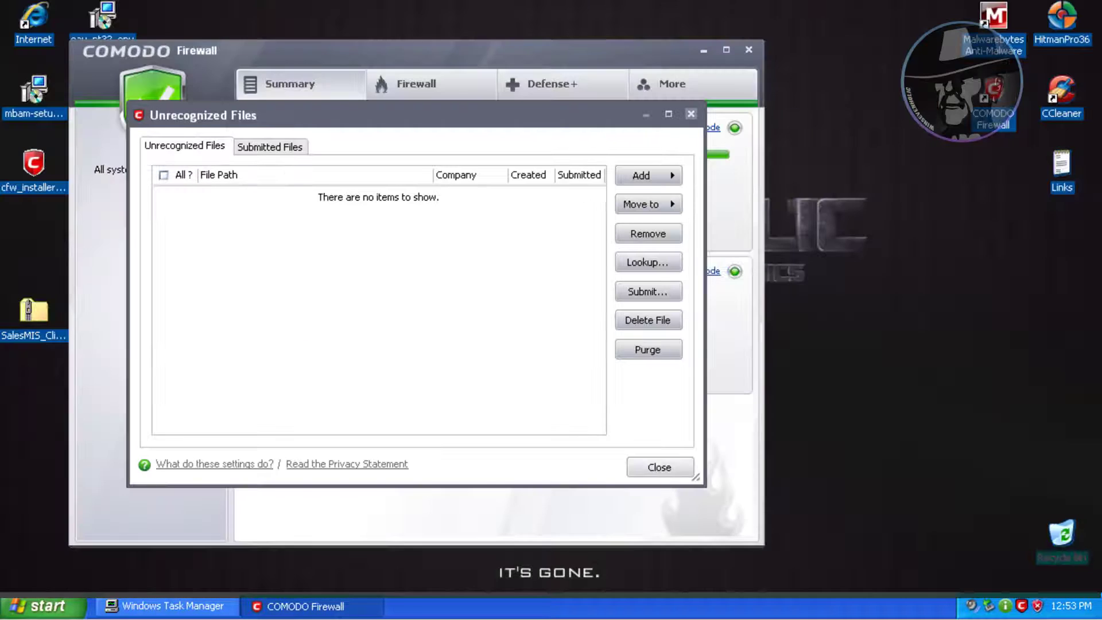
pyautogui.click(691, 114)
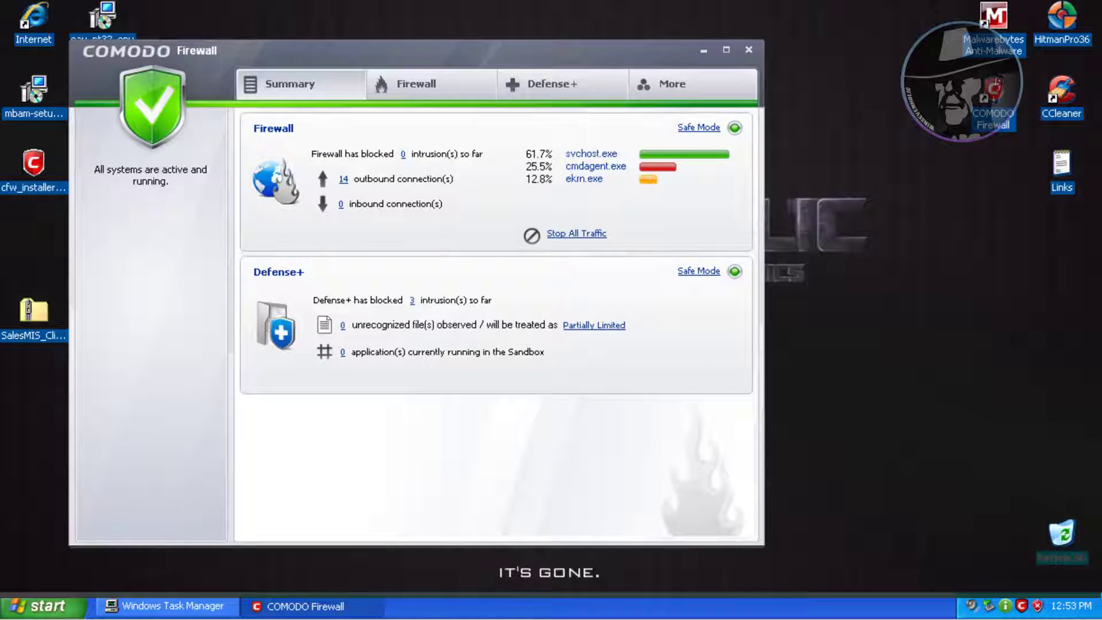
pyautogui.click(748, 49)
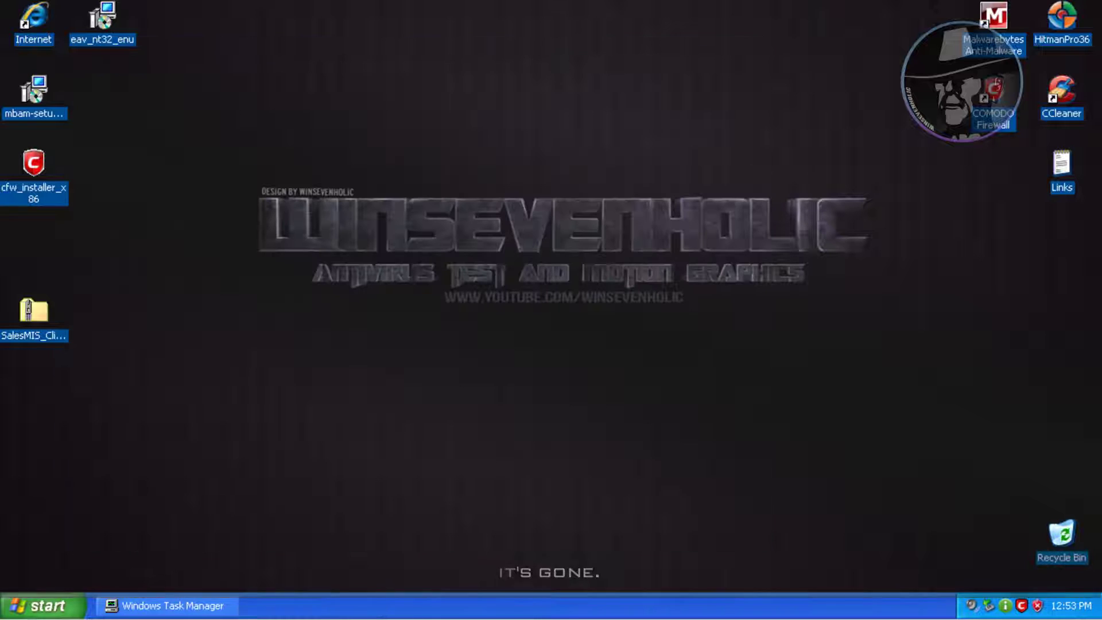
# Step: Open ESET NOD32 Antivirus, view the HIPS and Quarantine pages in its advanced setup, and cancel the setup
pyautogui.doubleClick(1005, 605)
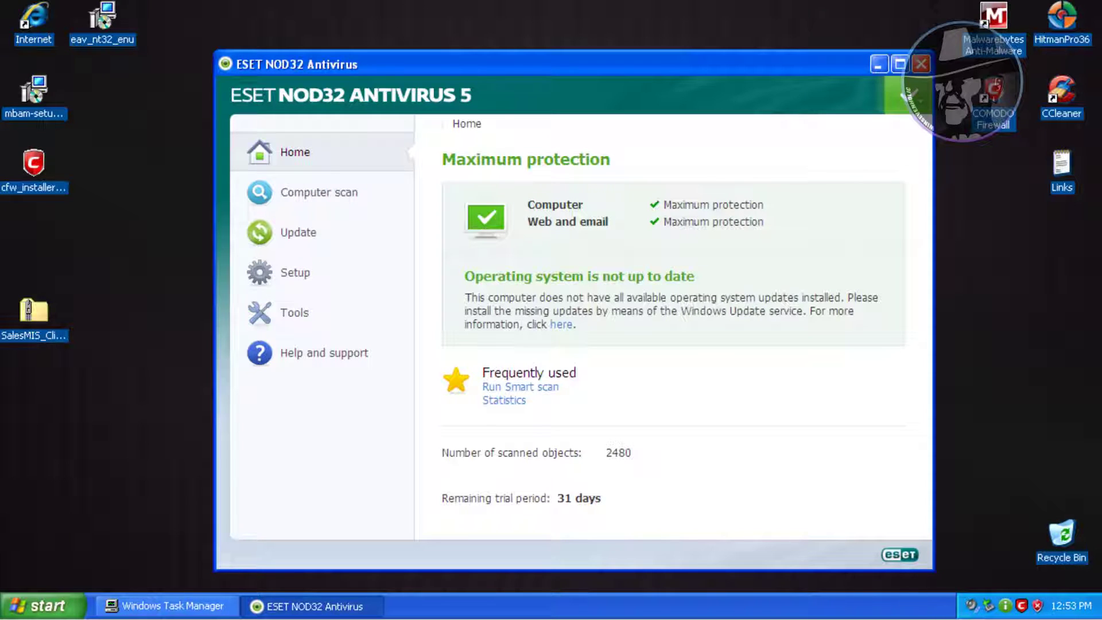
pyautogui.click(295, 273)
pyautogui.click(542, 448)
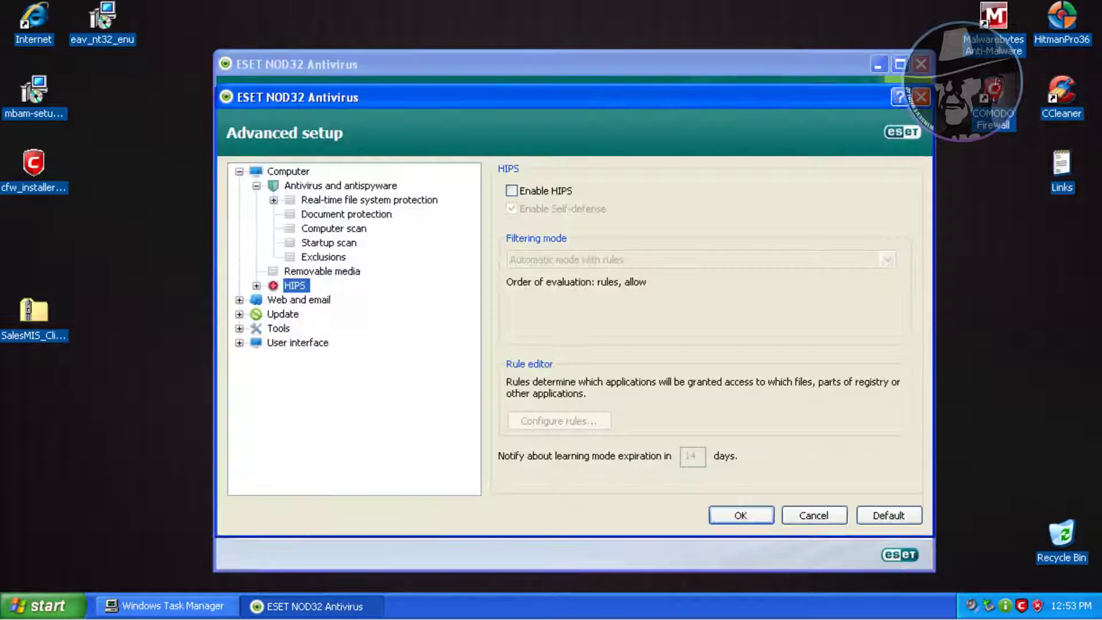
pyautogui.click(240, 300)
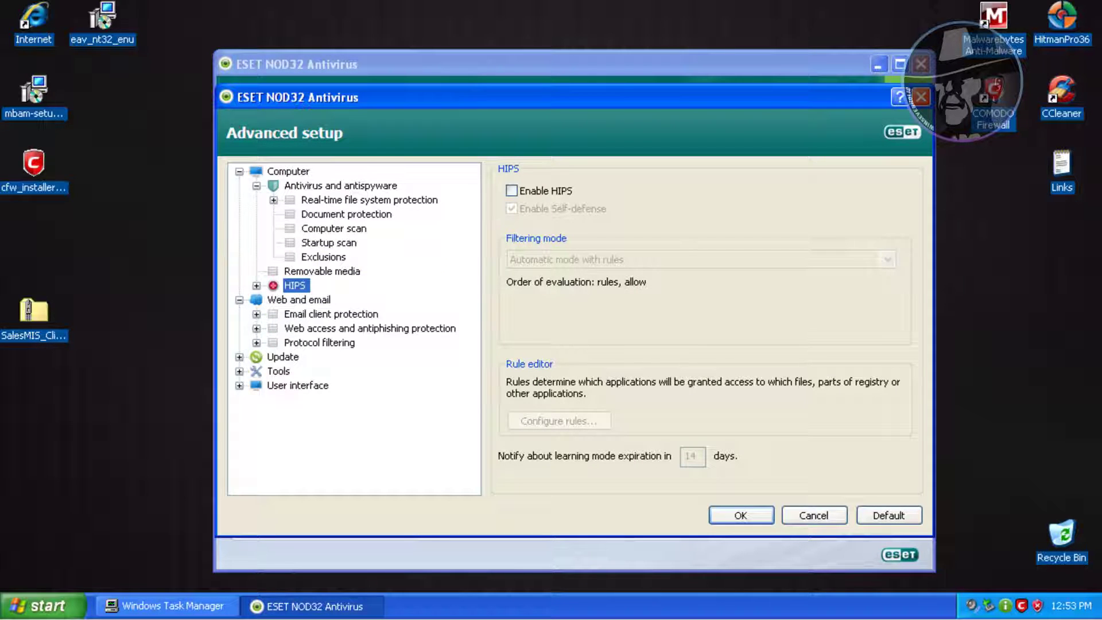
pyautogui.click(239, 371)
pyautogui.click(309, 414)
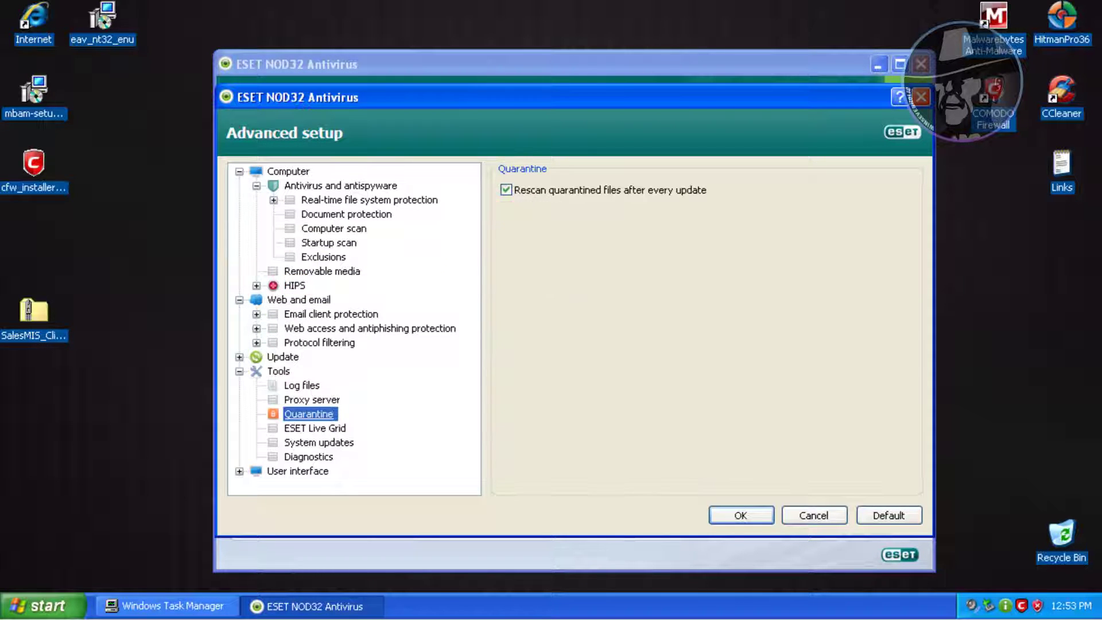
pyautogui.click(814, 516)
# Step: Open ESET's Quarantine list in a maximized window and widen the Object name column to show full paths
pyautogui.click(295, 313)
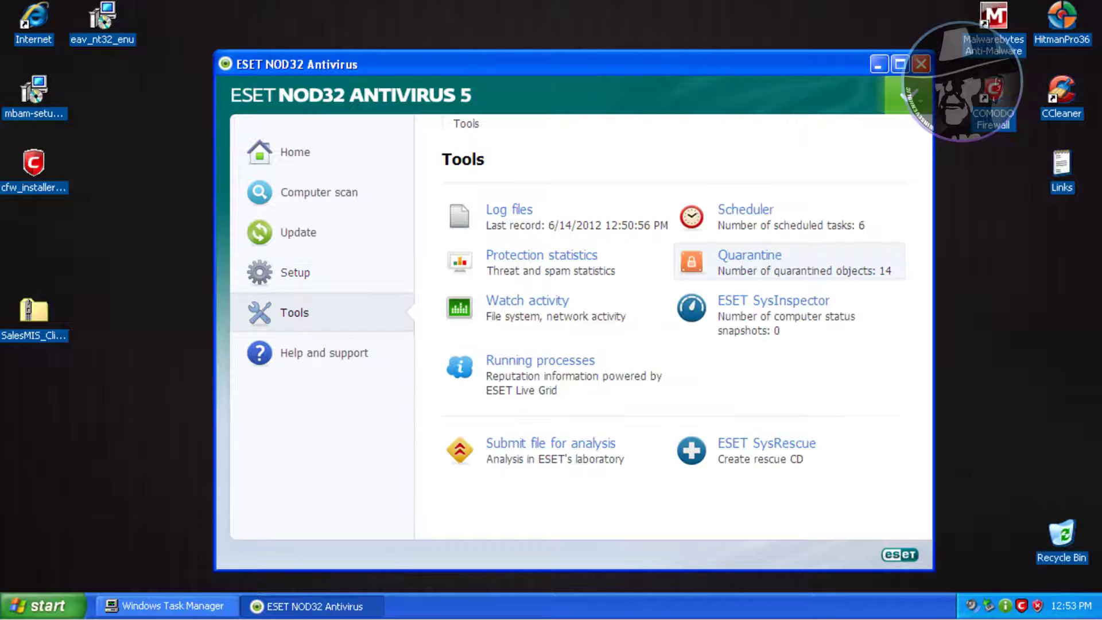
pyautogui.click(749, 255)
pyautogui.click(901, 64)
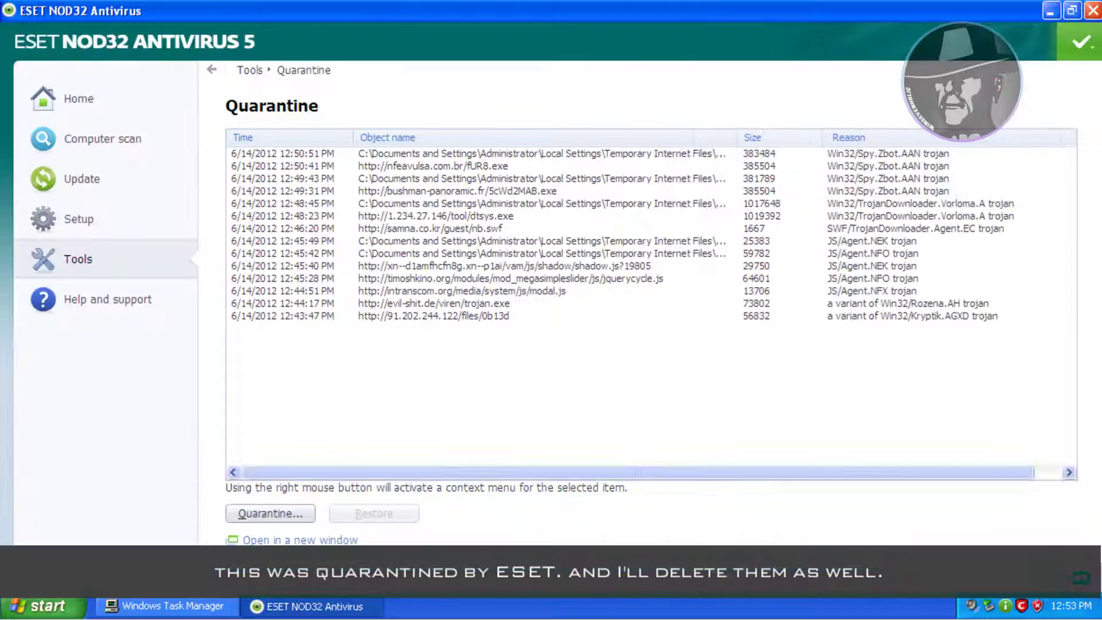
pyautogui.moveTo(737, 138); pyautogui.dragTo(956, 138)
# Step: Examine the quarantined objects one by one, including the available actions for the samna.co.kr nb.swf entry
pyautogui.click(653, 254)
pyautogui.click(653, 241)
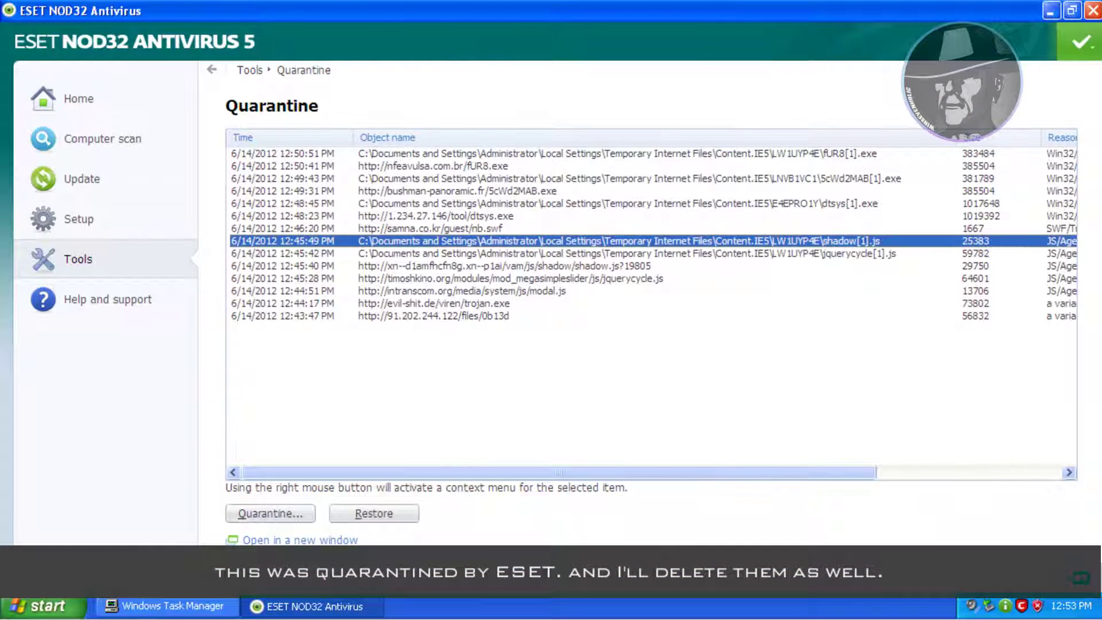
pyautogui.click(454, 316)
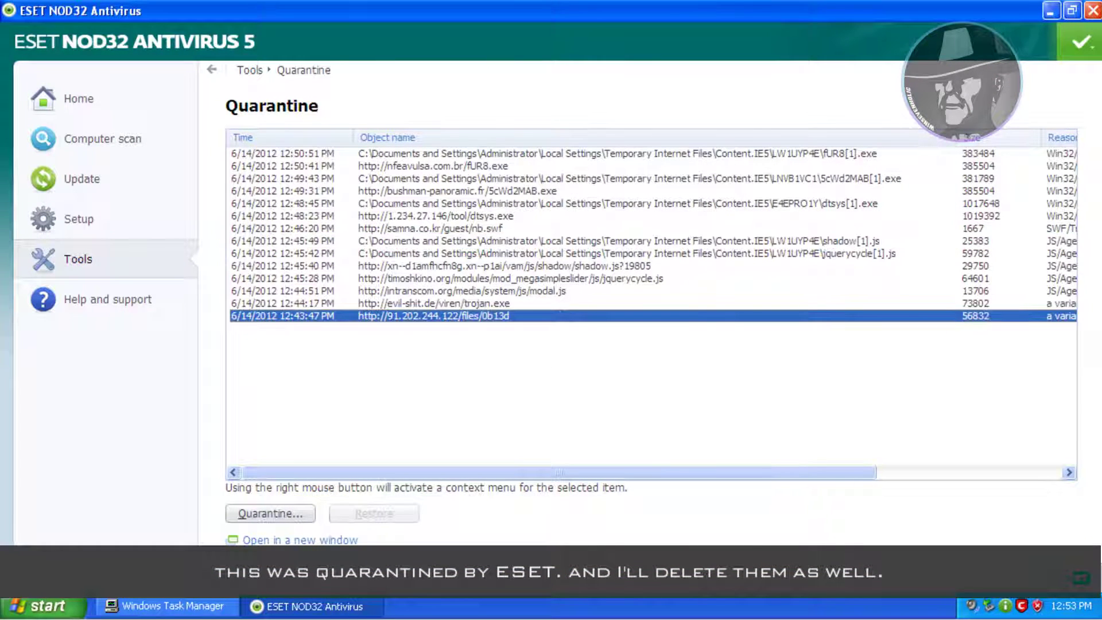
pyautogui.click(454, 154)
pyautogui.press('Down')
pyautogui.press('Down')
pyautogui.press('Down')
pyautogui.press('Down')
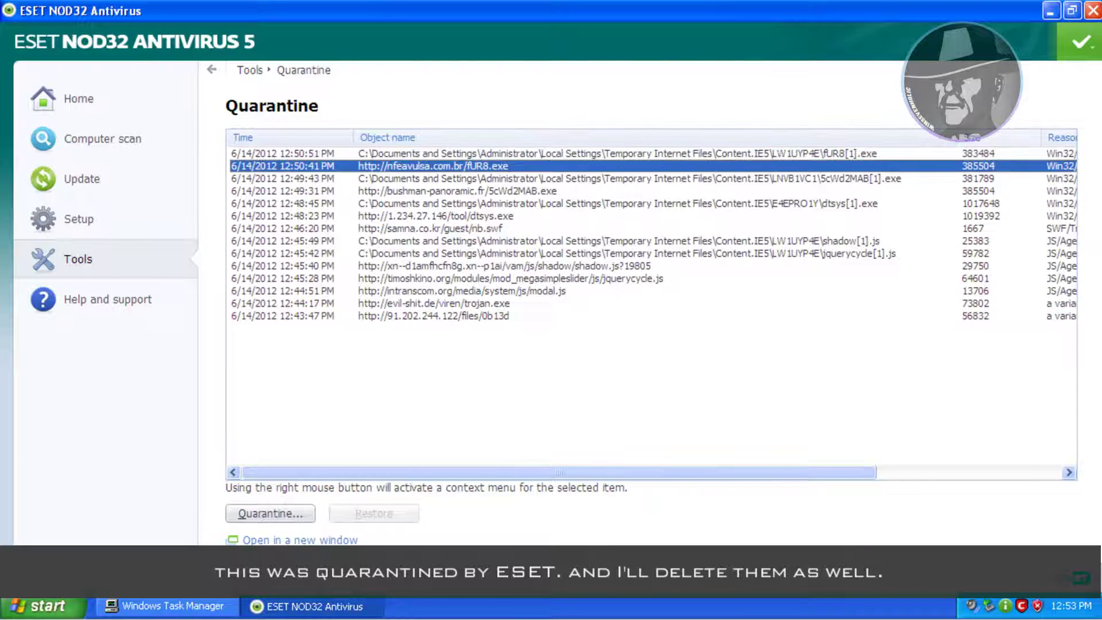
pyautogui.click(396, 231)
pyautogui.rightClick(396, 232)
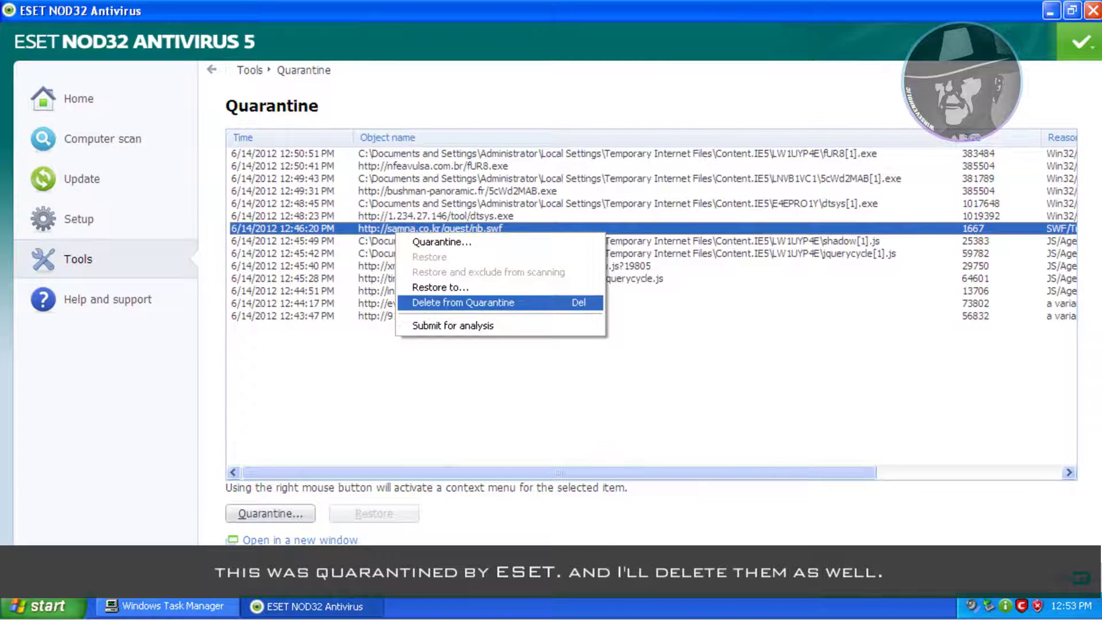
pyautogui.press('Escape')
pyautogui.press('Down')
pyautogui.press('Down')
pyautogui.press('Down')
pyautogui.press('Down')
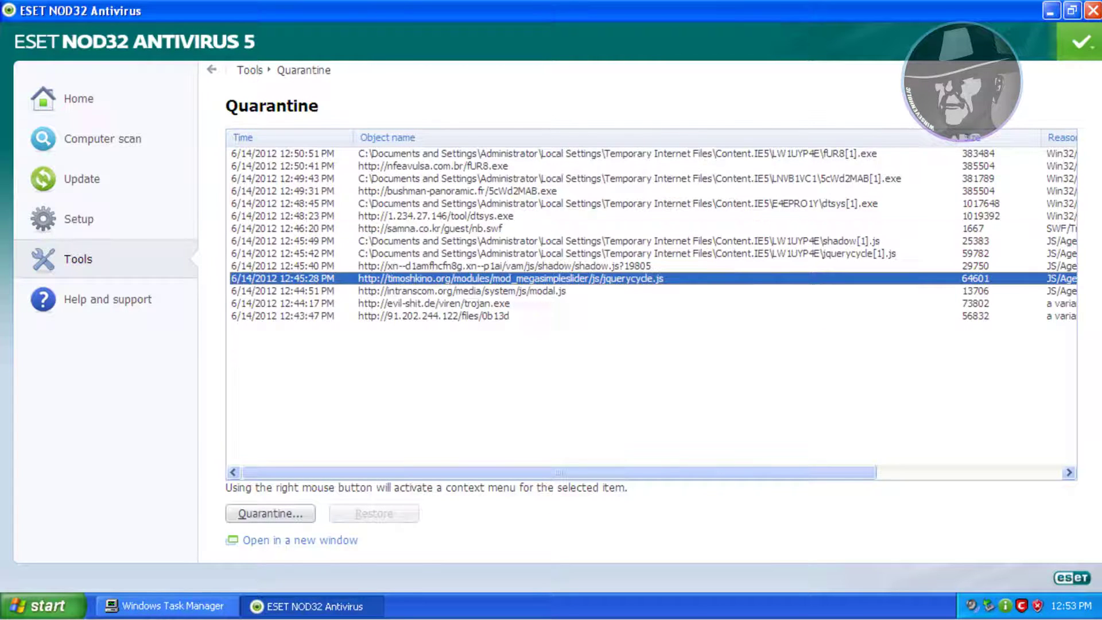
# Step: Restore the ESET window size, select all quarantined objects and permanently delete them from Quarantine
pyautogui.click(1072, 10)
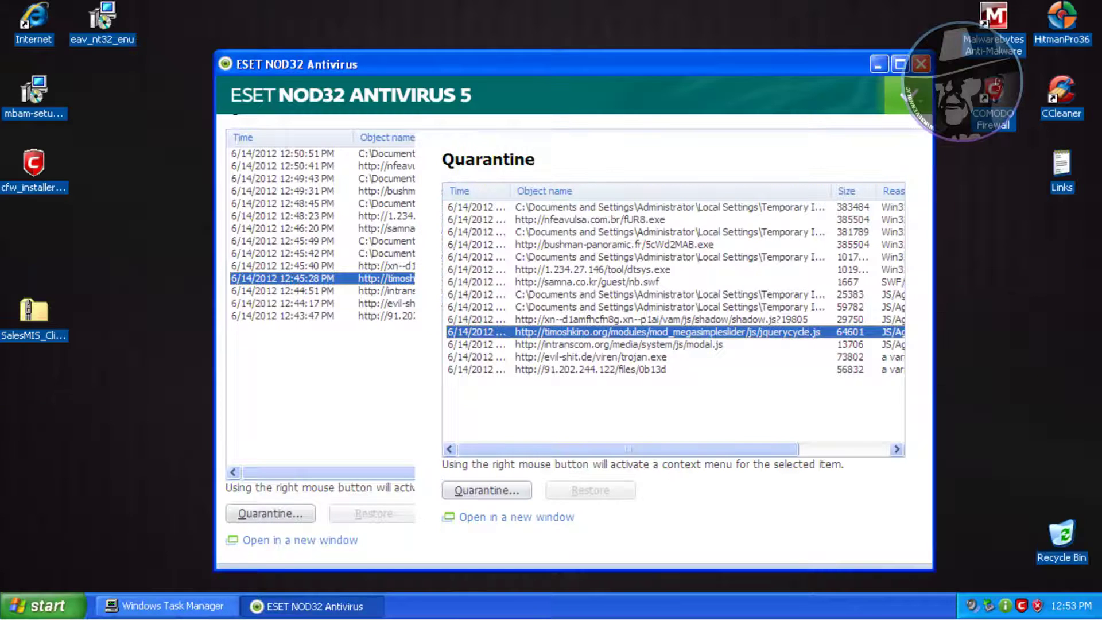
pyautogui.press('Home')
pyautogui.hotkey('shift', 'End')
pyautogui.hotkey('shift', 'F10')
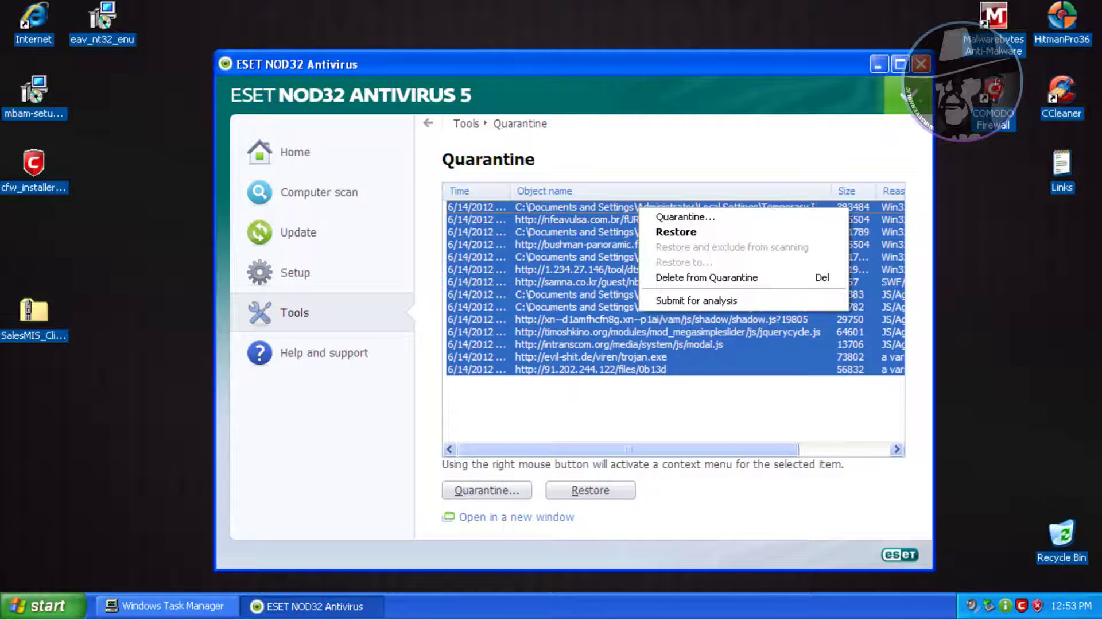
pyautogui.press('Up')
pyautogui.press('Up')
pyautogui.press('Return')
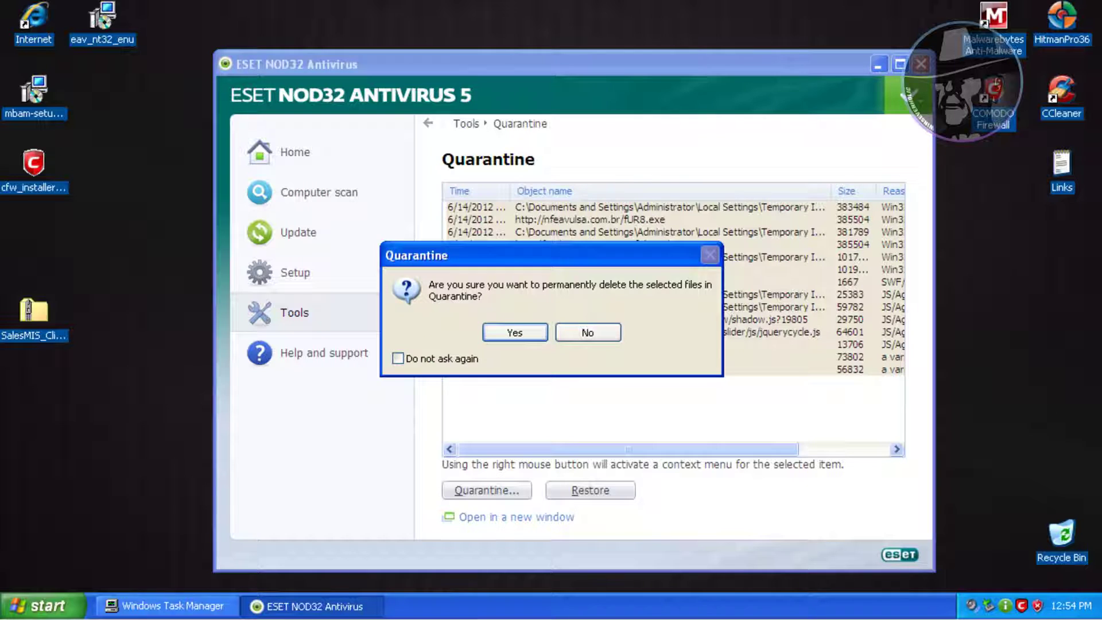
pyautogui.press('Return')
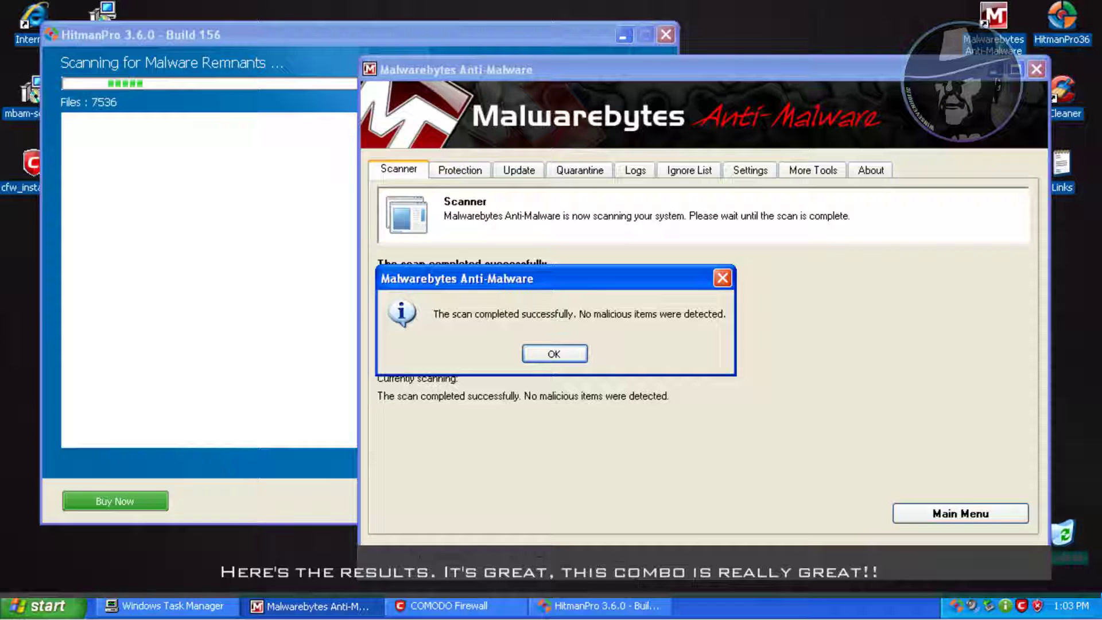
# Step: Dismiss the Malwarebytes Anti-Malware scan result, return to its main menu, and close the program and its scan log
pyautogui.press('Return')
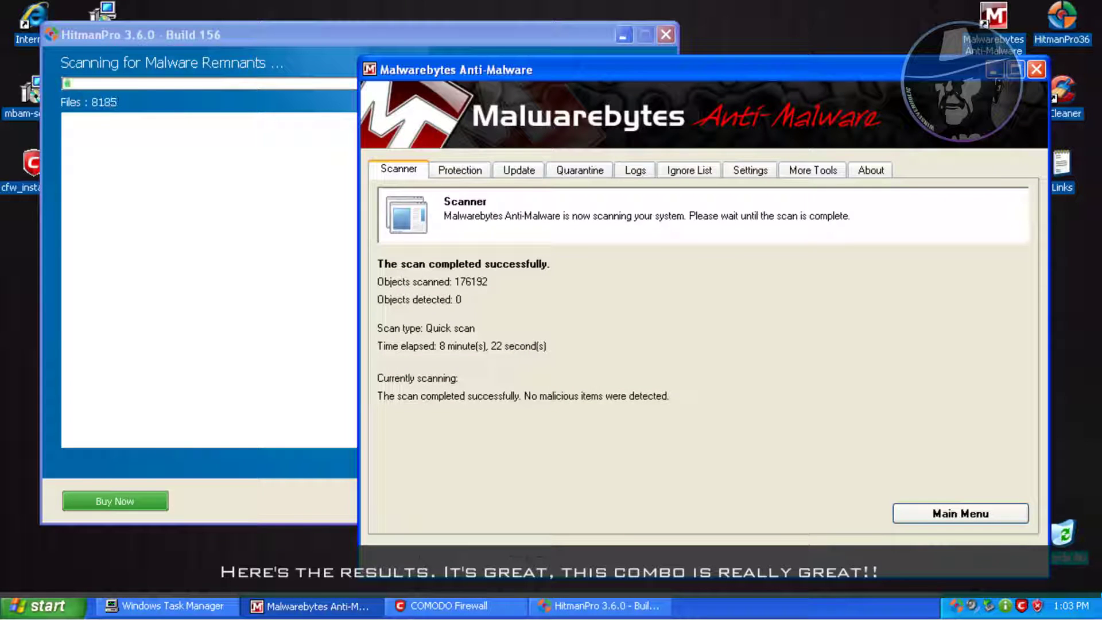
pyautogui.press('Return')
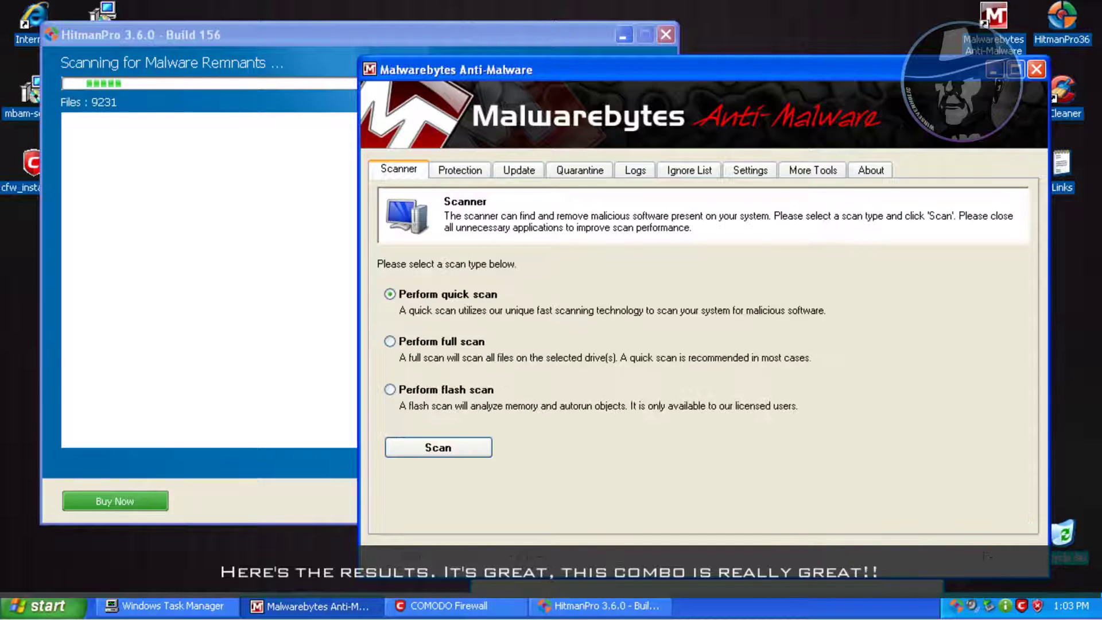
pyautogui.hotkey('alt', 'F4')
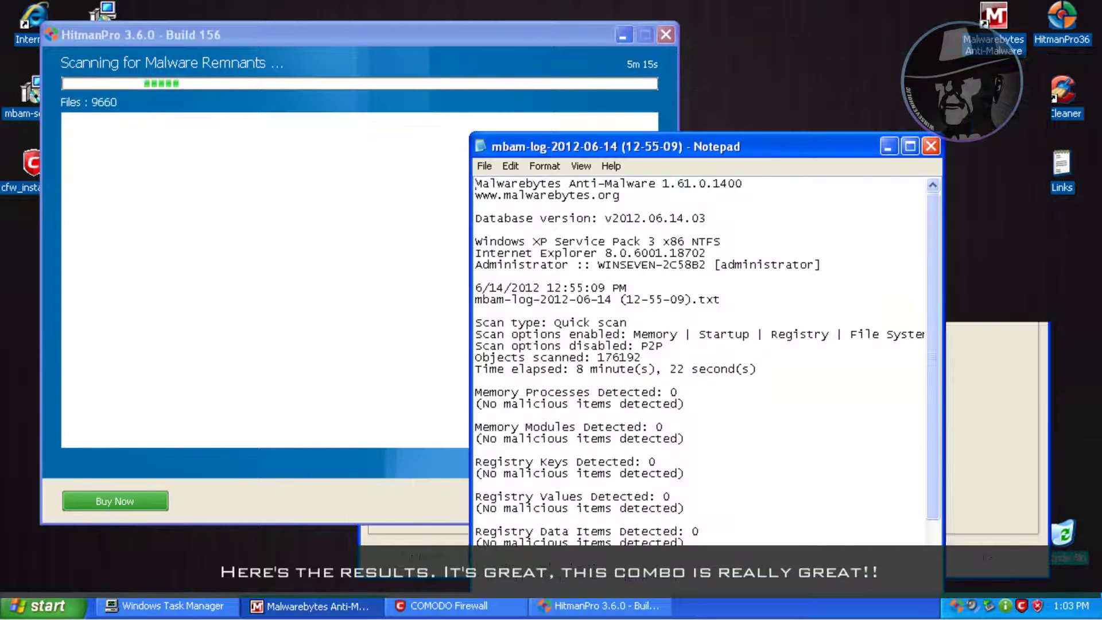
pyautogui.hotkey('alt', 'F4')
# Step: Move the HitmanPro window toward the middle of the desktop and review its scan results
pyautogui.moveTo(362, 34); pyautogui.dragTo(455, 59)
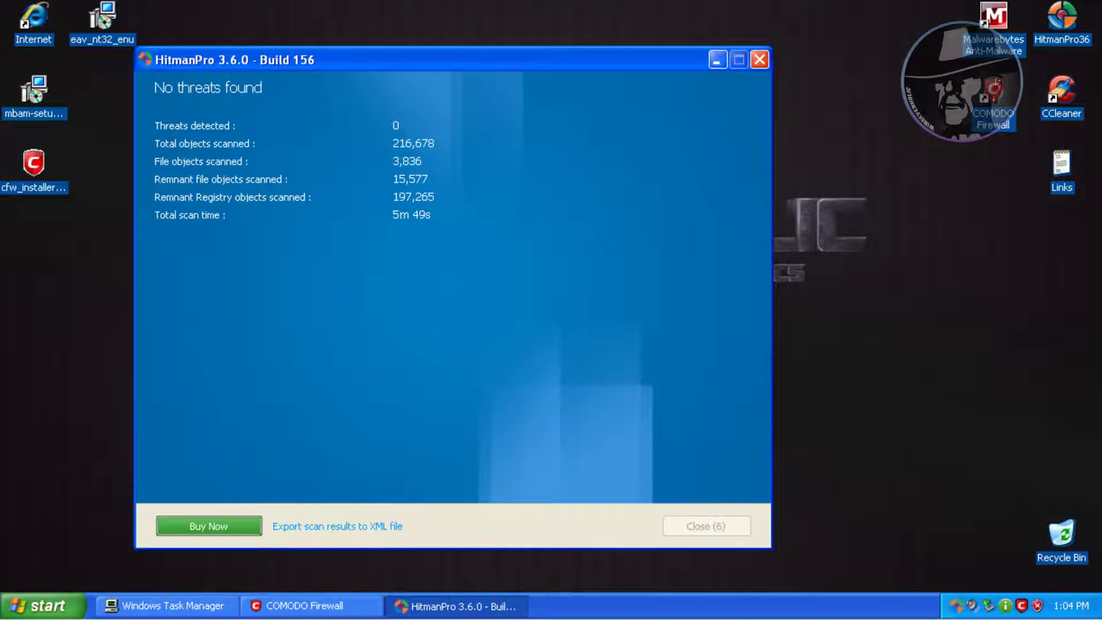
pyautogui.moveTo(456, 59); pyautogui.dragTo(506, 71)
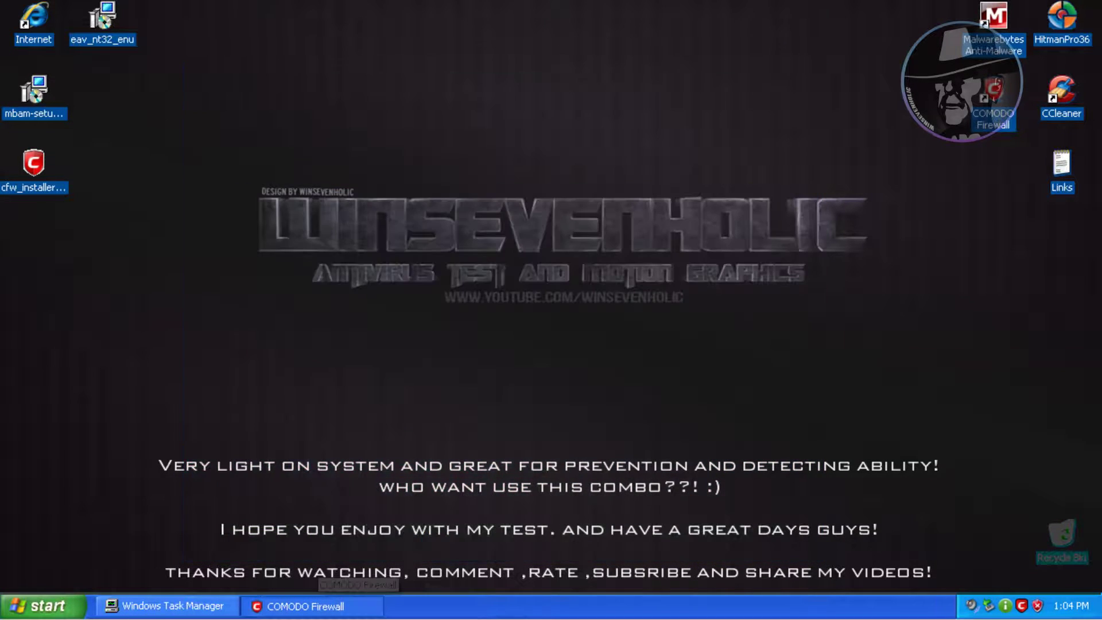
# Step: Check the memory usage of the cfp.exe, cmdagent.exe, egui.exe and ekrn.exe processes in Task Manager, and minimize it
pyautogui.click(168, 606)
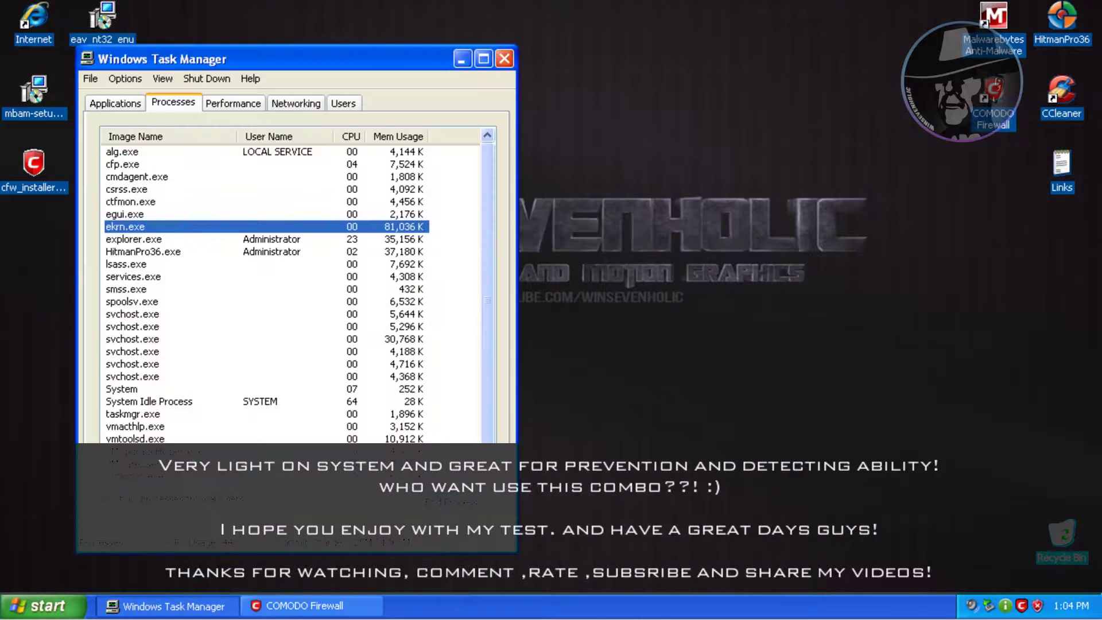
pyautogui.click(137, 177)
pyautogui.click(123, 164)
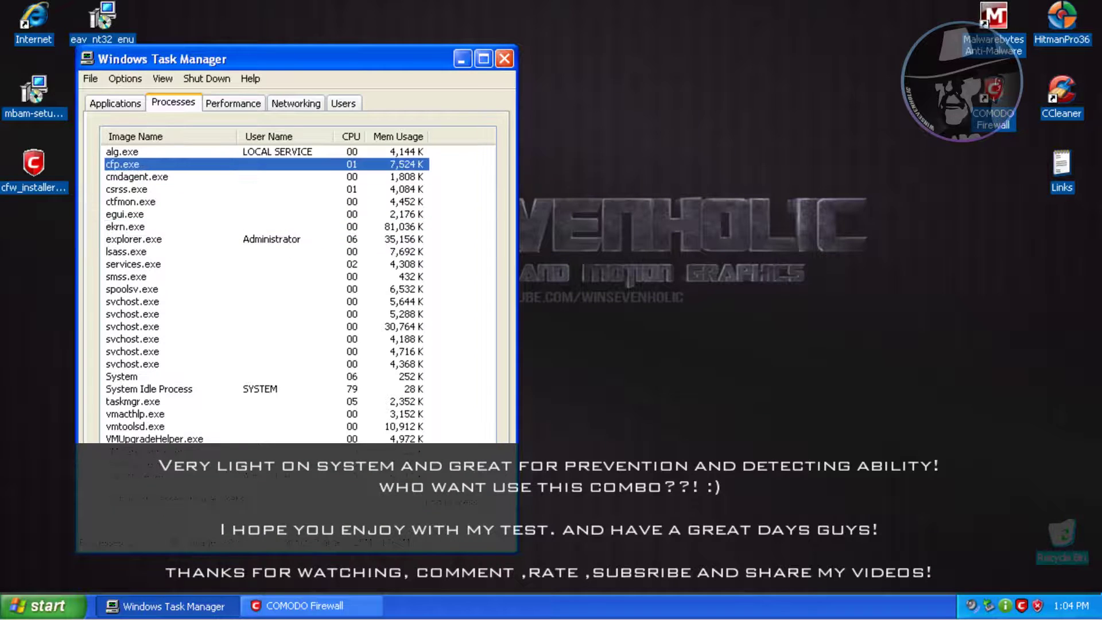
pyautogui.click(137, 176)
pyautogui.click(123, 164)
pyautogui.click(125, 215)
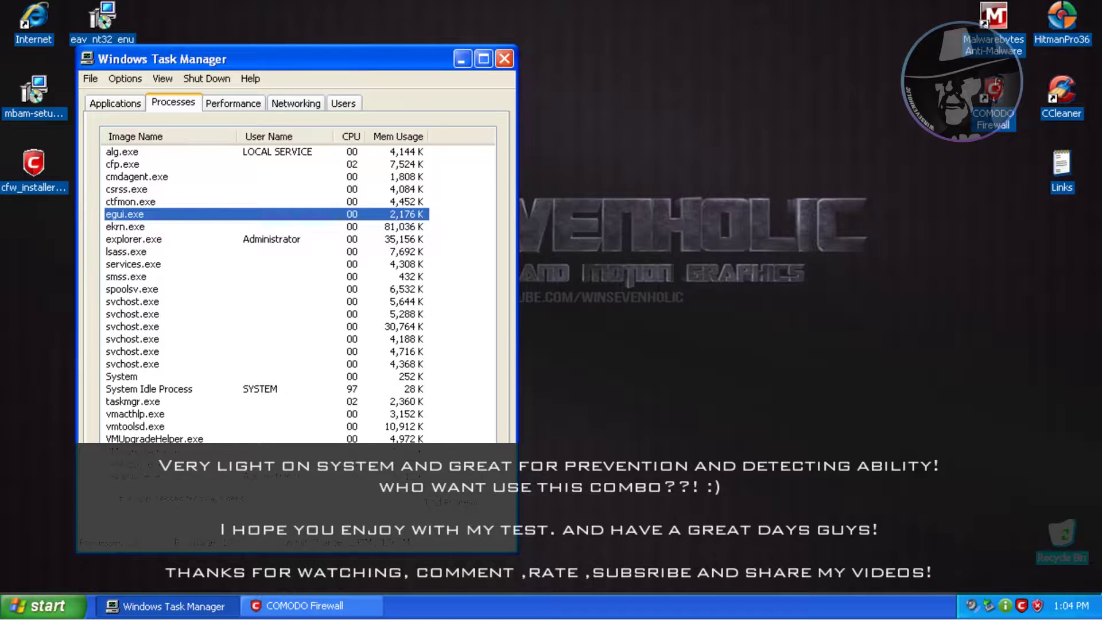
pyautogui.click(125, 227)
pyautogui.click(136, 177)
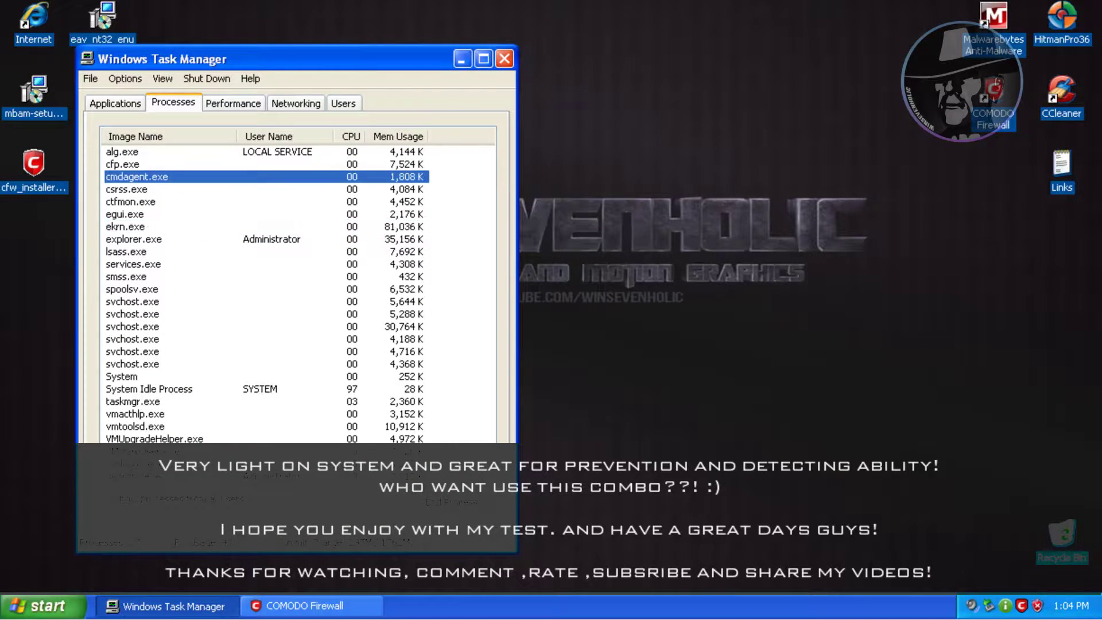
pyautogui.click(123, 165)
pyautogui.click(137, 177)
pyautogui.click(463, 59)
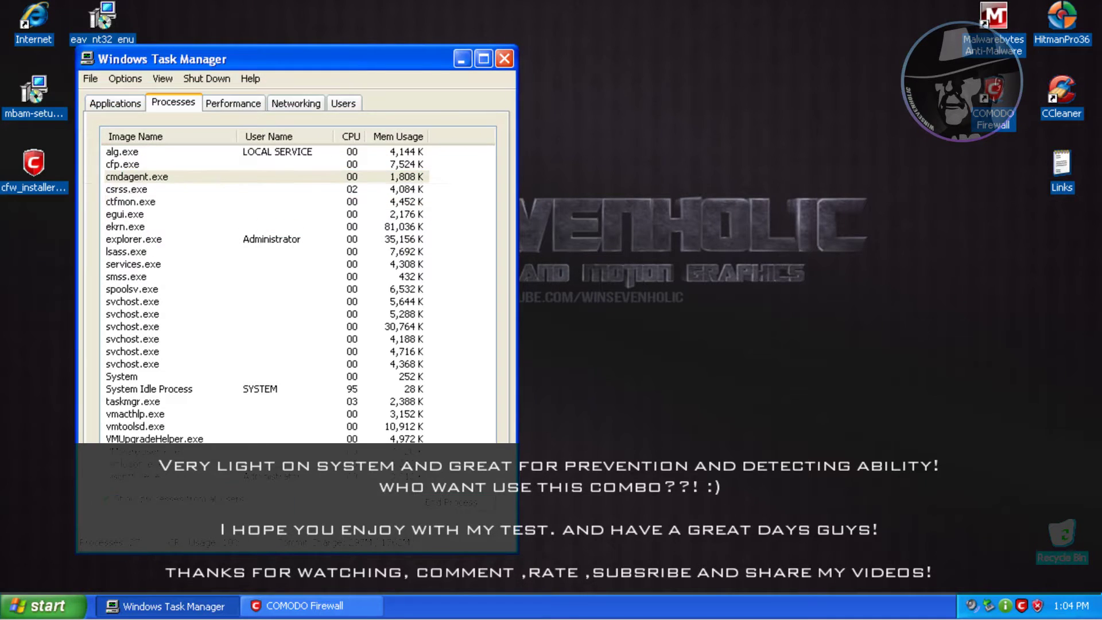